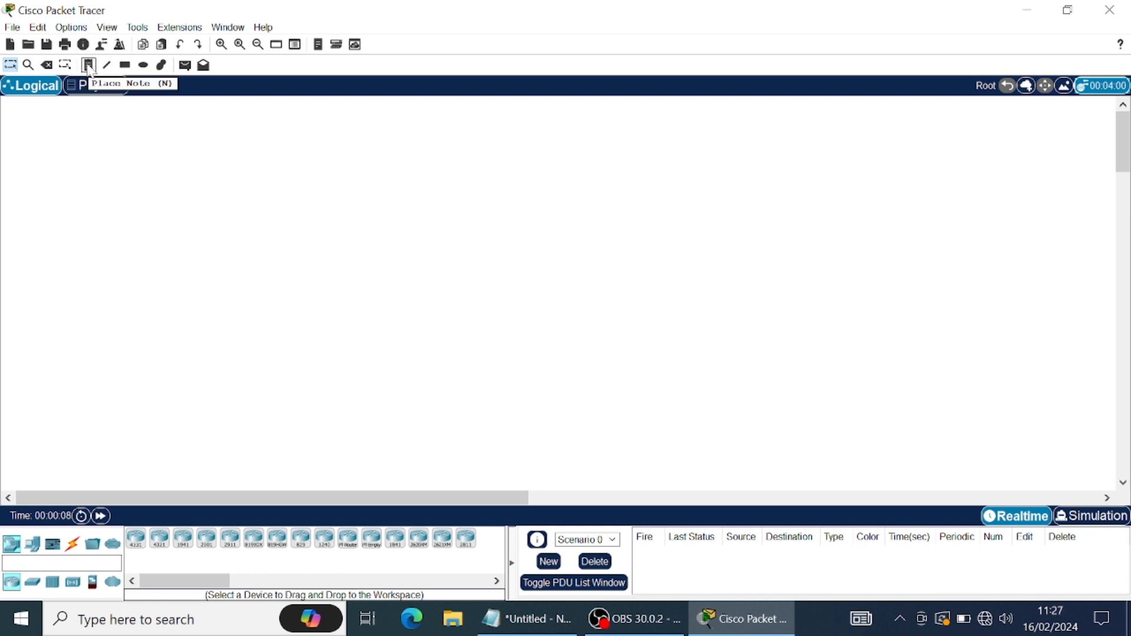
Place a note in the upper part of the empty workspace reading "LAN : Group of network devices .".
{"action": "left_click", "coordinate": [89, 65]}
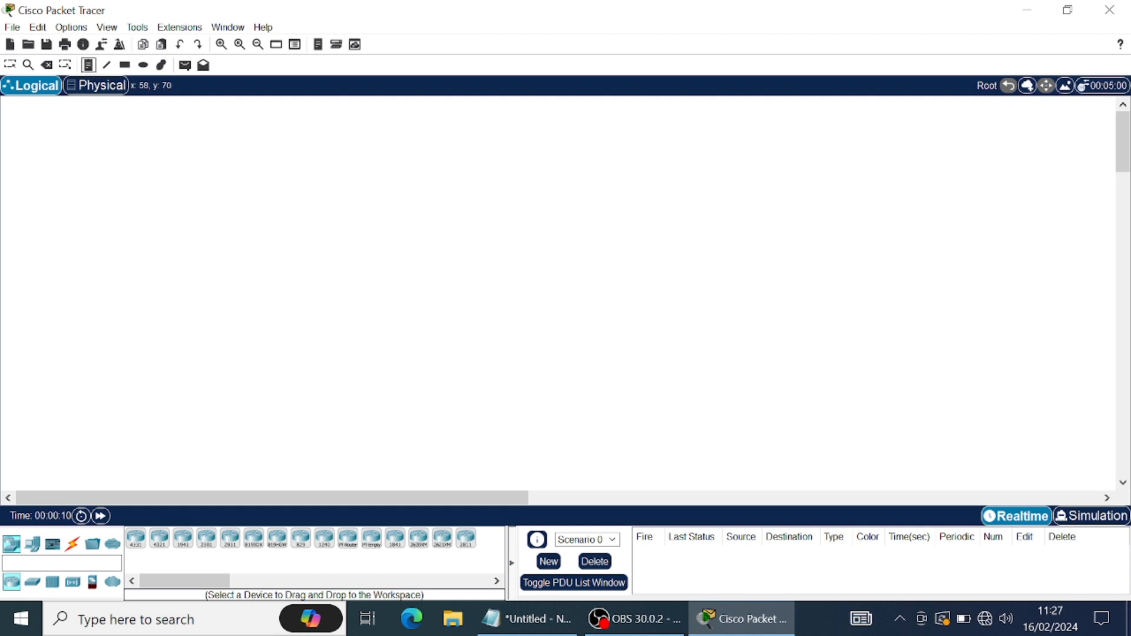
{"action": "left_click", "coordinate": [25, 143]}
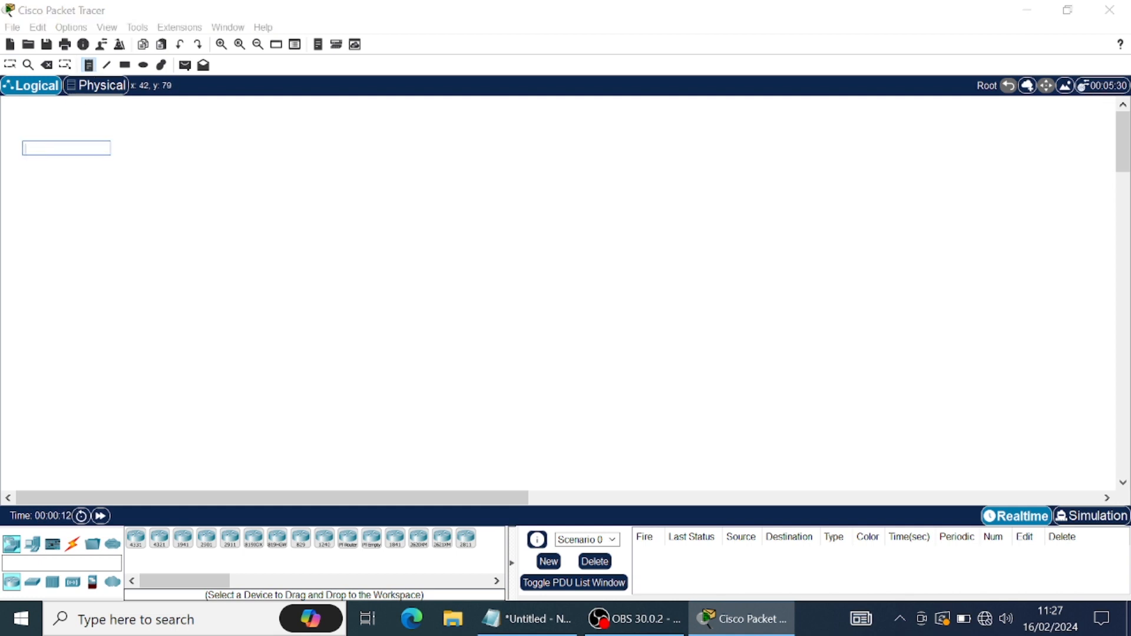
{"action": "type", "text": "LAN . Group of network devices"}
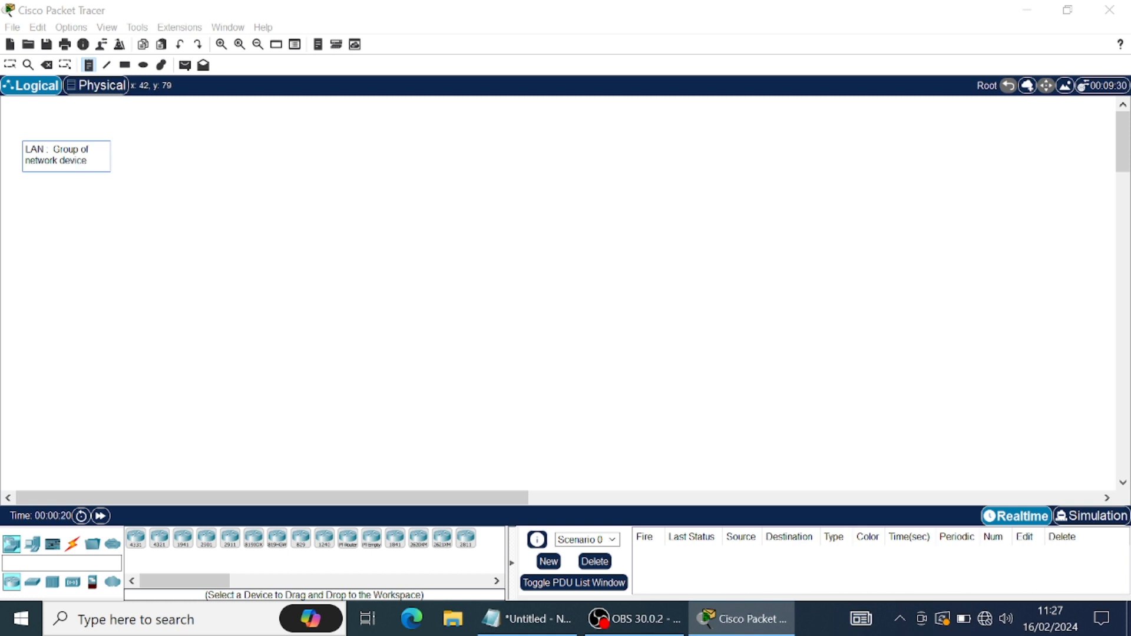
{"action": "key", "text": "Return"}
{"action": "key", "text": "Return"}
Add the definition "VLan: Division of Broadcast domains in a LAN environment ." to the note below the LAN line.
{"action": "type", "text": "V"}
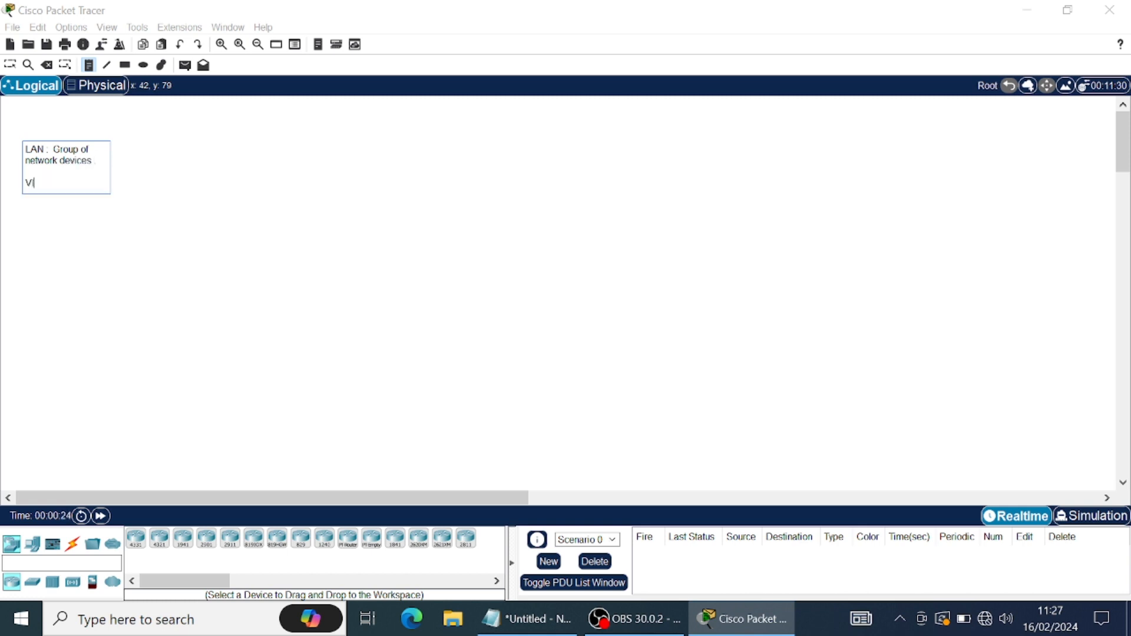
{"action": "type", "text": "Lan:"}
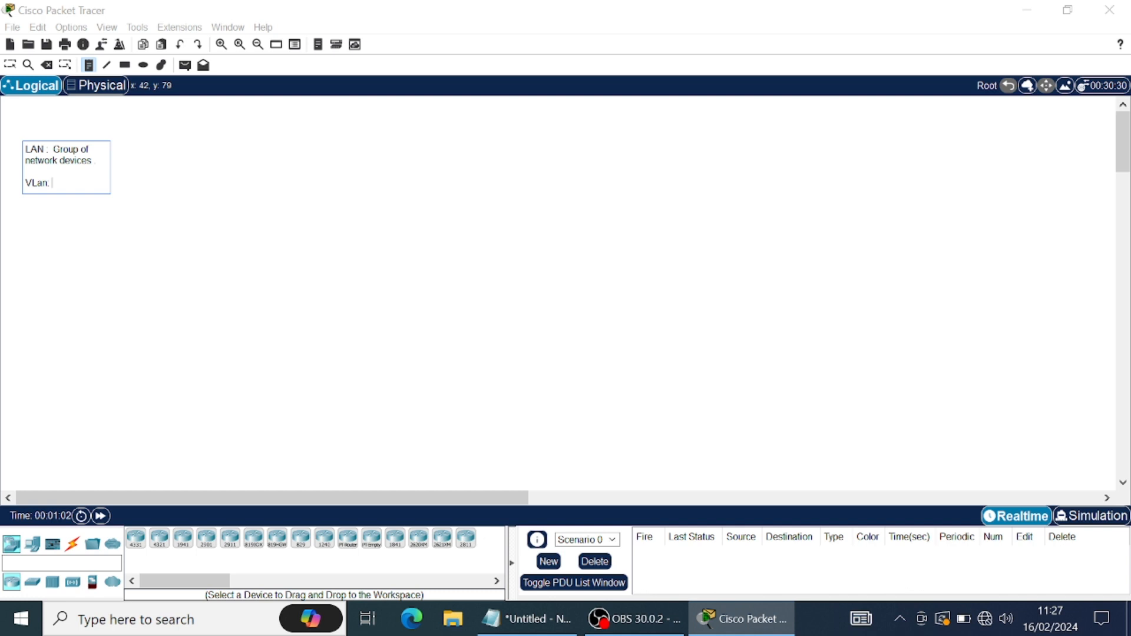
{"action": "type", "text": "Division of Broad"}
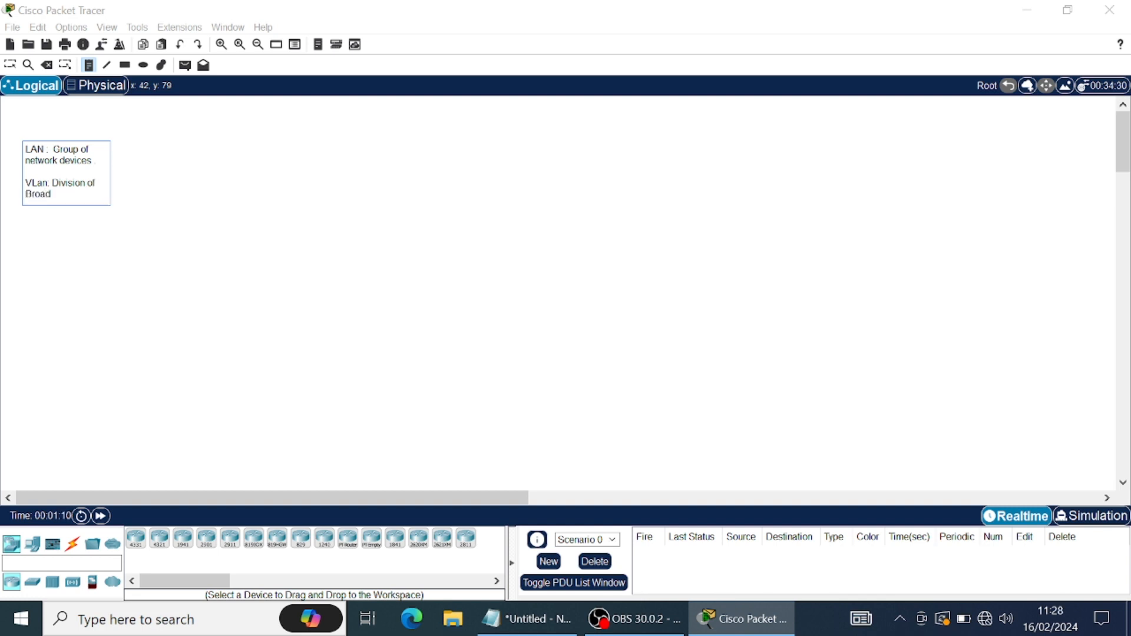
{"action": "type", "text": "cast domains in"}
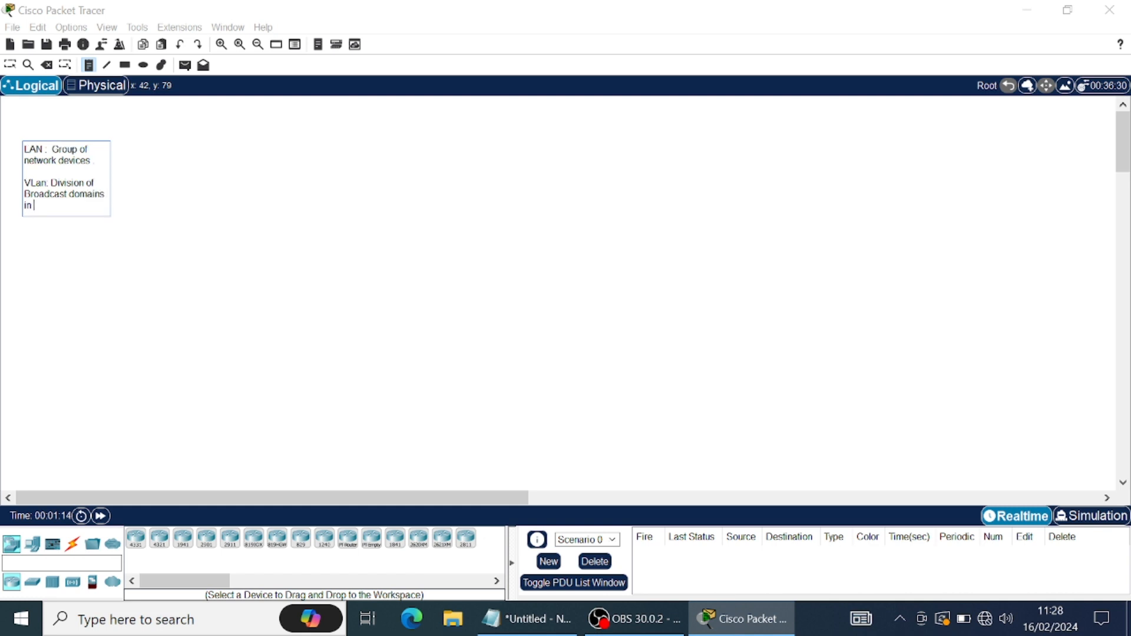
{"action": "type", "text": " a LAN E"}
{"action": "key", "text": "BackSpace"}
{"action": "type", "text": "environment ."}
Add the heading "Switch Virtual Interface:" to the note, separated from the VLan definition by several blank lines.
{"action": "key", "text": "Return"}
{"action": "key", "text": "Return"}
{"action": "key", "text": "Return"}
{"action": "key", "text": "Return"}
{"action": "key", "text": "Return"}
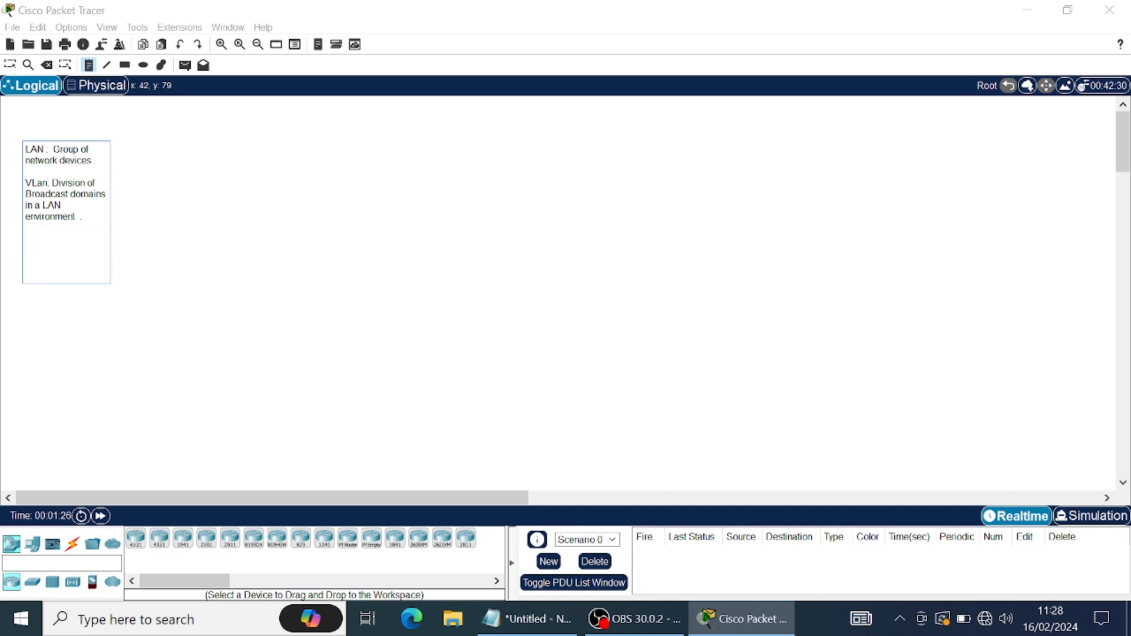
{"action": "type", "text": "Switch Virtual Interface."}
{"action": "key", "text": "Return"}
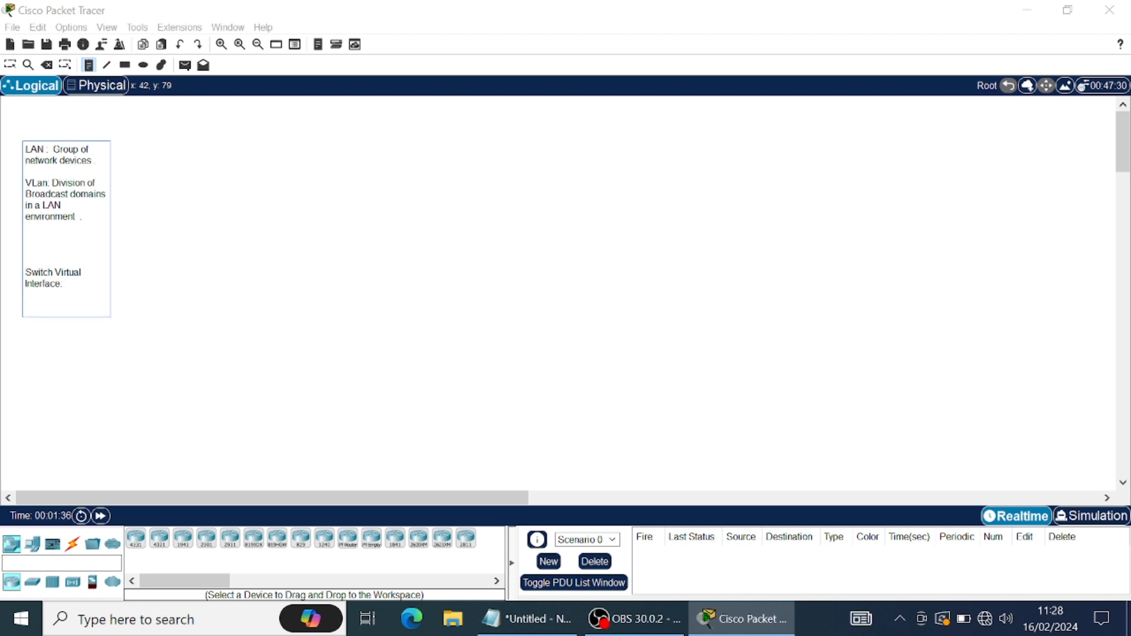
Write "Hosts present in one vlan need to communicate with hosts in another vlan ." under the note's Switch Virtual Interface heading.
{"action": "type", "text": "A"}
{"action": "key", "text": "BackSpace"}
{"action": "key", "text": "BackSpace"}
{"action": "key", "text": "Return"}
{"action": "type", "text": "Hosts present in one vlan need to communicate with hosts in"}
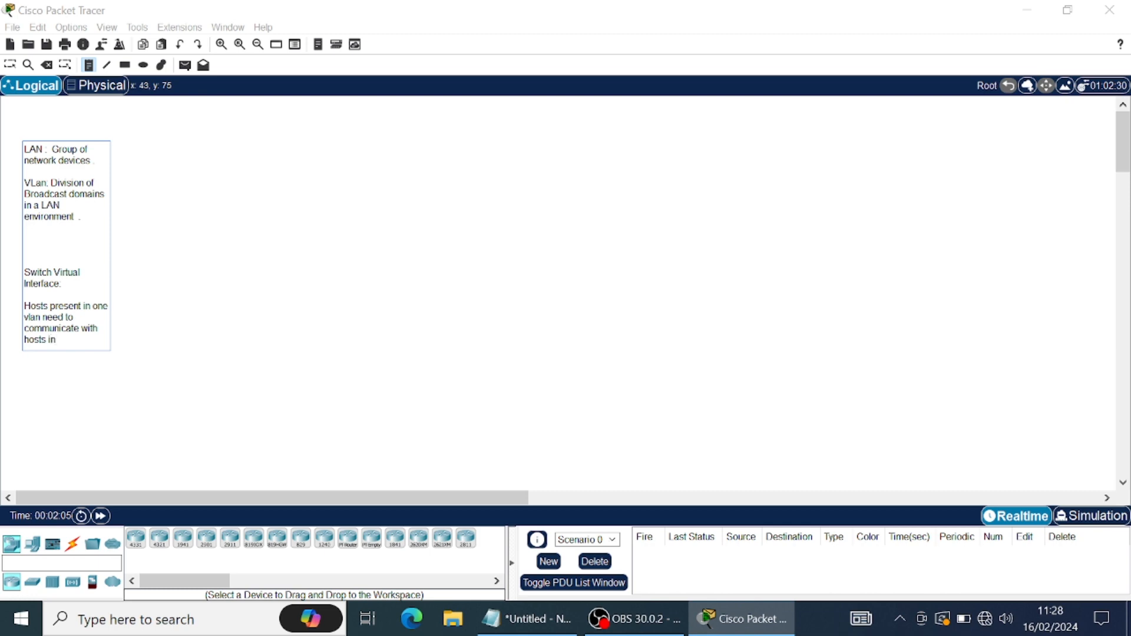
{"action": "type", "text": " another vlan ."}
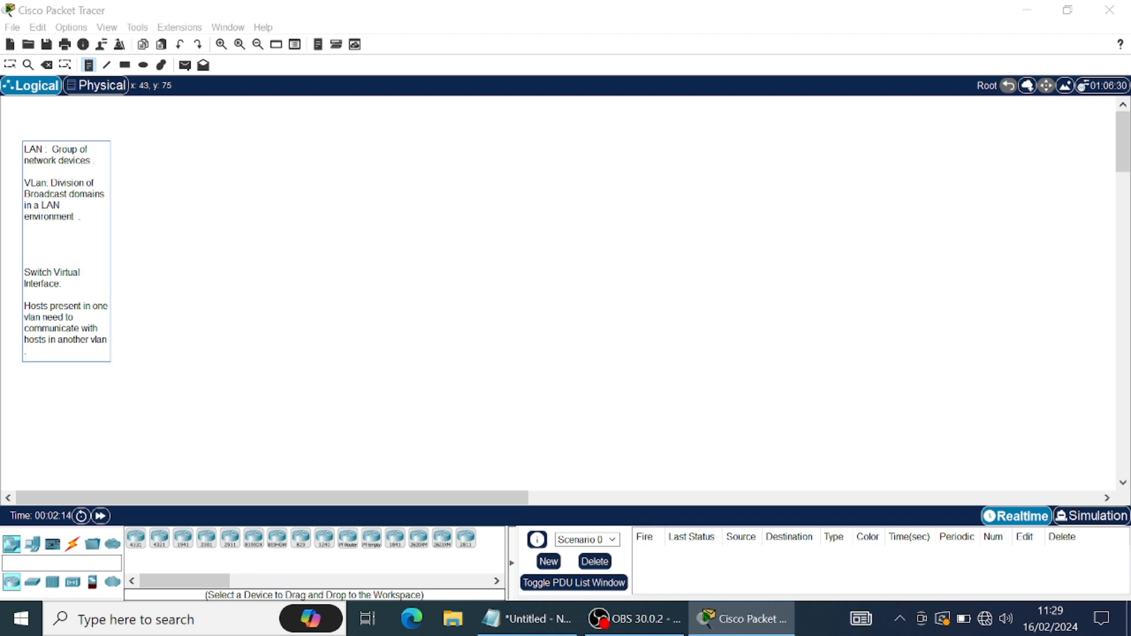
Complete the note with "The traffic must be routed . This is known as inter vlan routing ." and leave note placement.
{"action": "type", "text": "The traffic must be routed"}
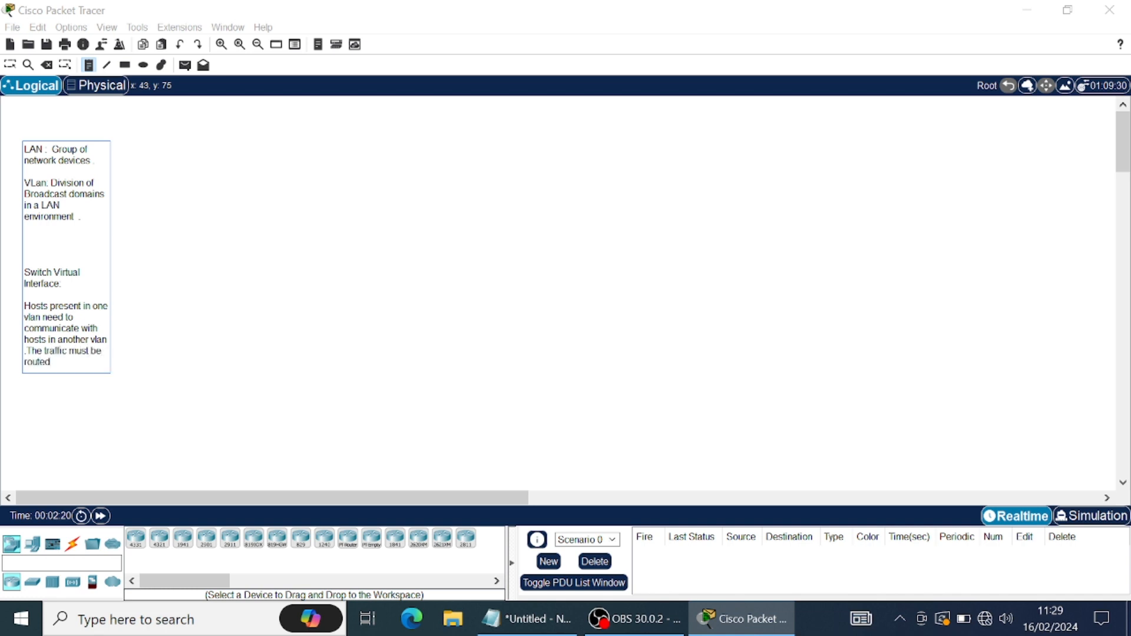
{"action": "type", "text": " . This is known"}
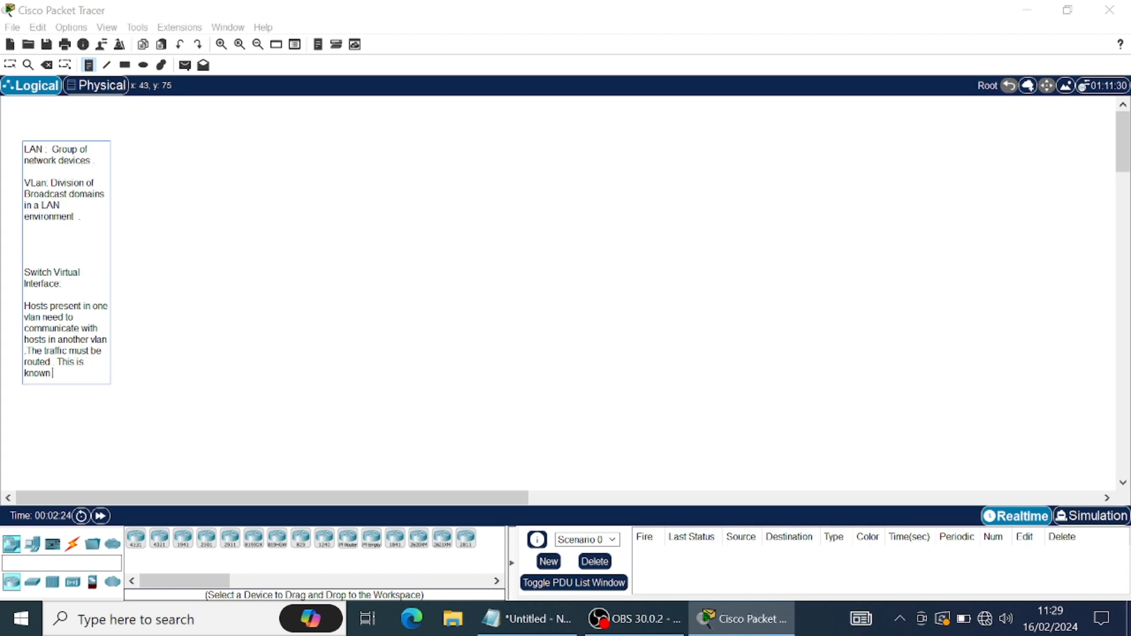
{"action": "type", "text": " as inter"}
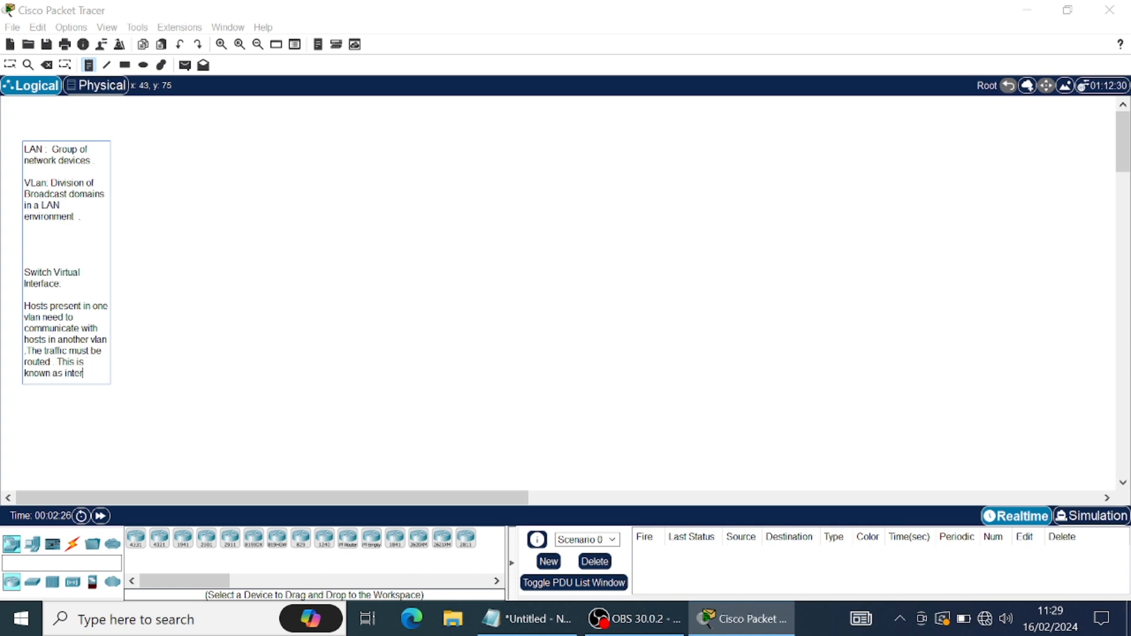
{"action": "type", "text": " vlan routing ."}
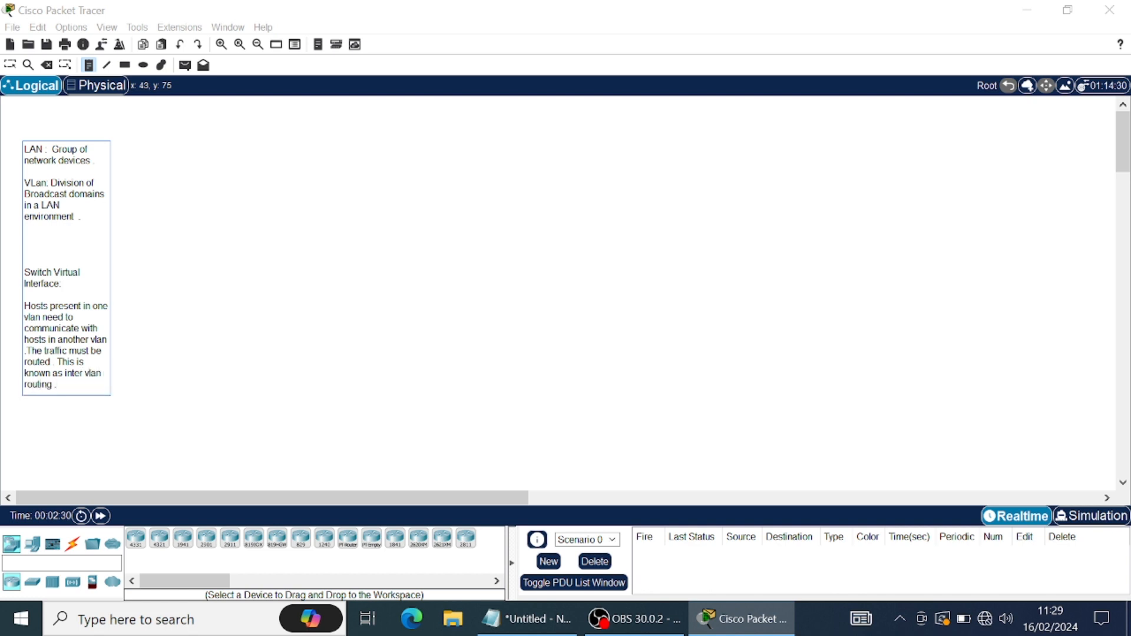
{"action": "left_click", "coordinate": [193, 278]}
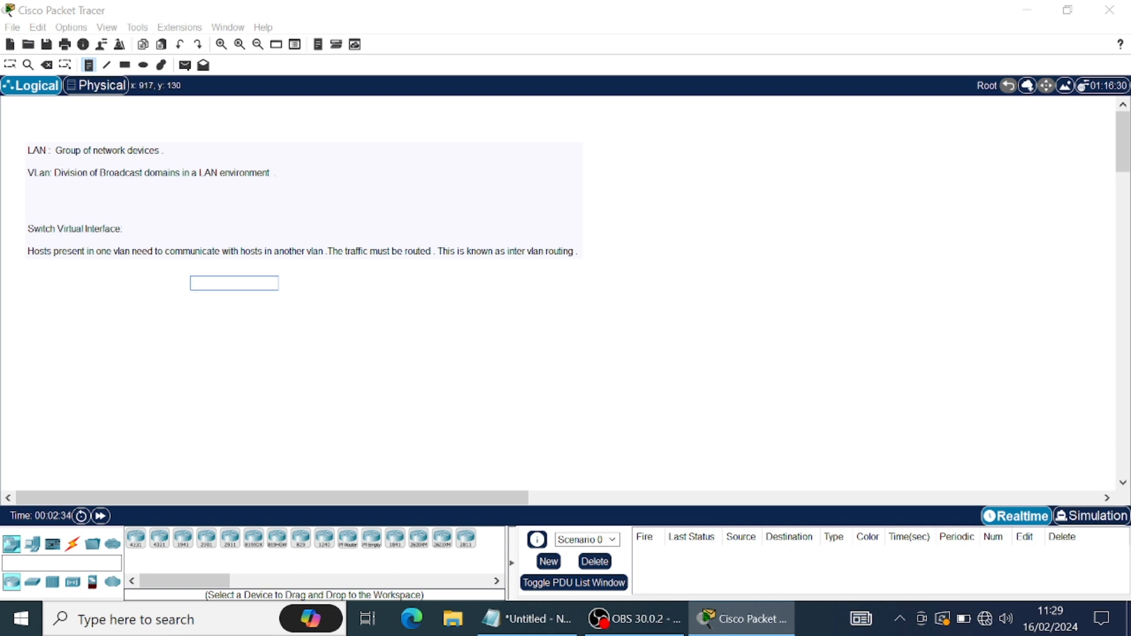
{"action": "left_click", "coordinate": [559, 190]}
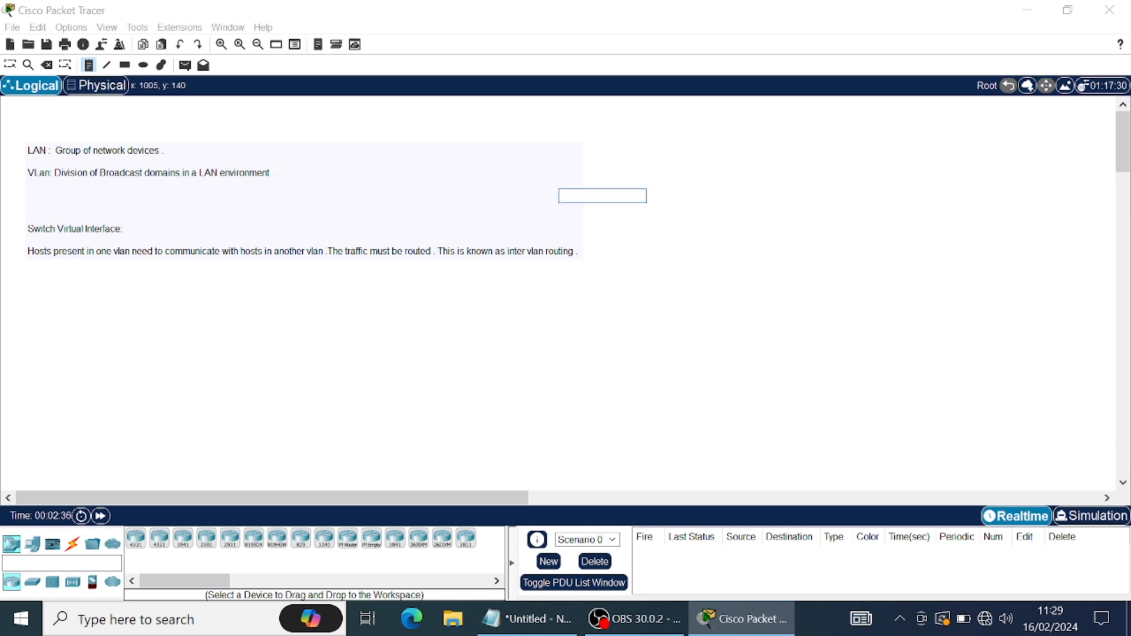
{"action": "key", "text": "Escape"}
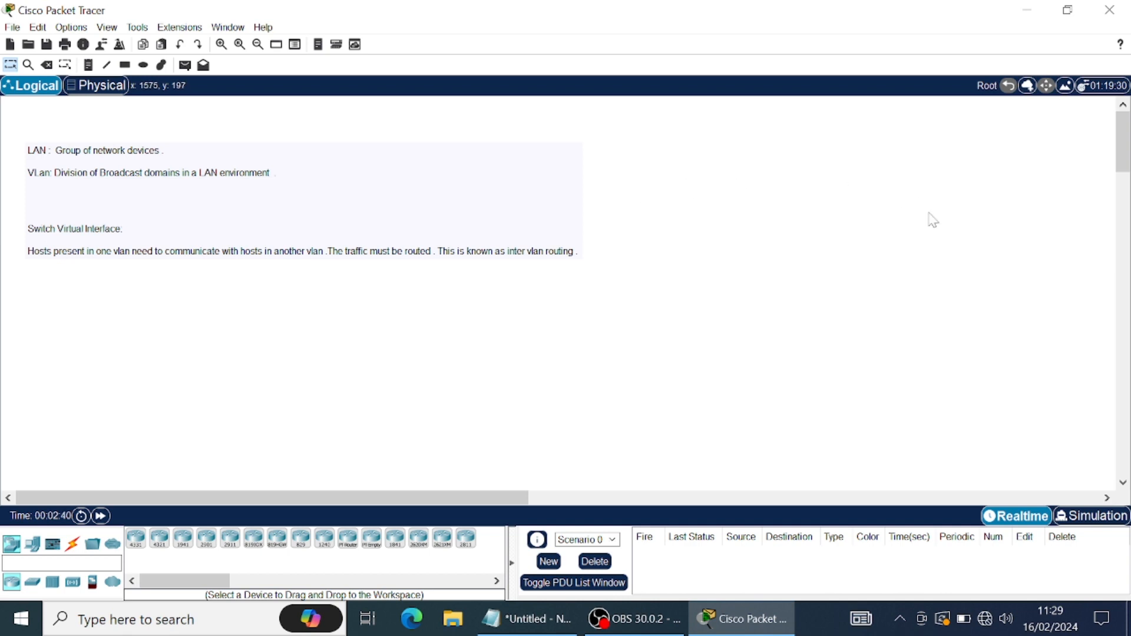
Place a 3560-24PS multilayer switch in the workspace below the note.
{"action": "left_click_drag", "start_coordinate": [503, 500], "coordinate": [482, 475]}
{"action": "left_click", "coordinate": [33, 583]}
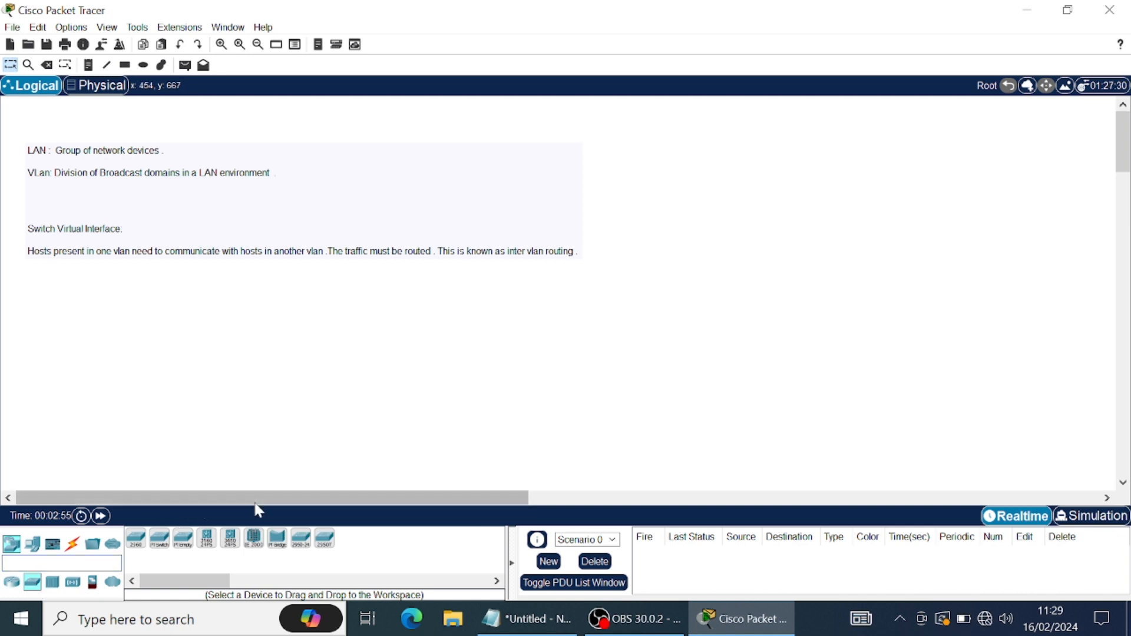
{"action": "left_click_drag", "start_coordinate": [204, 546], "coordinate": [655, 361]}
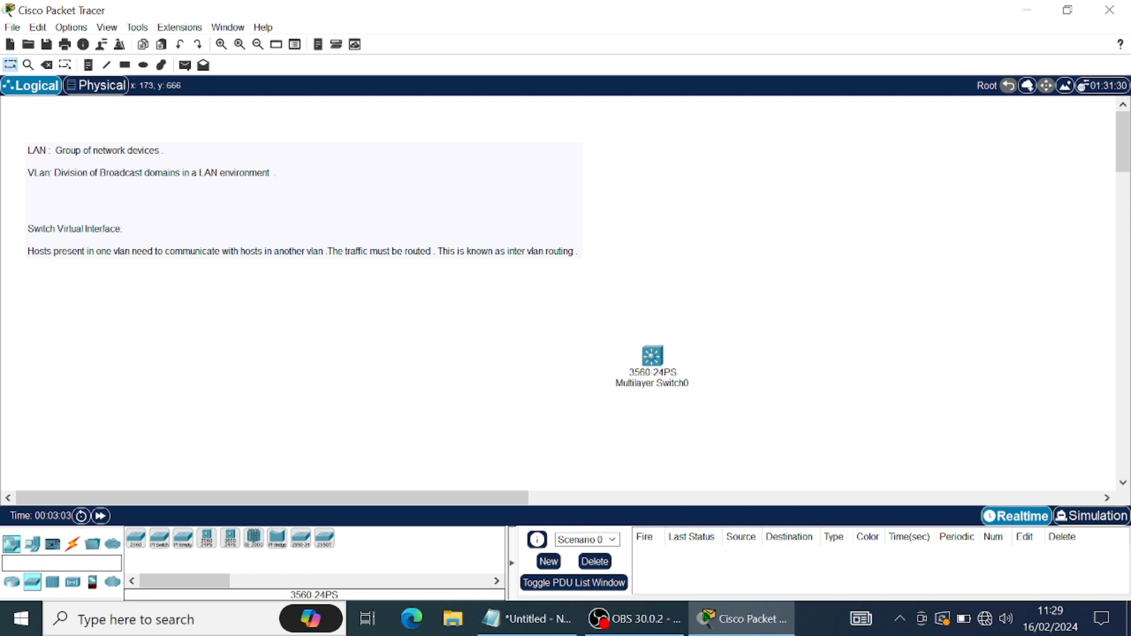
Place four PCs around the multilayer switch, two on its left side and two on its right side.
{"action": "left_click", "coordinate": [32, 543]}
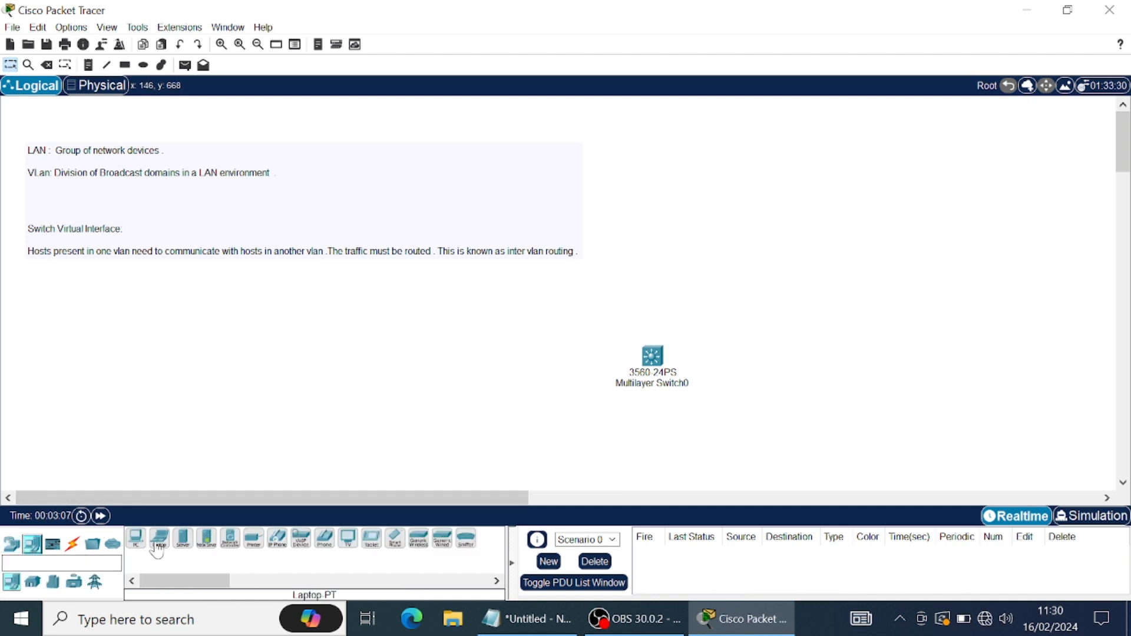
{"action": "left_click_drag", "start_coordinate": [136, 537], "coordinate": [470, 384]}
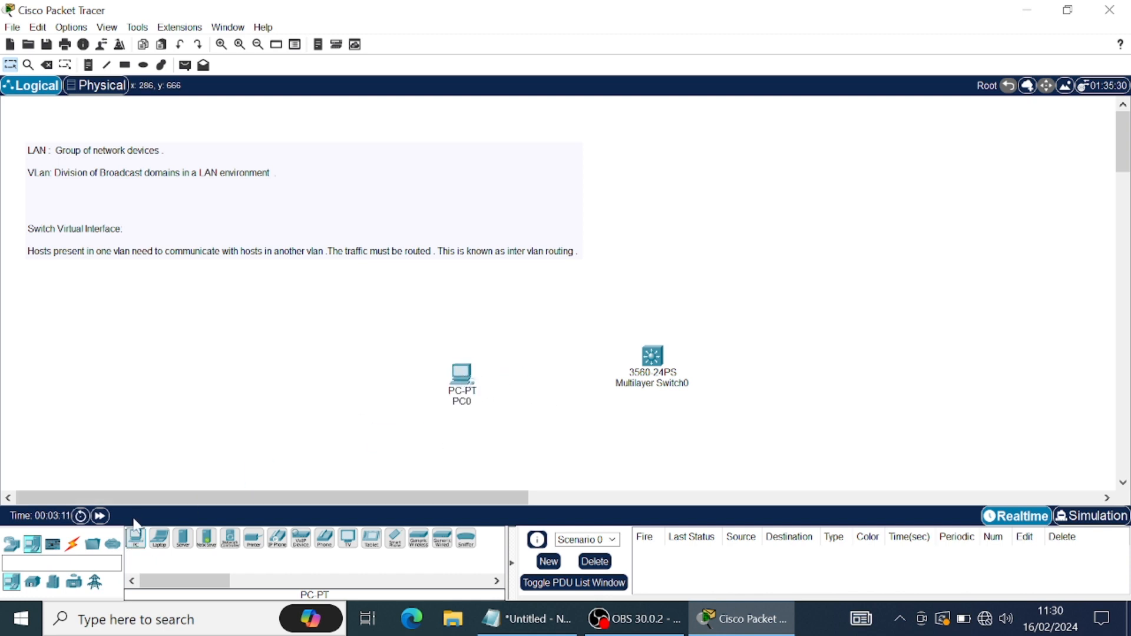
{"action": "left_click_drag", "start_coordinate": [136, 537], "coordinate": [530, 446]}
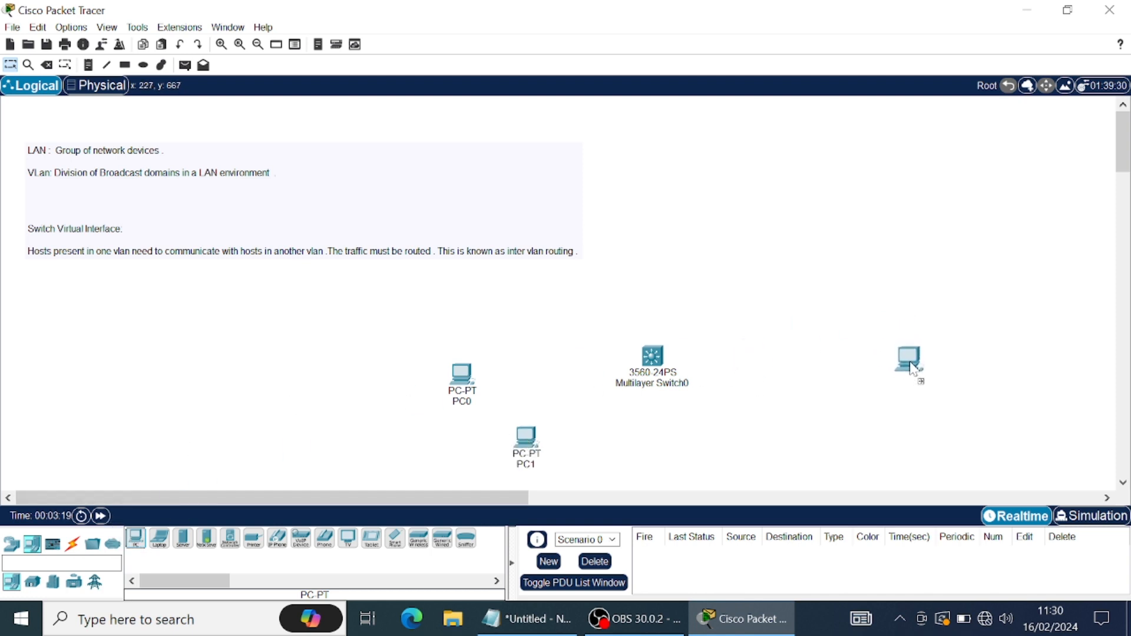
{"action": "left_click", "coordinate": [873, 378]}
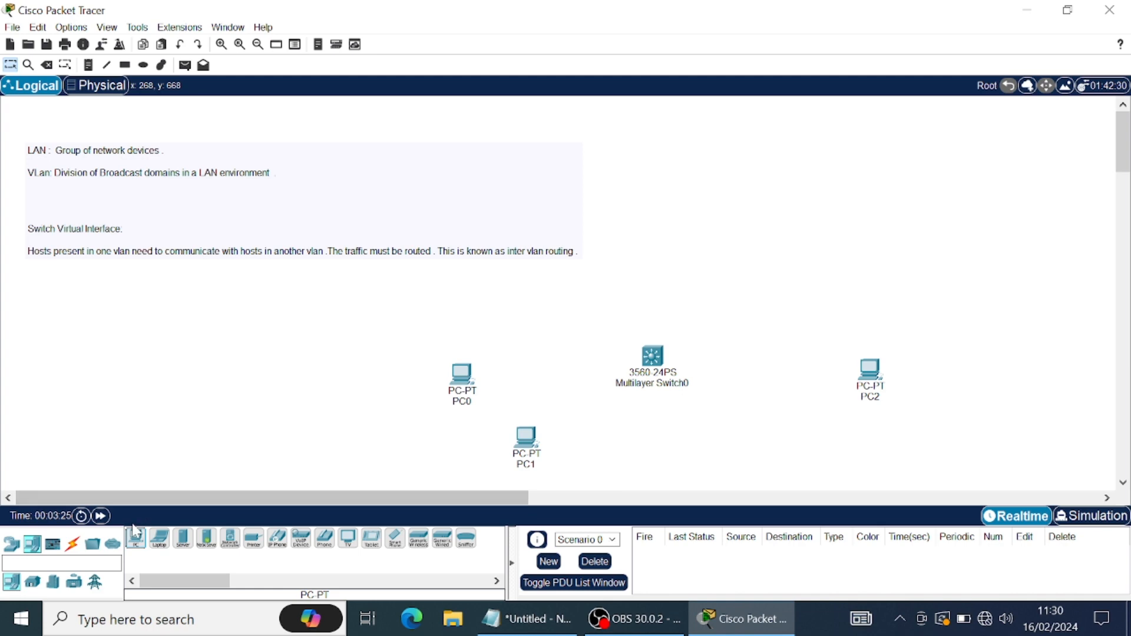
{"action": "left_click_drag", "start_coordinate": [136, 541], "coordinate": [899, 446]}
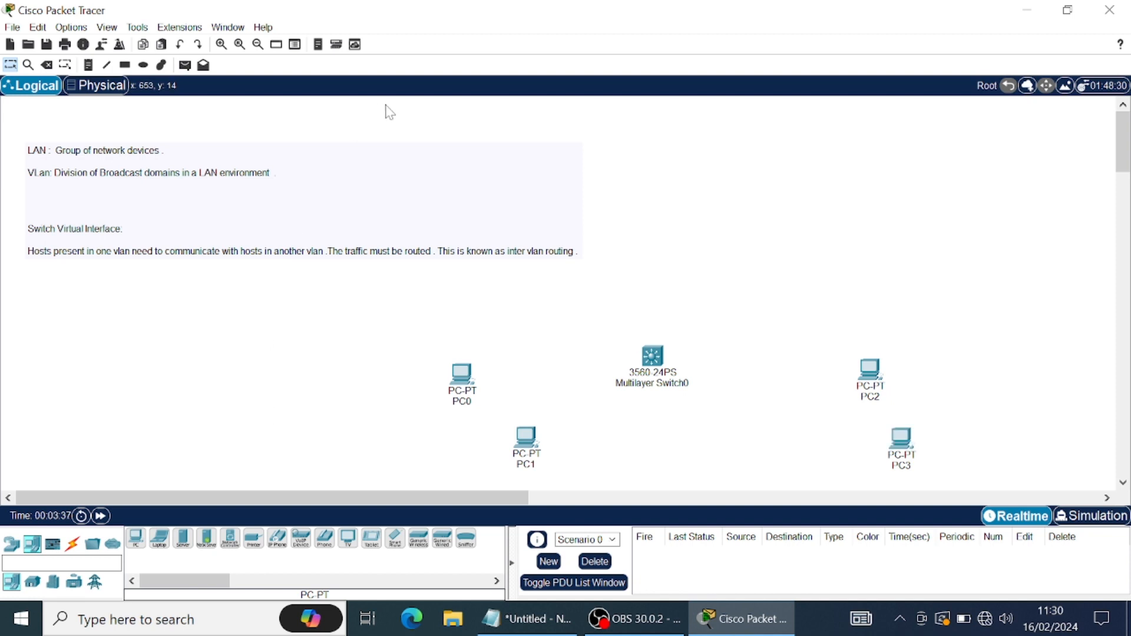
Draw an unfilled ellipse with a black outline around PC2 and PC3.
{"action": "left_click", "coordinate": [143, 65]}
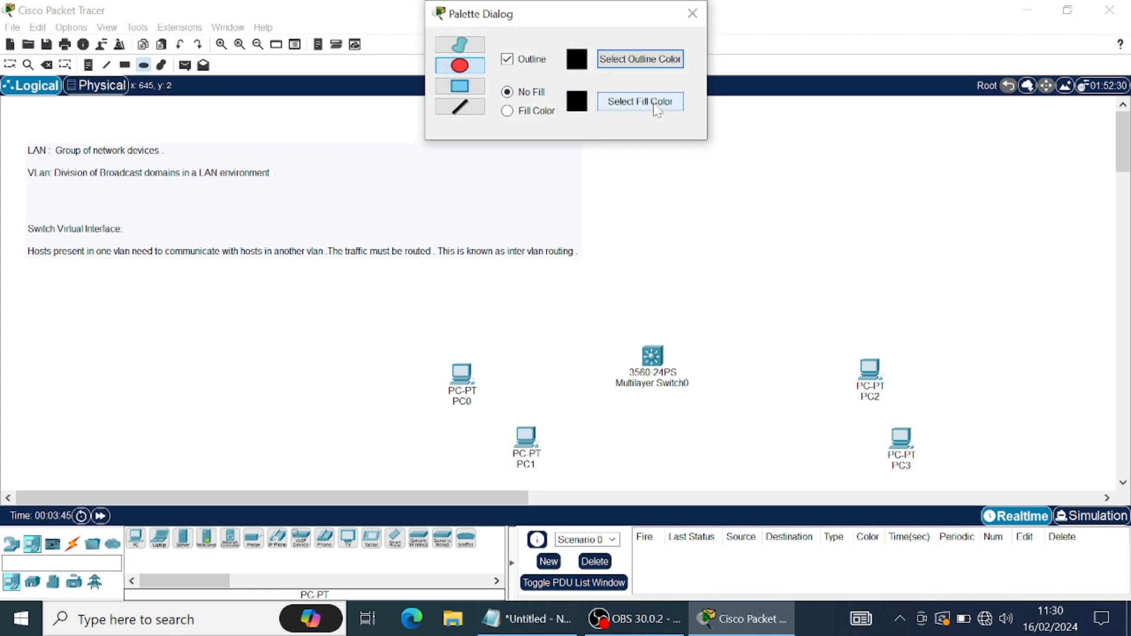
{"action": "left_click", "coordinate": [684, 338]}
{"action": "left_click_drag", "start_coordinate": [684, 338], "coordinate": [1031, 489]}
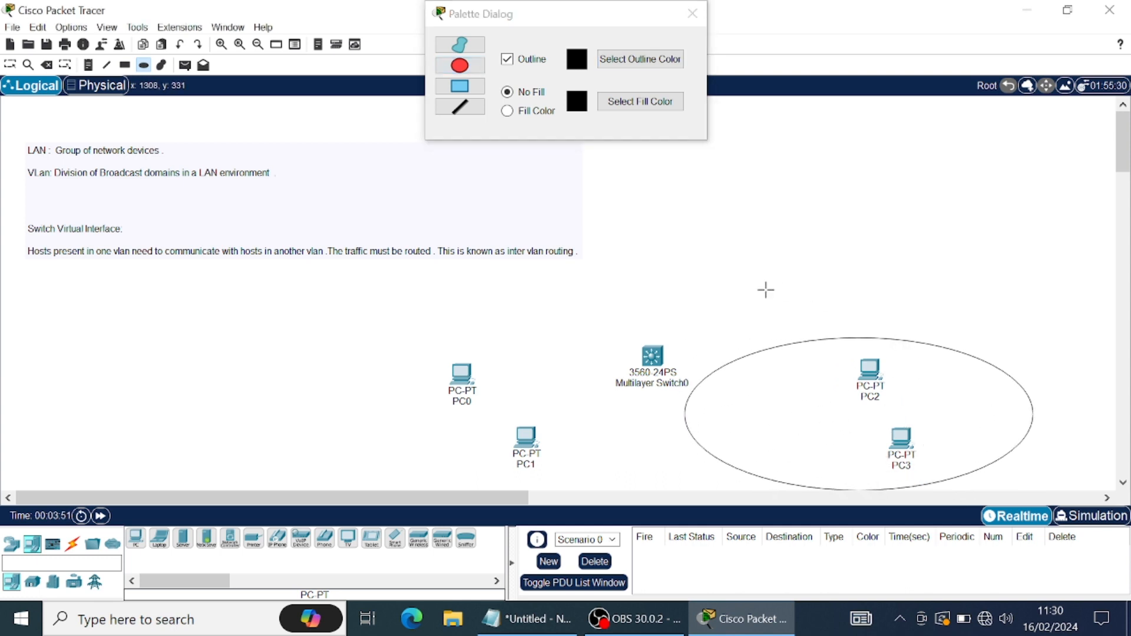
Enable fill color for drawn shapes and set it to yellow (#ffff00).
{"action": "left_click", "coordinate": [537, 111]}
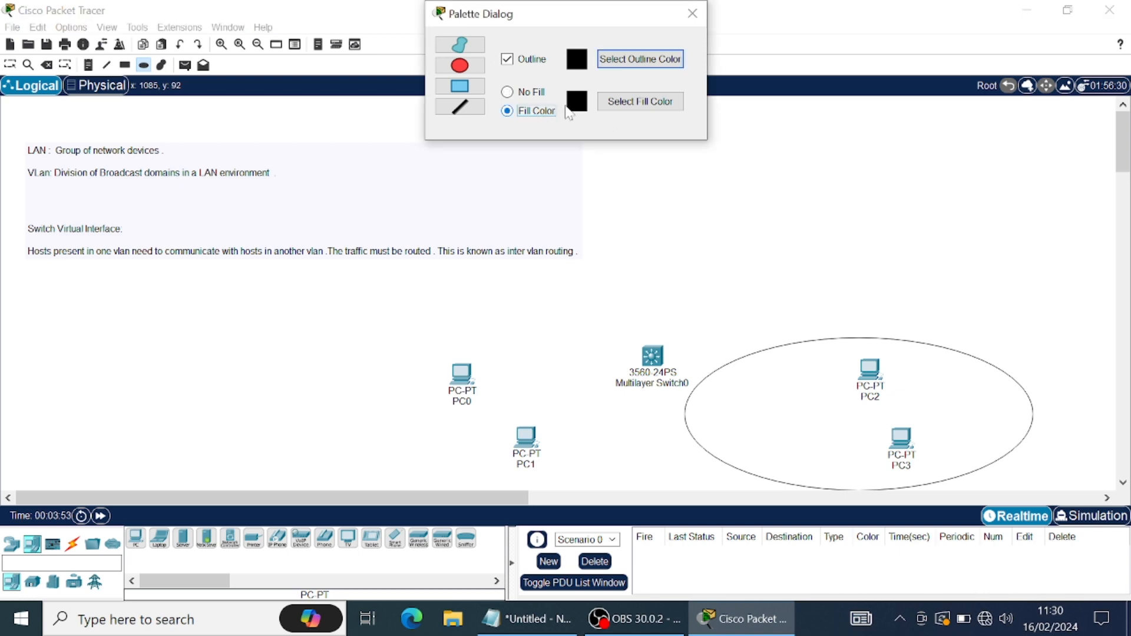
{"action": "left_click", "coordinate": [607, 103]}
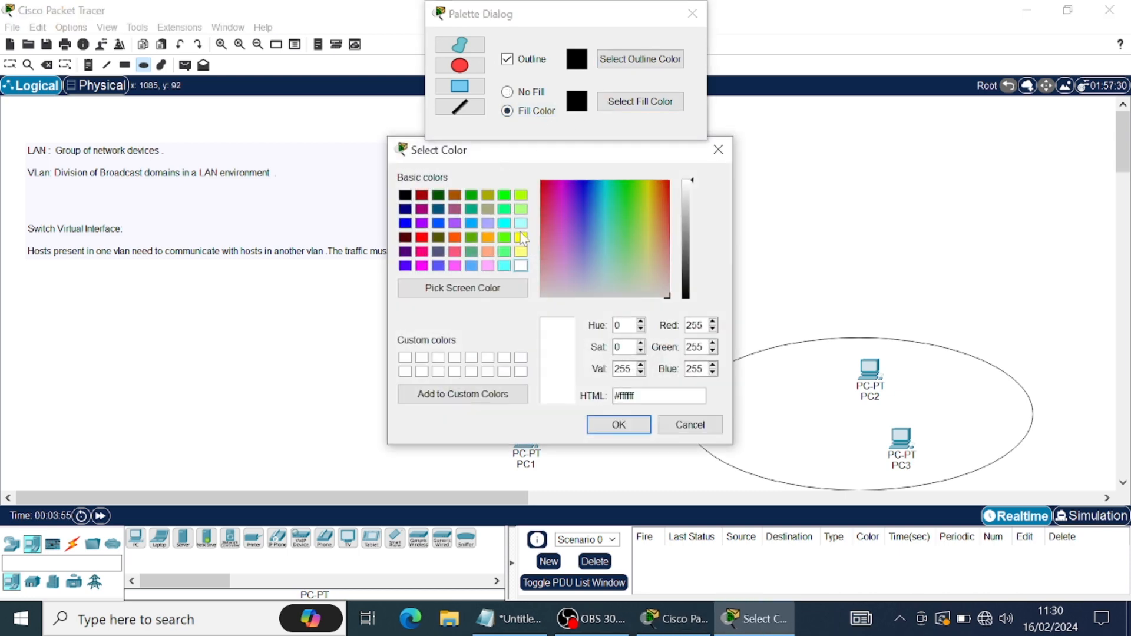
{"action": "left_click", "coordinate": [521, 236]}
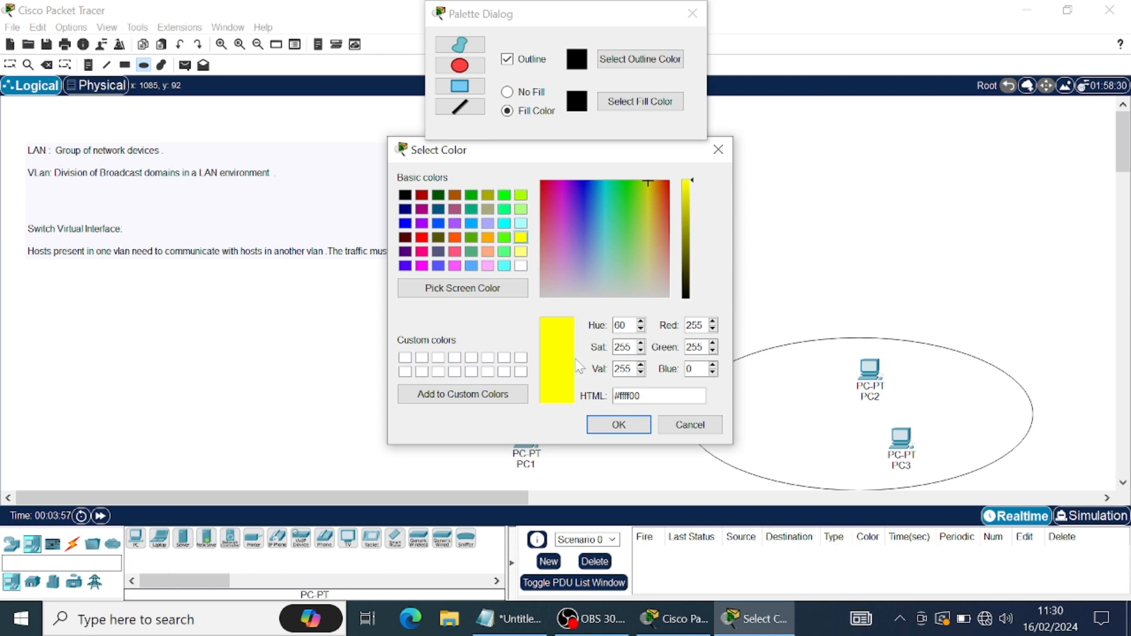
{"action": "left_click", "coordinate": [619, 425]}
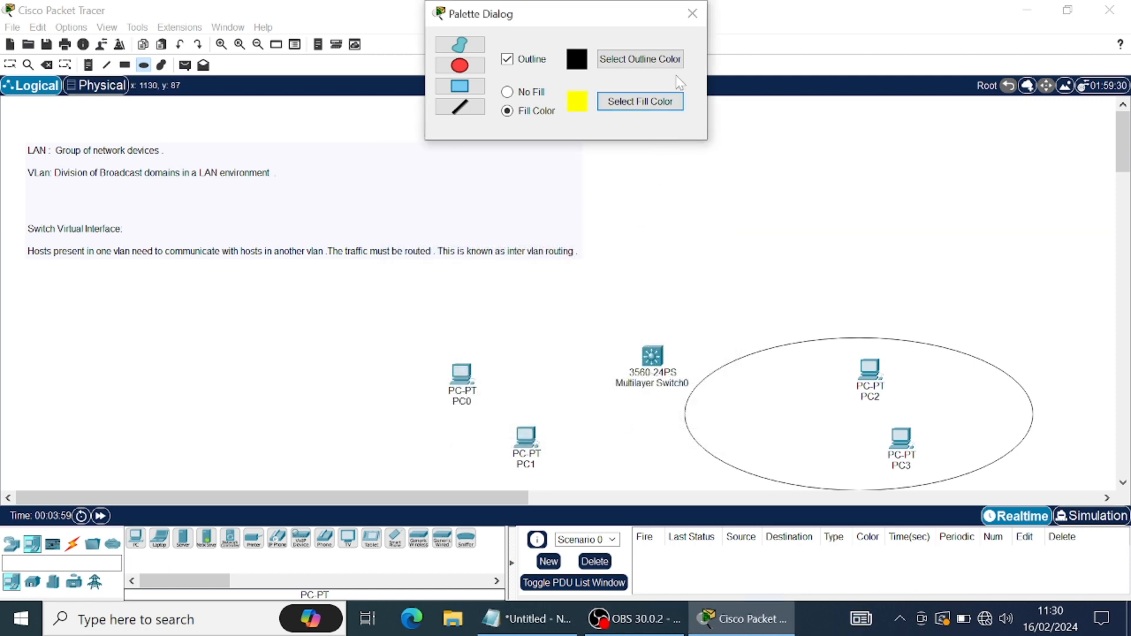
{"action": "left_click", "coordinate": [693, 13]}
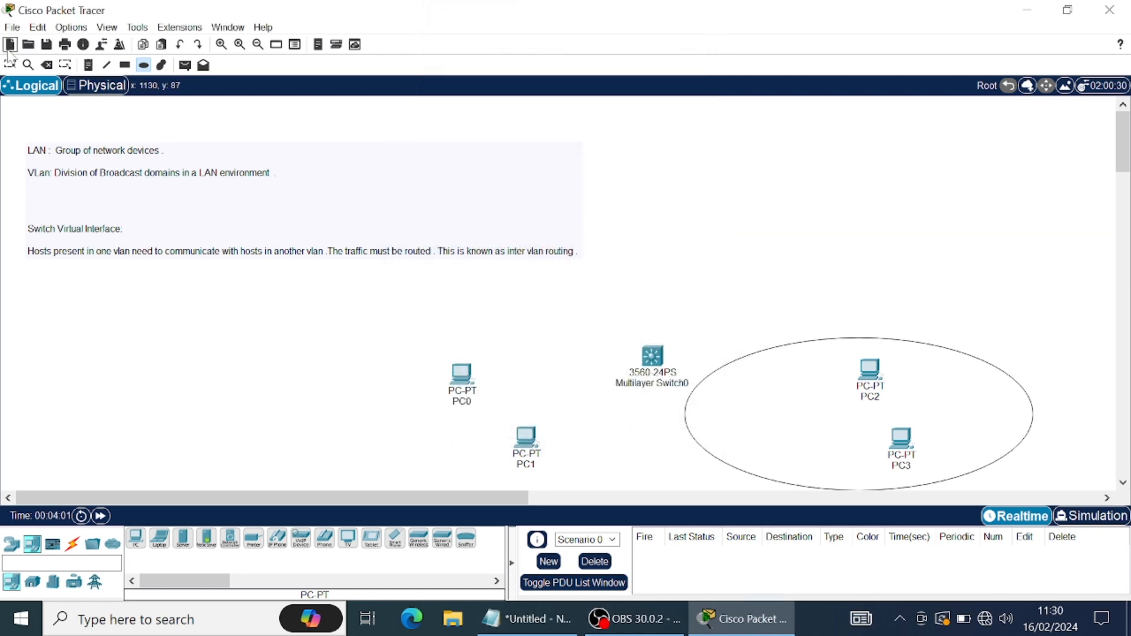
Delete the unfilled ellipse around PC2 and PC3.
{"action": "left_click", "coordinate": [47, 66]}
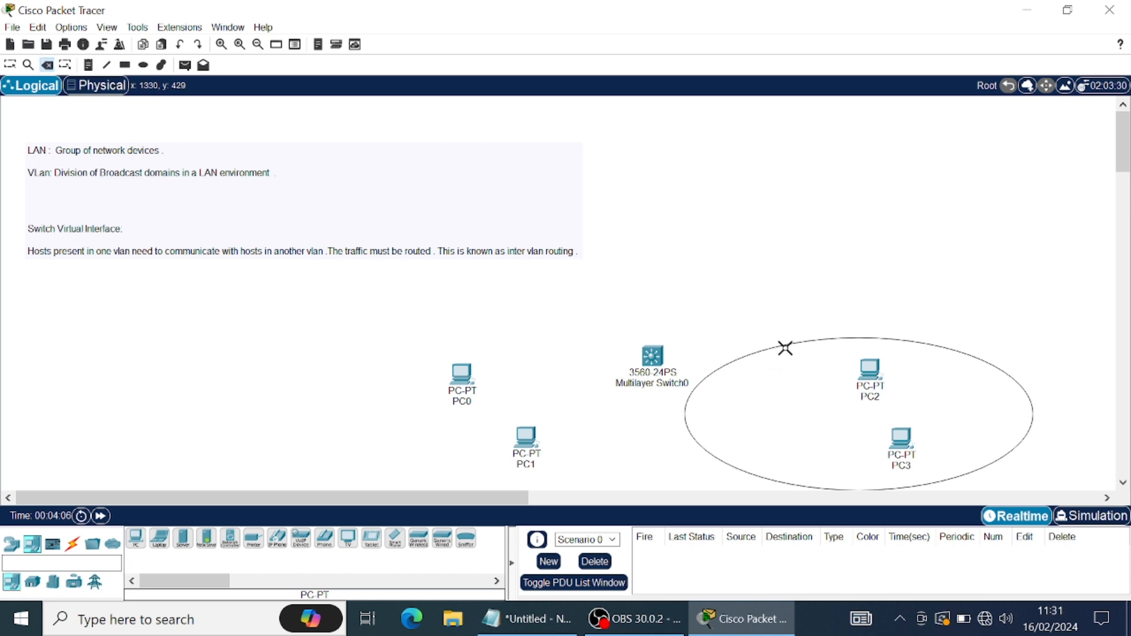
{"action": "left_click", "coordinate": [788, 345]}
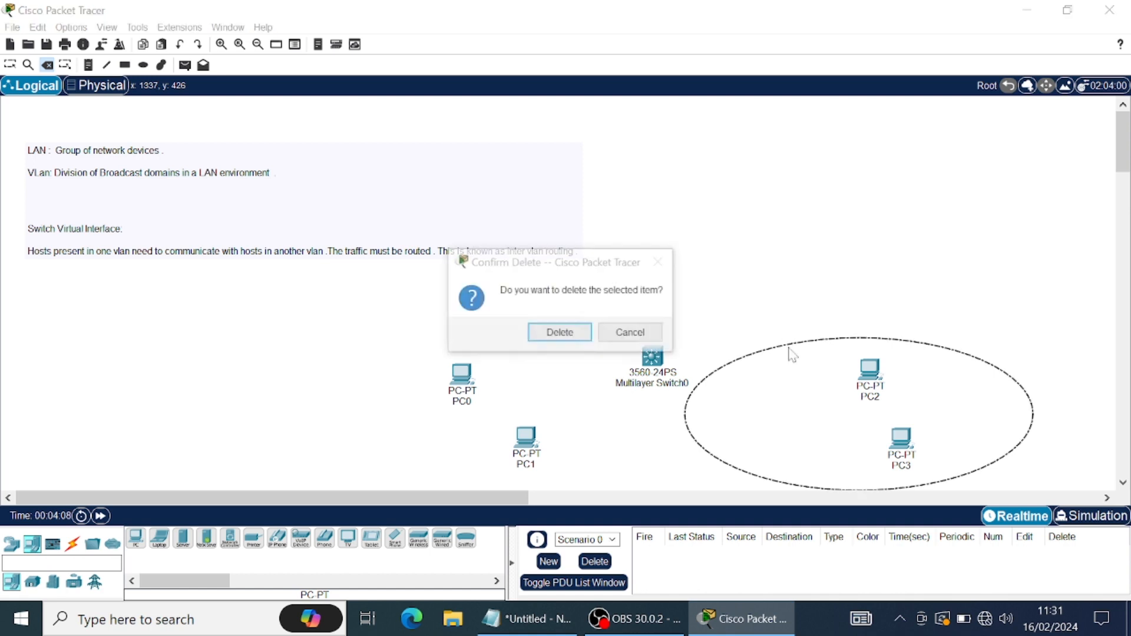
{"action": "left_click", "coordinate": [576, 331]}
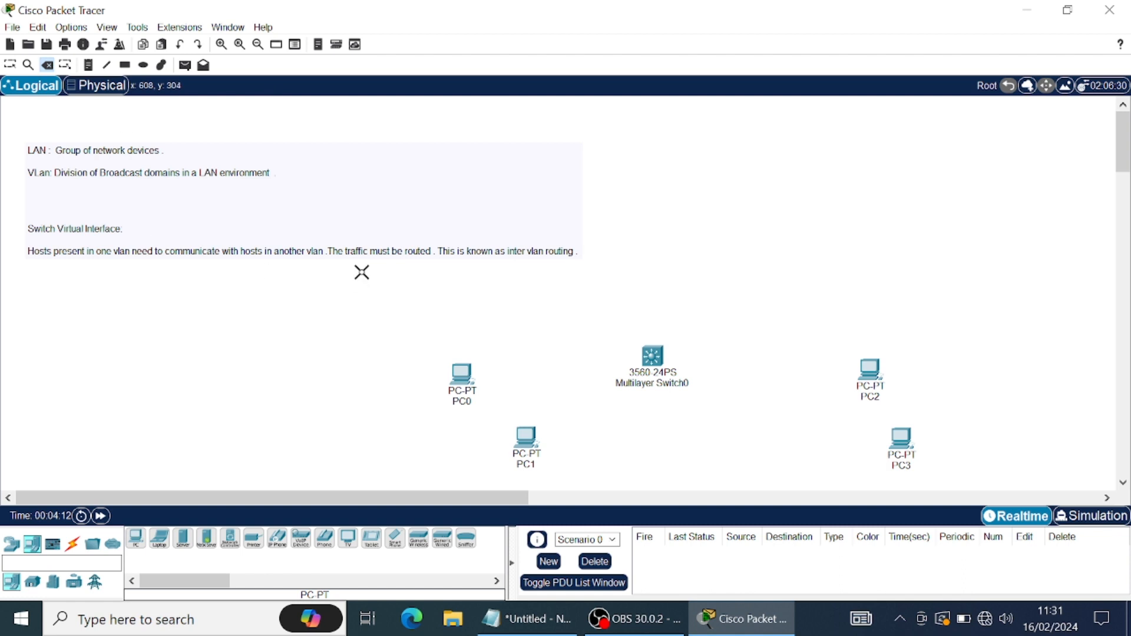
Draw a yellow-filled ellipse with a black outline around PC2 and PC3.
{"action": "key", "text": "Escape"}
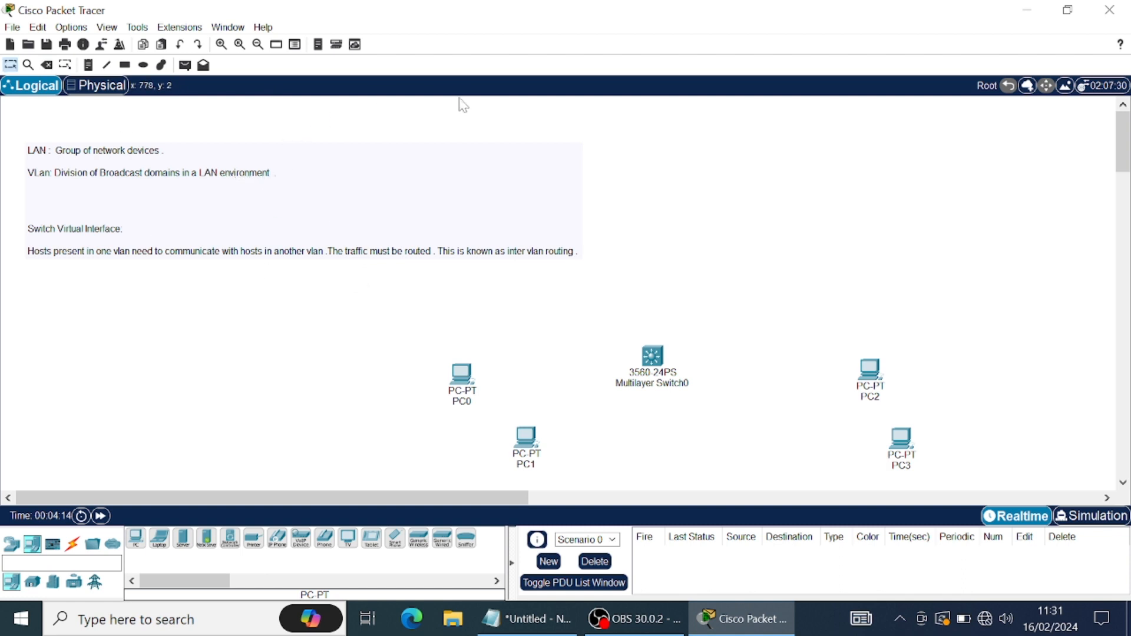
{"action": "left_click", "coordinate": [143, 64]}
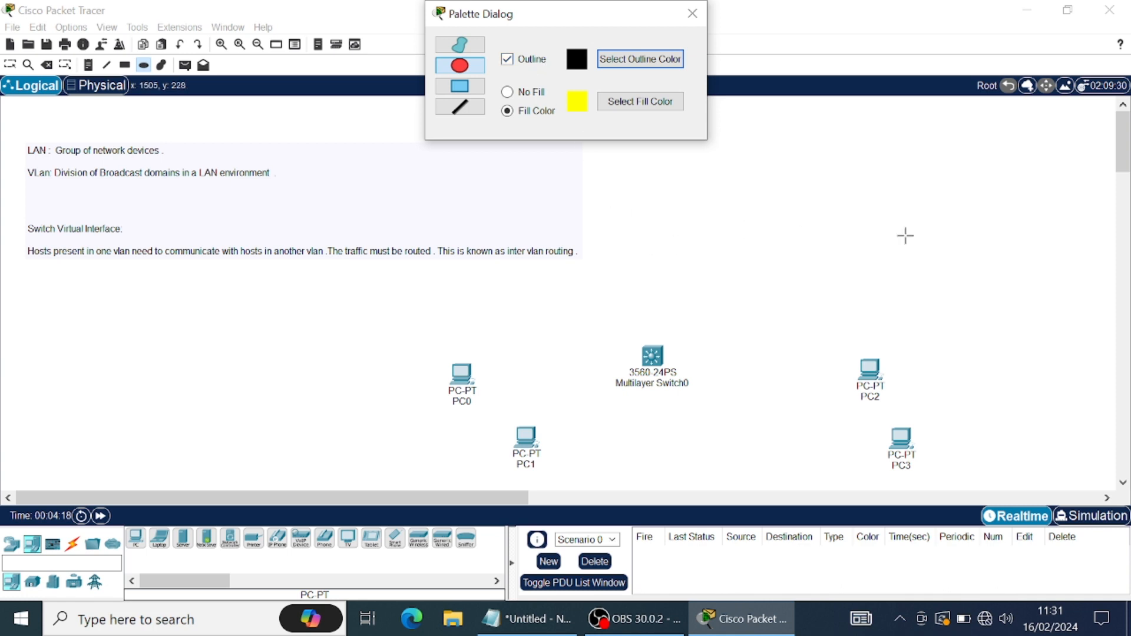
{"action": "left_click_drag", "start_coordinate": [683, 350], "coordinate": [1052, 477]}
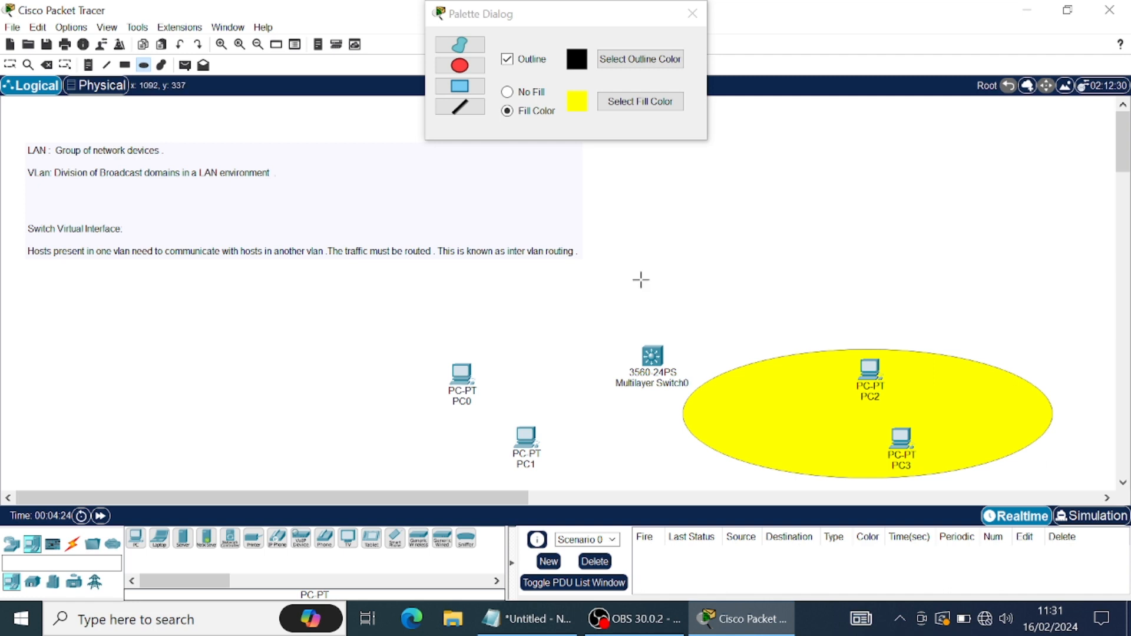
Set the shape fill color to green (#00ff00) and draw a filled ellipse around PC0 and PC1.
{"action": "left_click", "coordinate": [638, 104]}
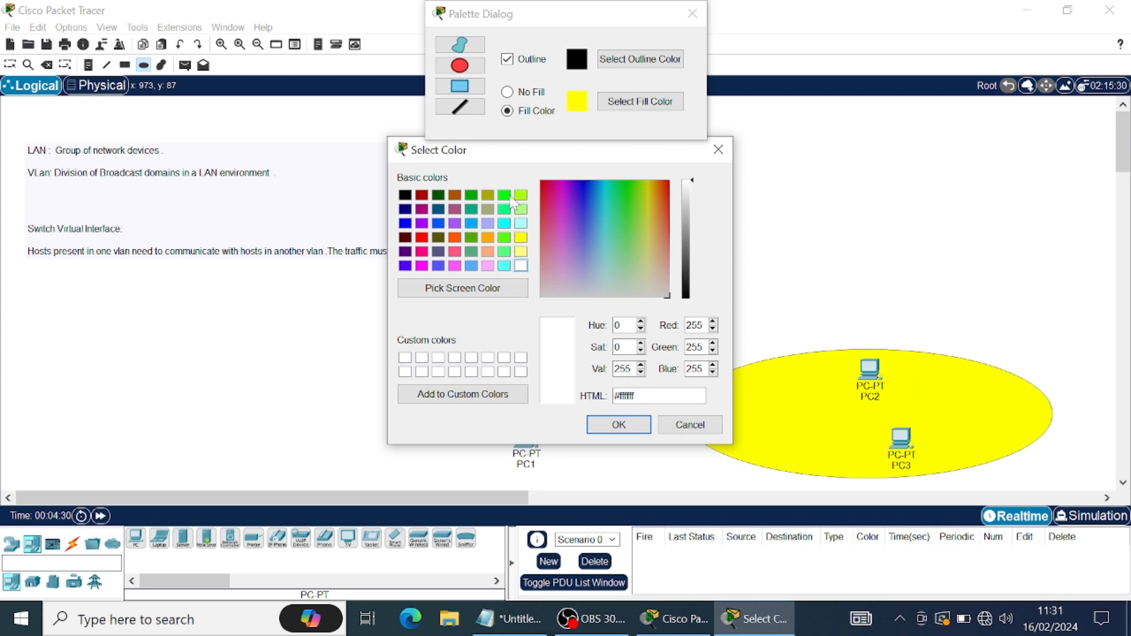
{"action": "left_click", "coordinate": [507, 198]}
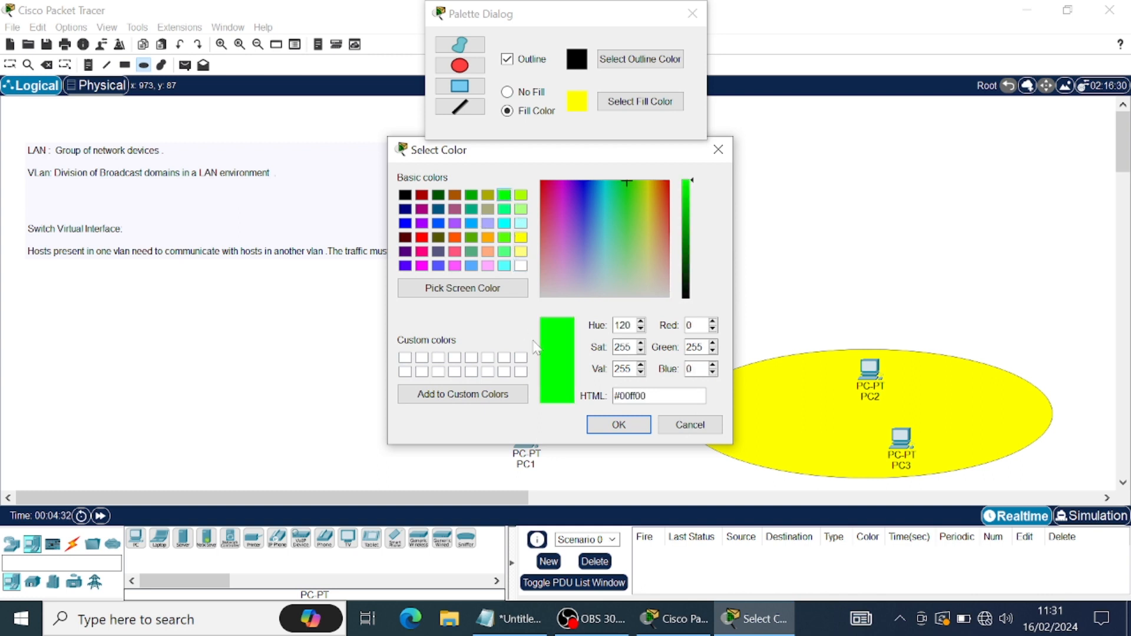
{"action": "left_click", "coordinate": [614, 428]}
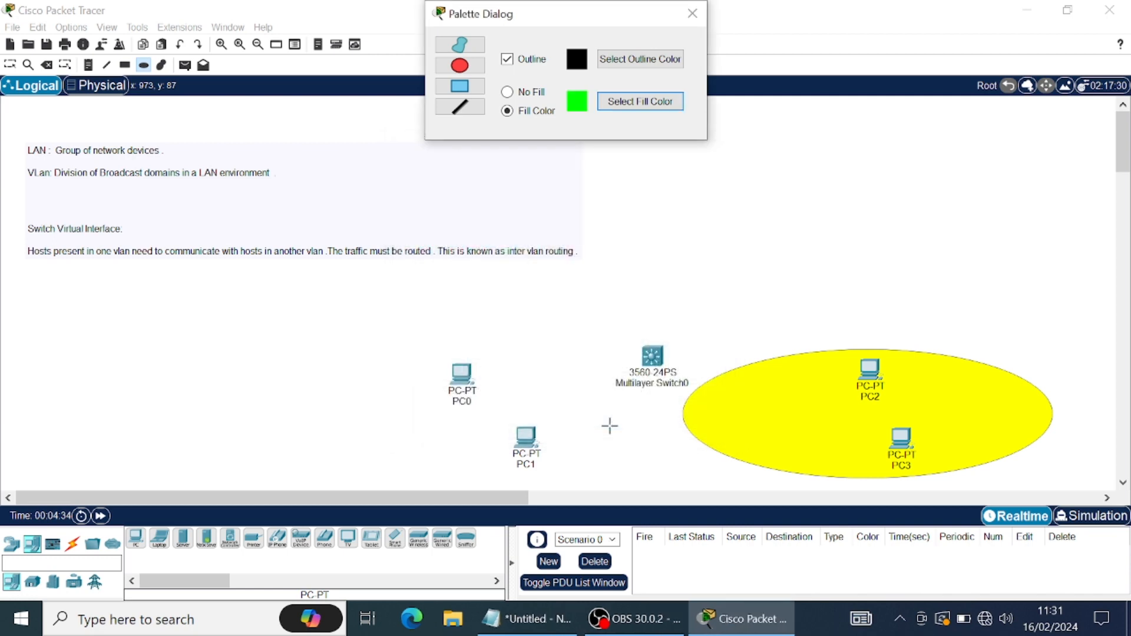
{"action": "left_click_drag", "start_coordinate": [369, 364], "coordinate": [632, 497]}
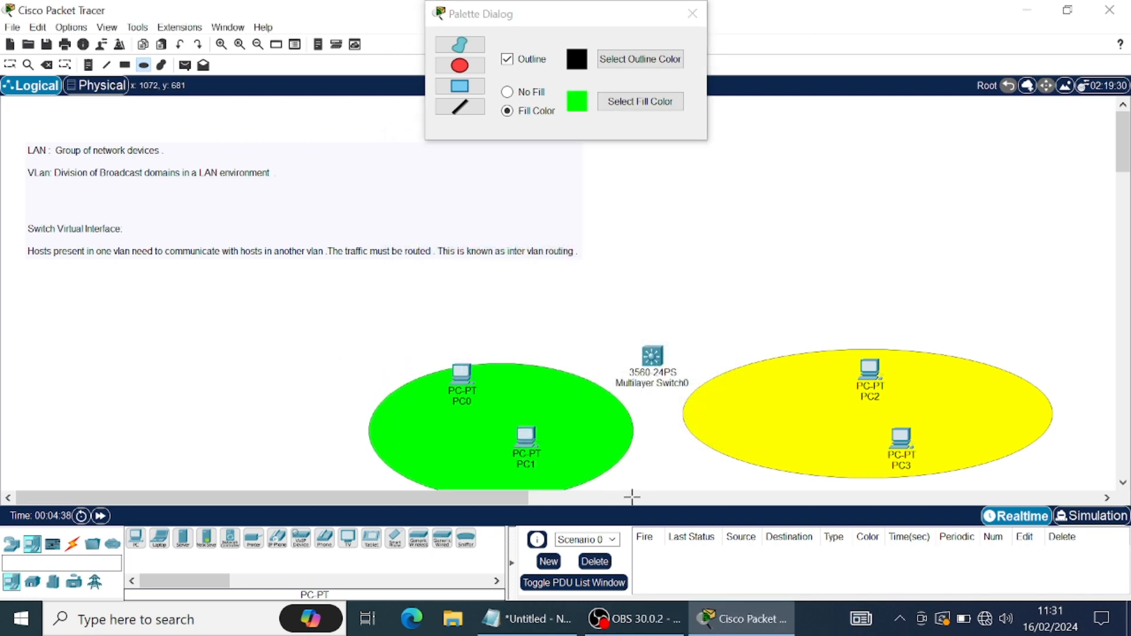
{"action": "left_click", "coordinate": [692, 14]}
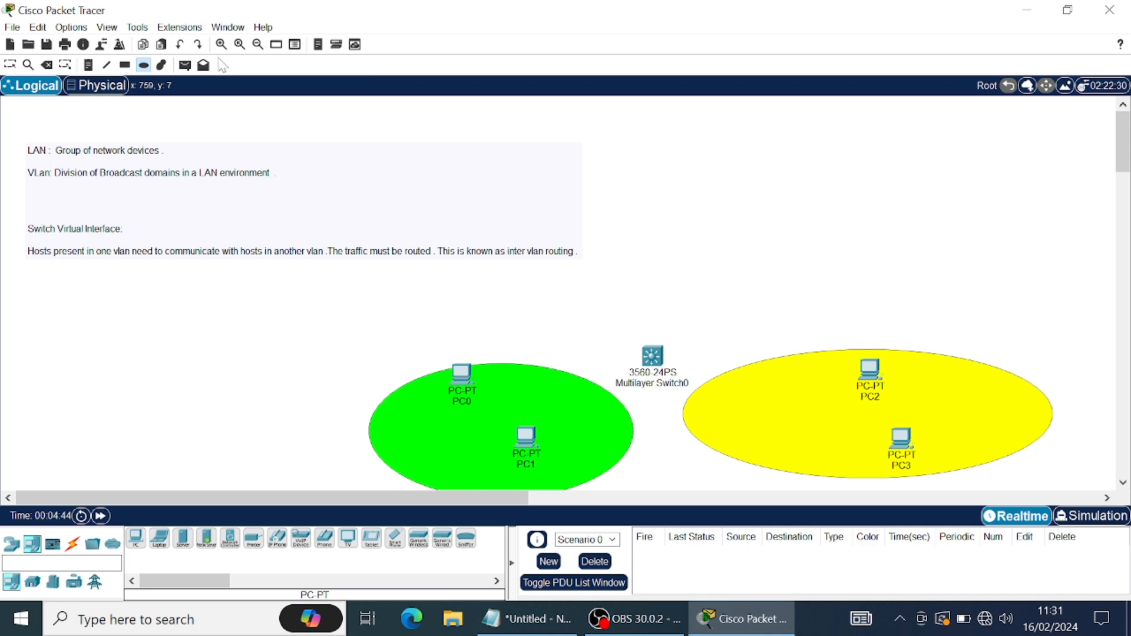
Add a note reading "vlan 10" inside the green ellipse, between PC0 and PC1.
{"action": "left_click", "coordinate": [89, 66]}
{"action": "left_click", "coordinate": [527, 393]}
{"action": "type", "text": "vlan 10"}
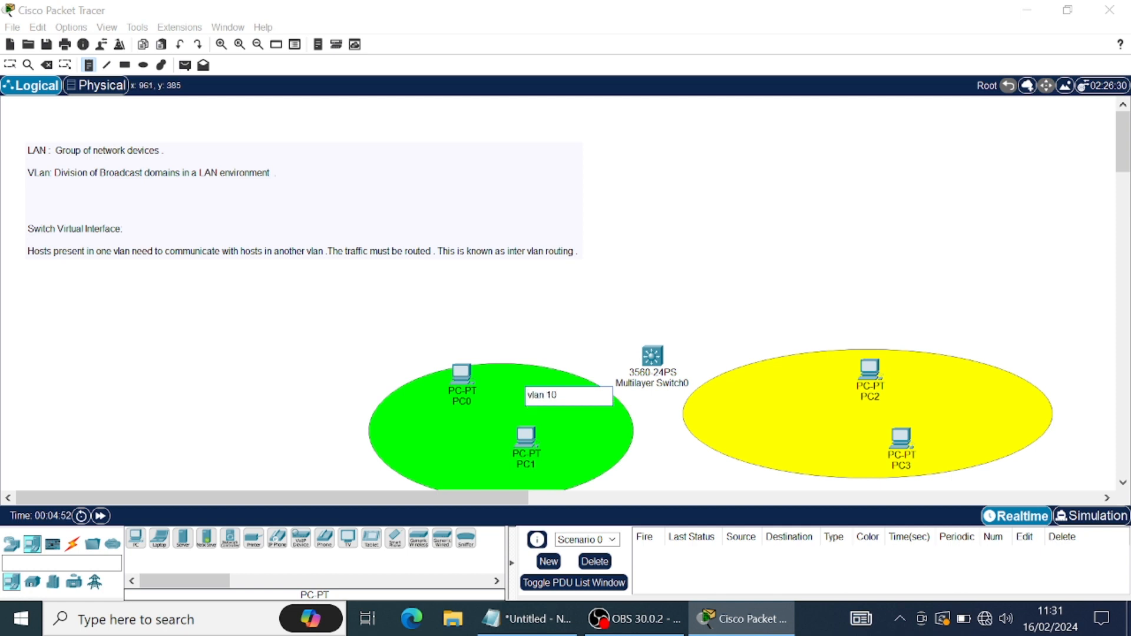
{"action": "left_click", "coordinate": [566, 318]}
{"action": "key", "text": "Escape"}
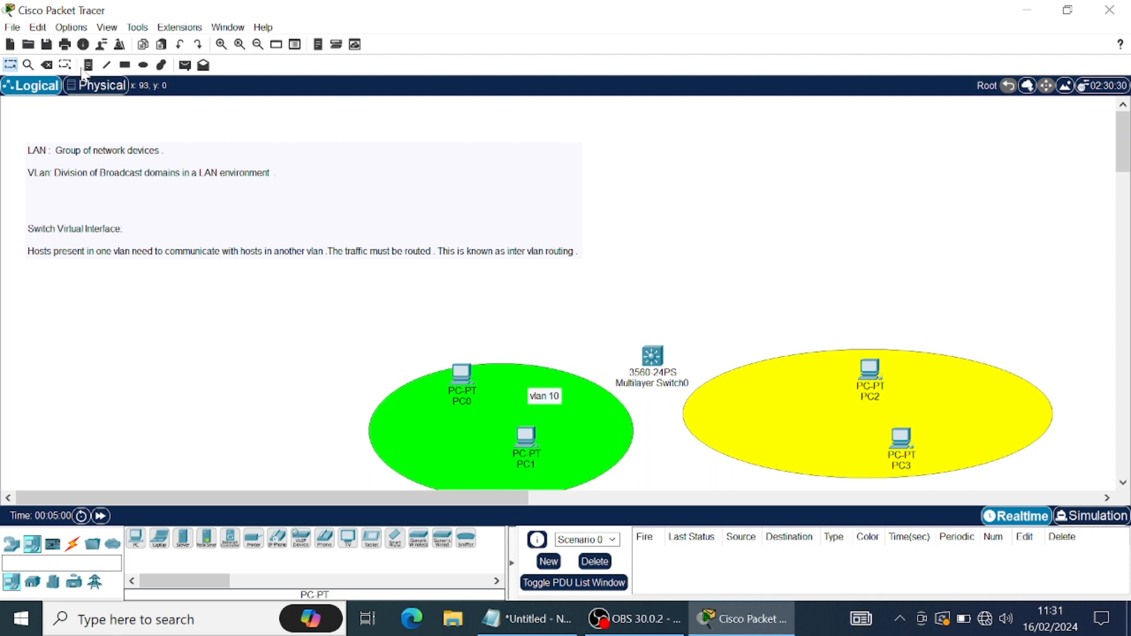
Add a note reading "vlan 20" inside the yellow ellipse, beside PC2 and PC3.
{"action": "left_click", "coordinate": [743, 412]}
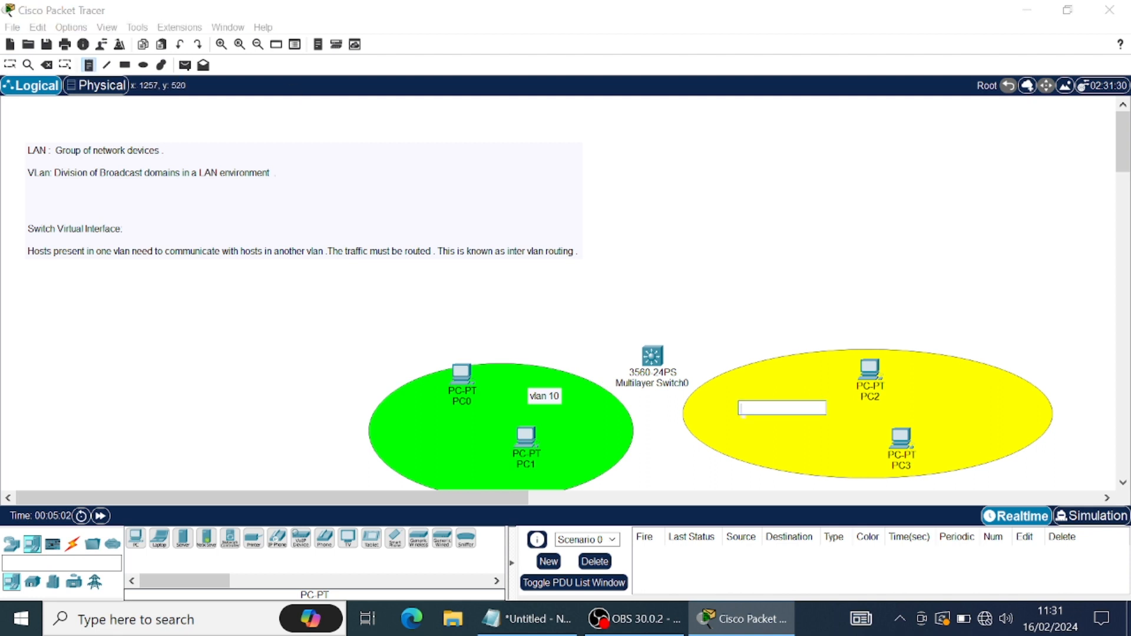
{"action": "type", "text": "vlan 20"}
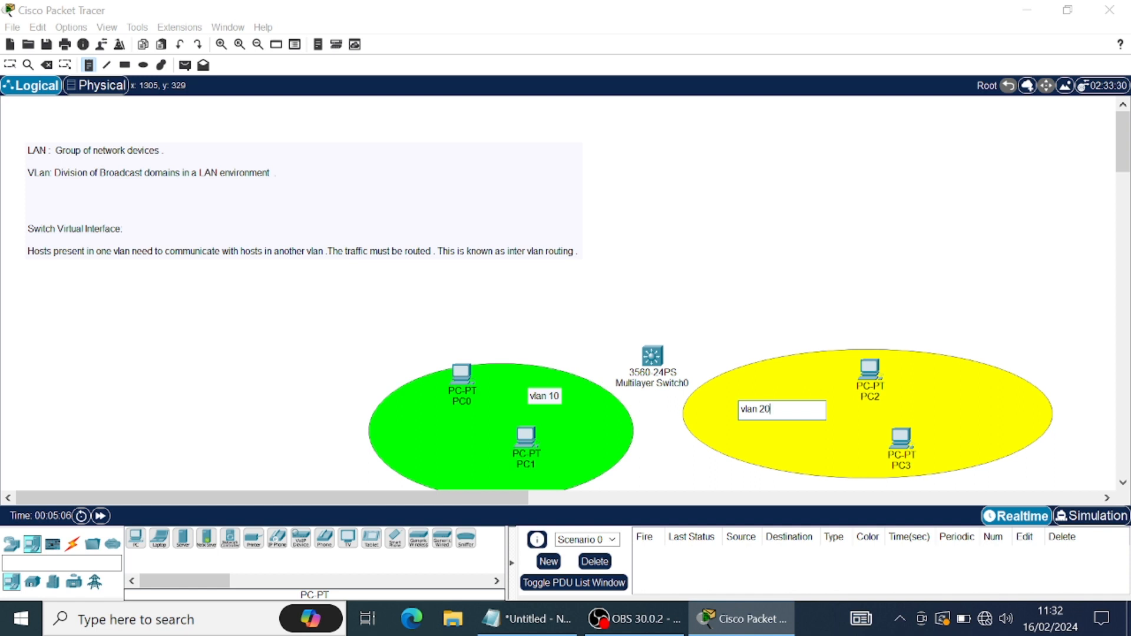
{"action": "left_click", "coordinate": [769, 290]}
{"action": "key", "text": "Escape"}
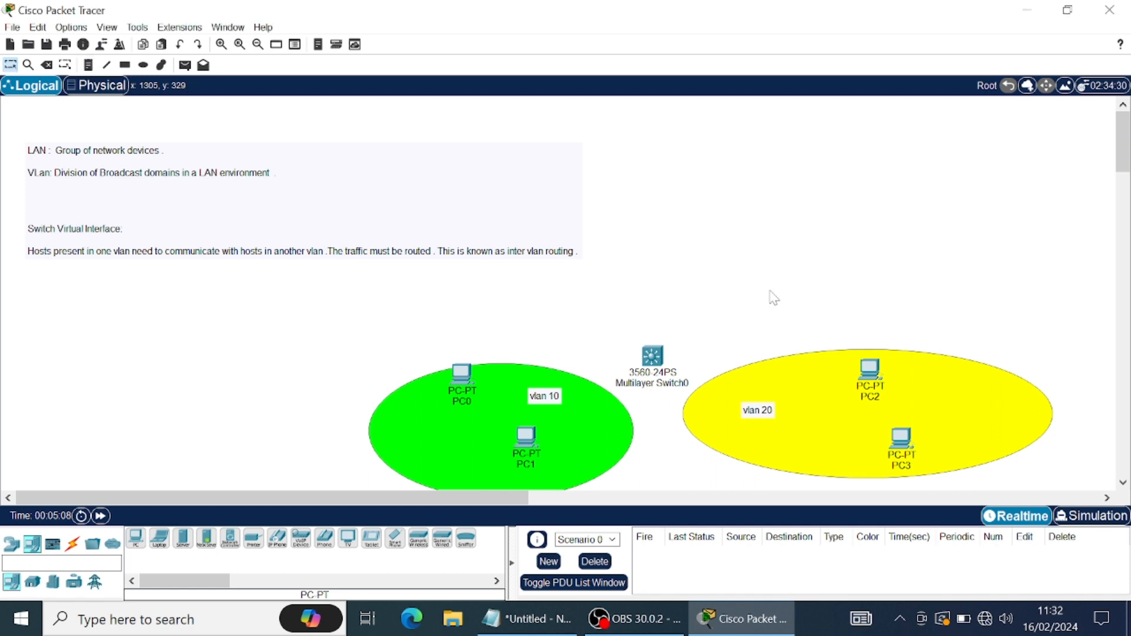
Connect the multilayer switch's FastEthernet0/1 to PC0's FastEthernet0 with a copper straight-through cable.
{"action": "left_click", "coordinate": [73, 543]}
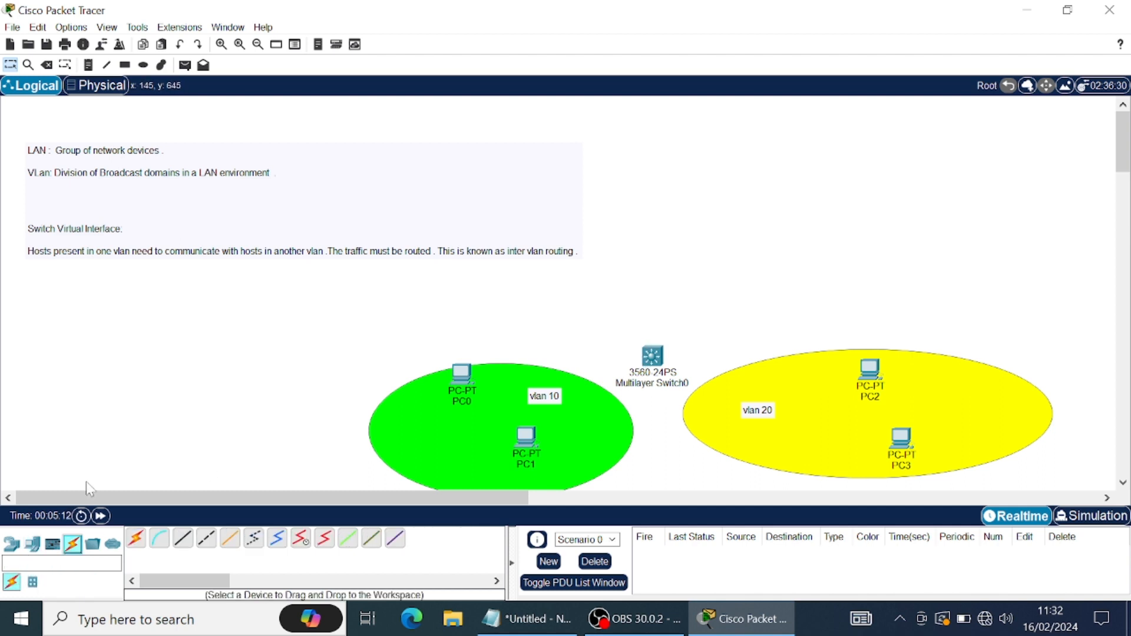
{"action": "left_click", "coordinate": [184, 538]}
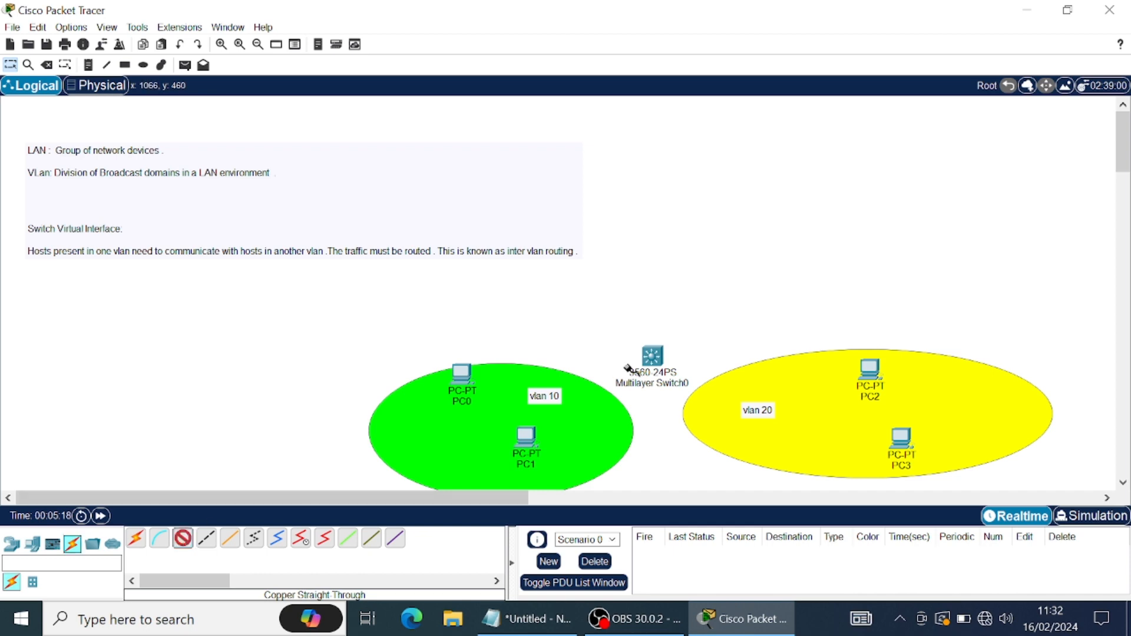
{"action": "left_click", "coordinate": [654, 357]}
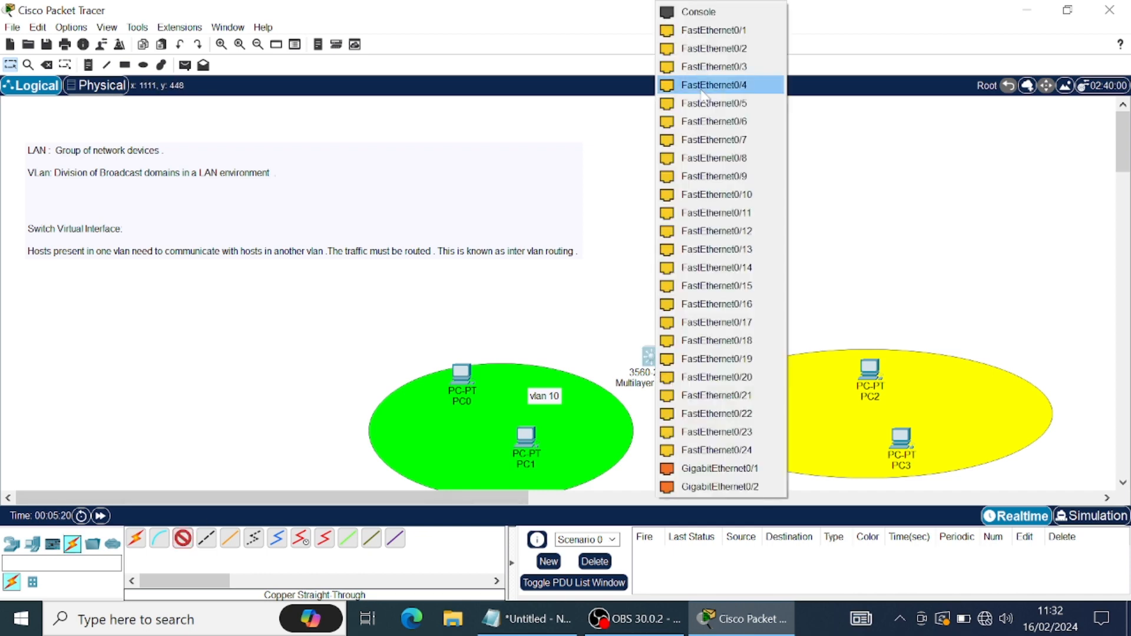
{"action": "left_click", "coordinate": [729, 32]}
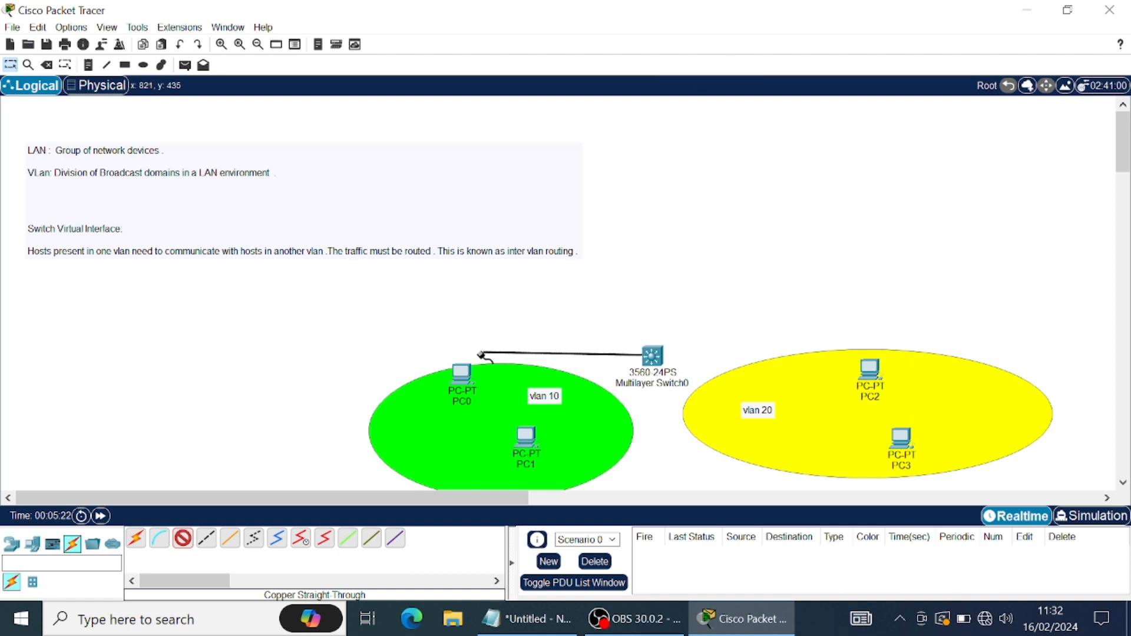
{"action": "left_click", "coordinate": [467, 377]}
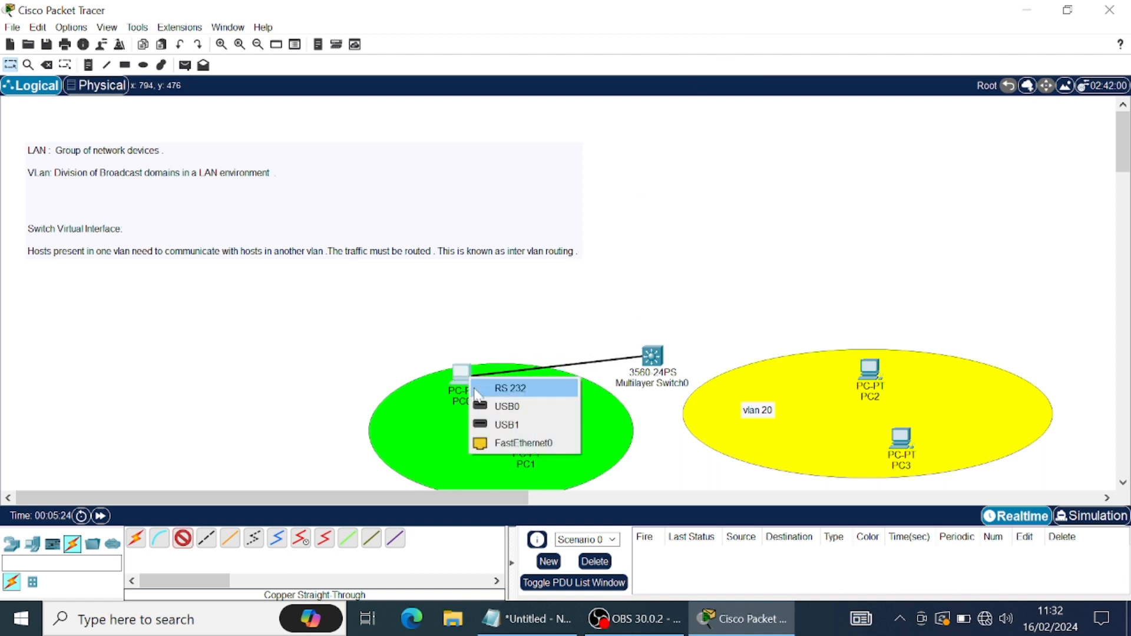
{"action": "left_click", "coordinate": [508, 443]}
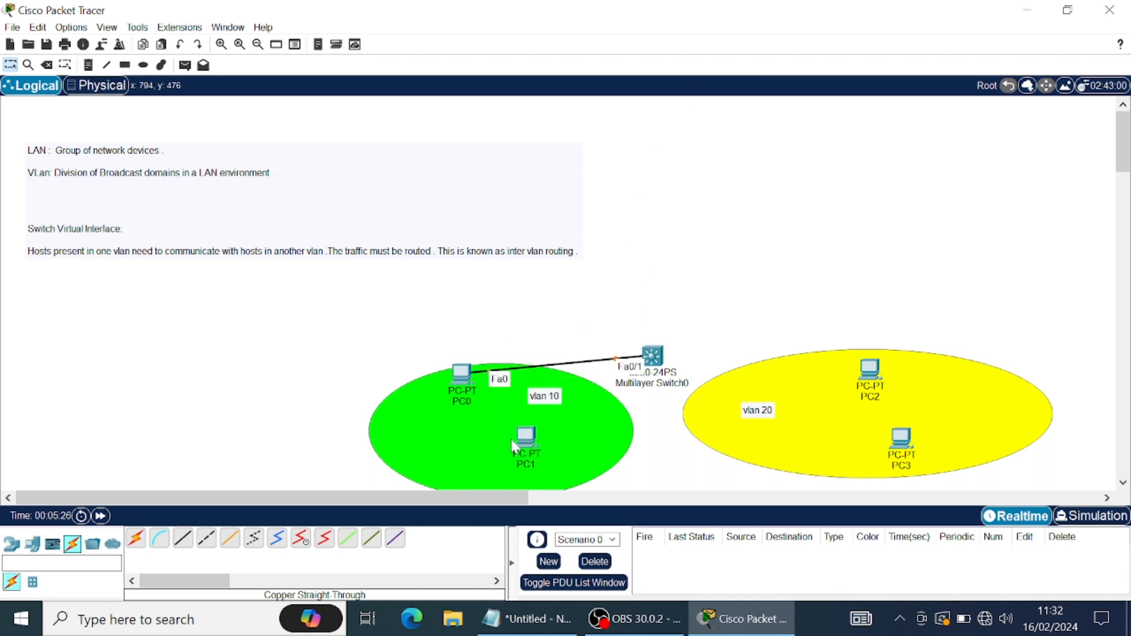
Connect the switch's FastEthernet0/2 to PC1's FastEthernet0 with a copper straight-through cable and shift PC1 right within the green ellipse.
{"action": "left_click", "coordinate": [183, 538]}
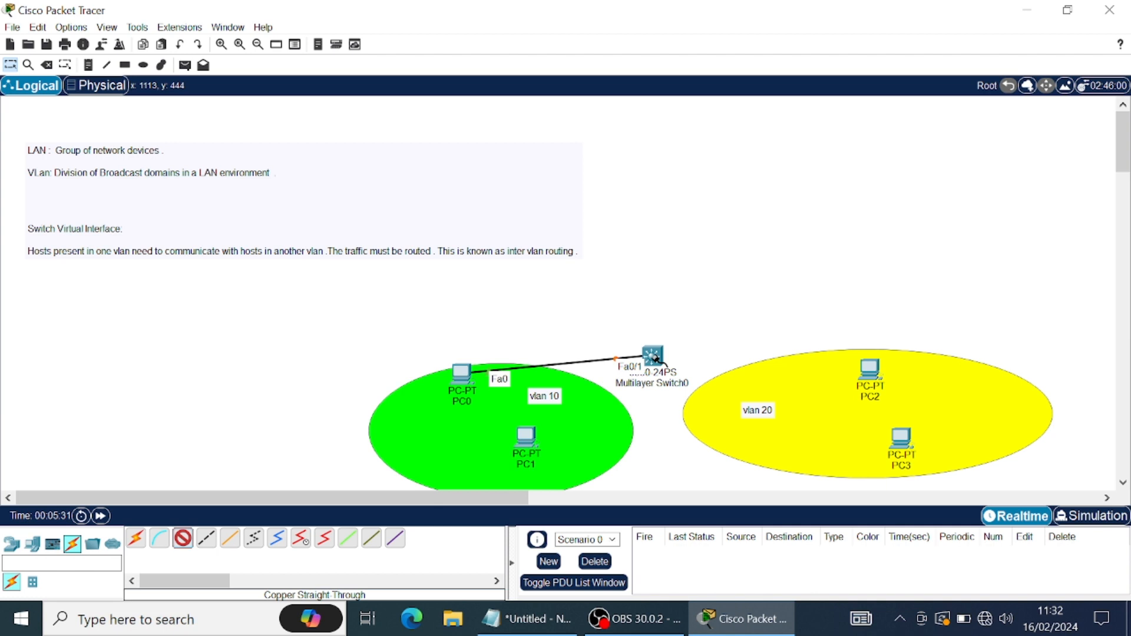
{"action": "left_click", "coordinate": [652, 355]}
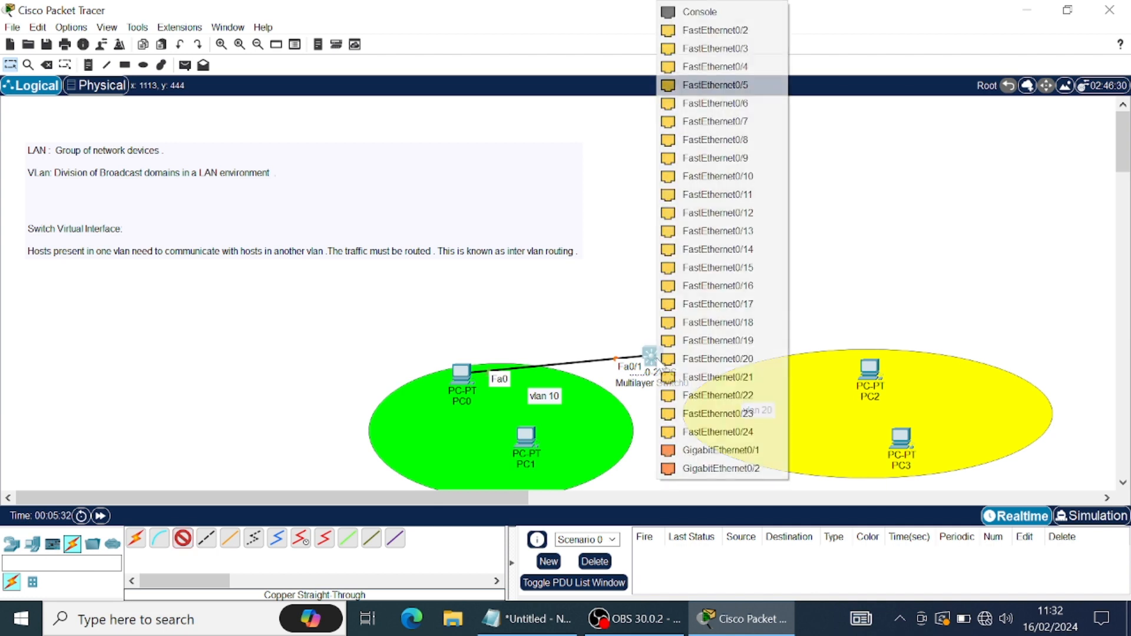
{"action": "left_click", "coordinate": [728, 35]}
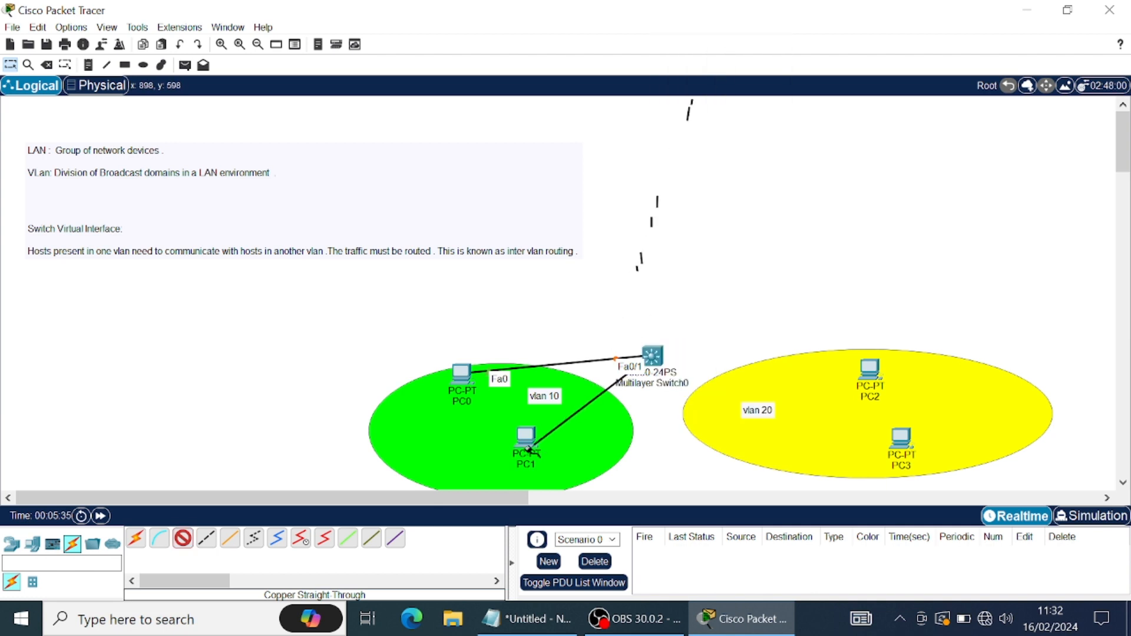
{"action": "left_click", "coordinate": [531, 435]}
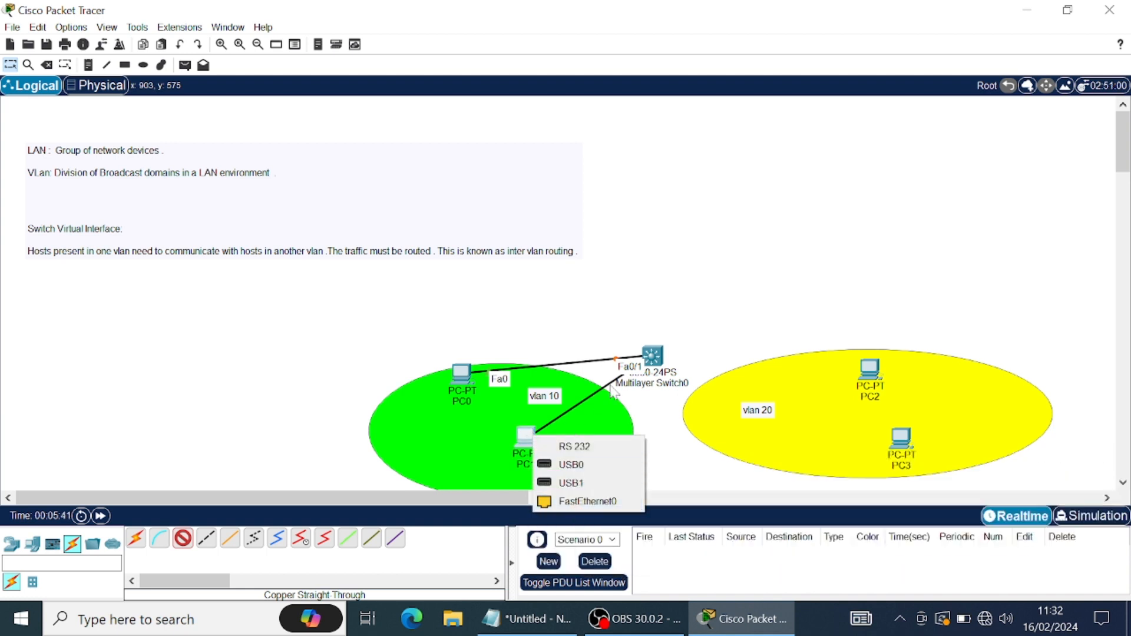
{"action": "left_click", "coordinate": [604, 501]}
{"action": "left_click_drag", "start_coordinate": [528, 443], "coordinate": [587, 456]}
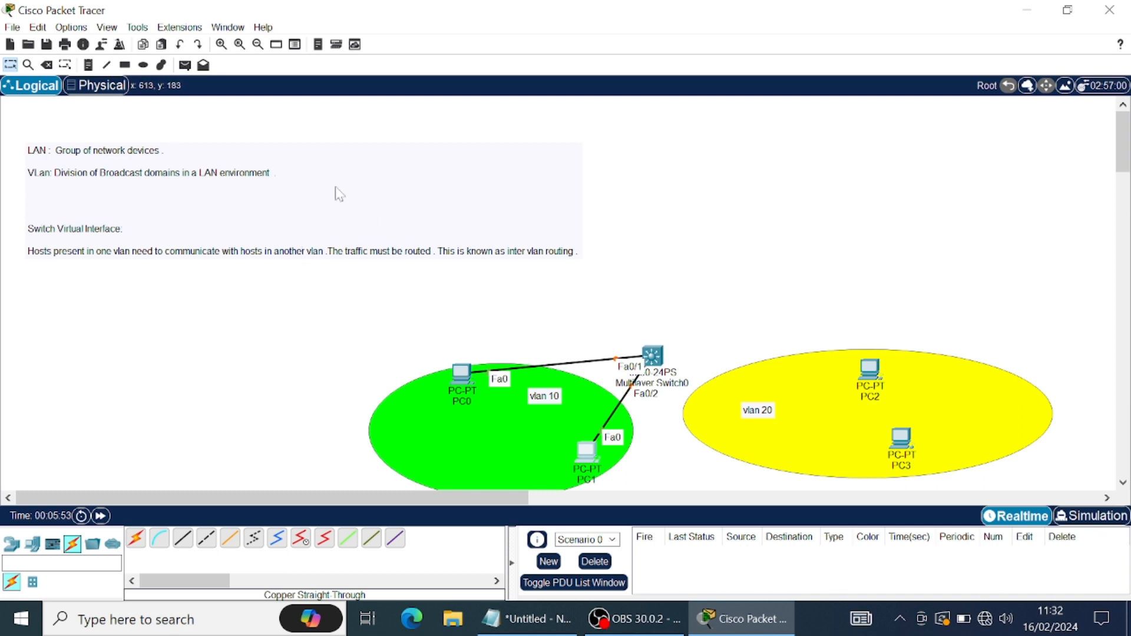
Connect the switch's FastEthernet0/3 to PC2's FastEthernet0 with a copper straight-through cable.
{"action": "left_click", "coordinate": [183, 538]}
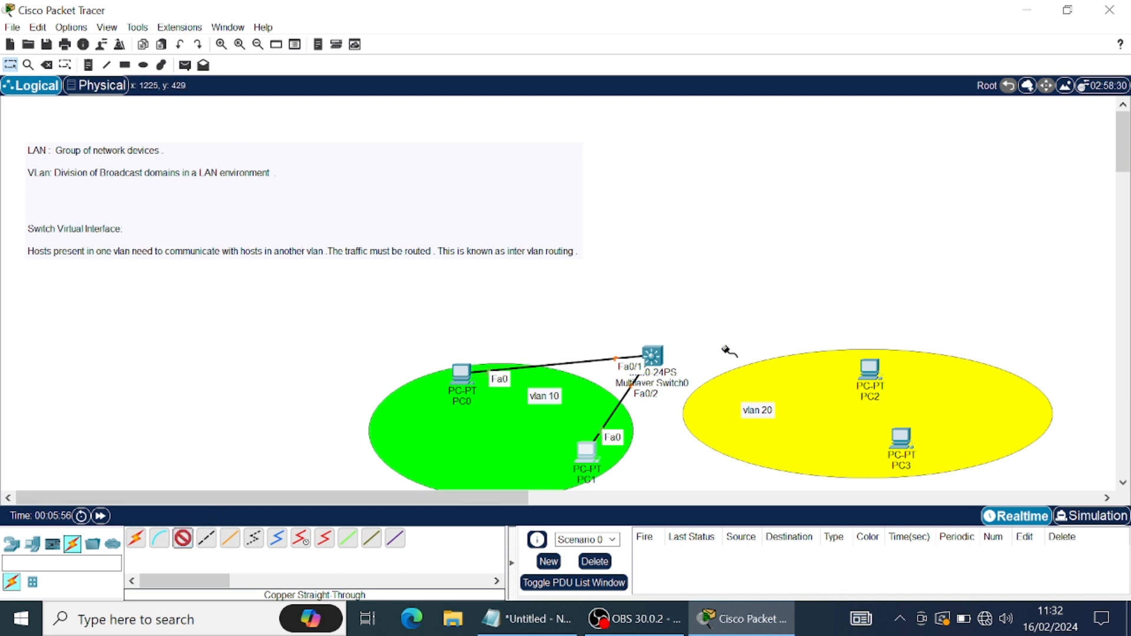
{"action": "left_click", "coordinate": [654, 357]}
{"action": "left_click", "coordinate": [749, 32]}
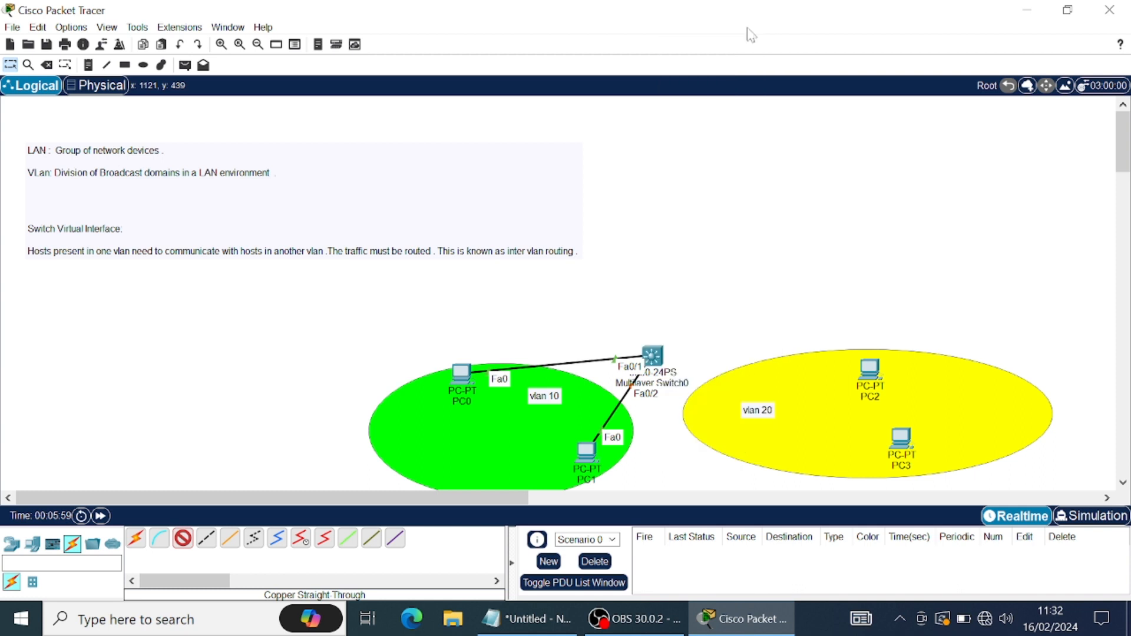
{"action": "left_click", "coordinate": [869, 371]}
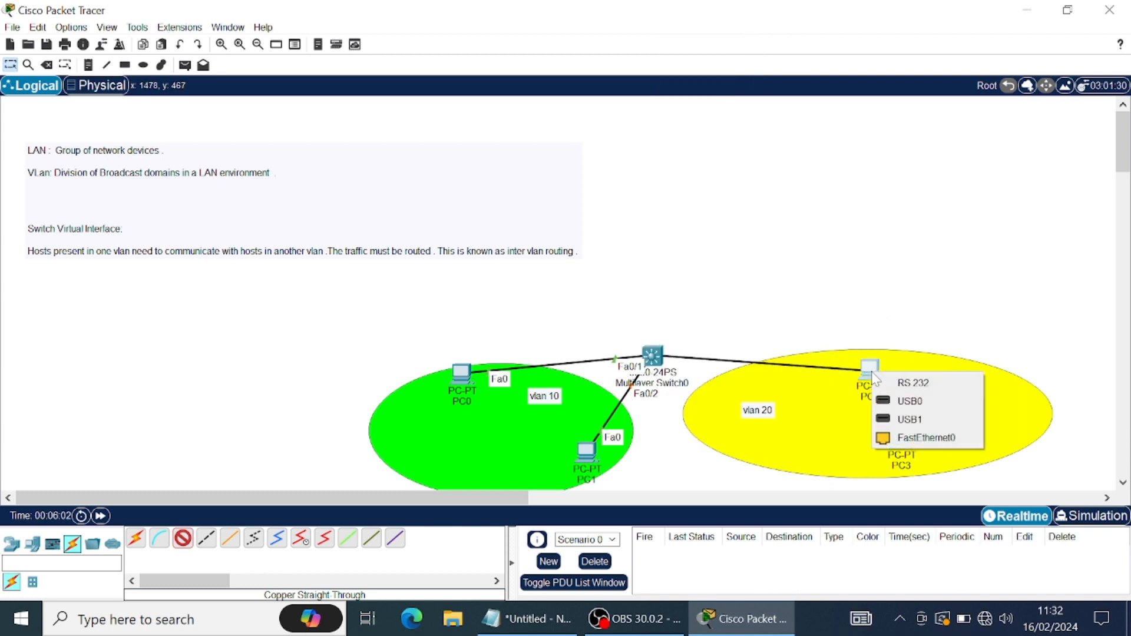
{"action": "left_click", "coordinate": [936, 438]}
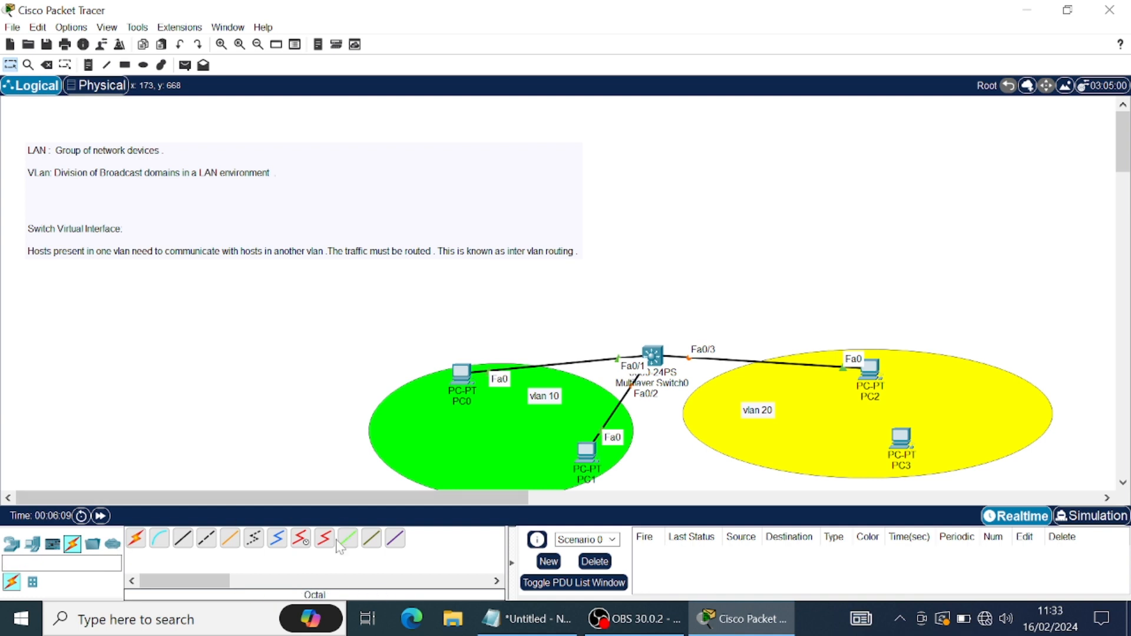
Connect the switch's FastEthernet0/4 to PC3's FastEthernet0 with a copper straight-through cable.
{"action": "left_click", "coordinate": [190, 541]}
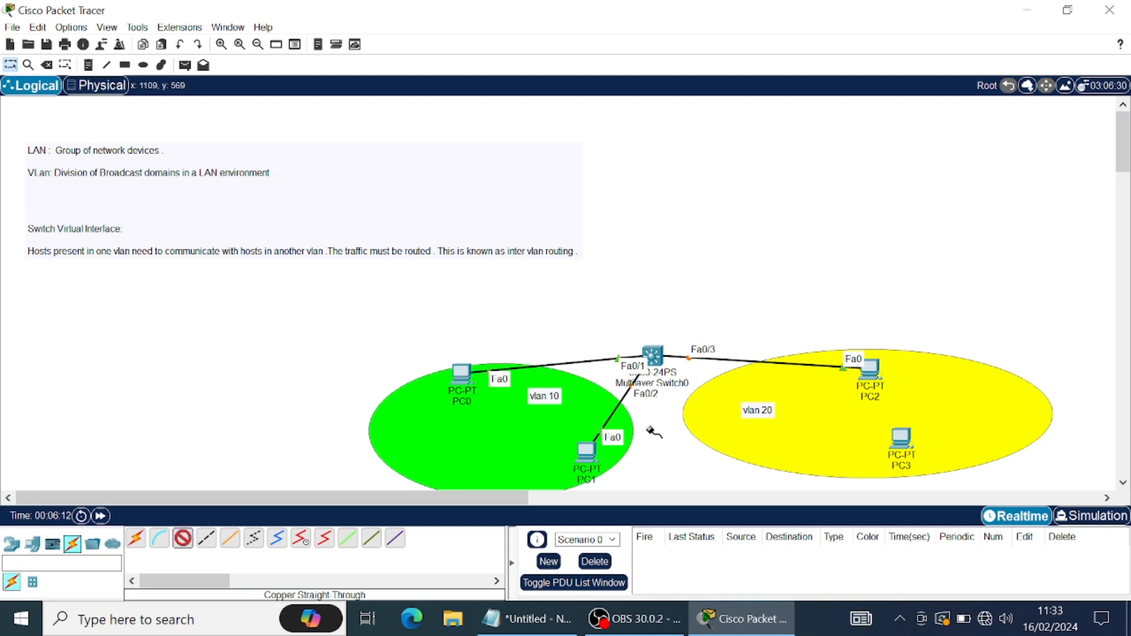
{"action": "left_click", "coordinate": [657, 356]}
{"action": "left_click", "coordinate": [735, 37]}
{"action": "left_click", "coordinate": [900, 441]}
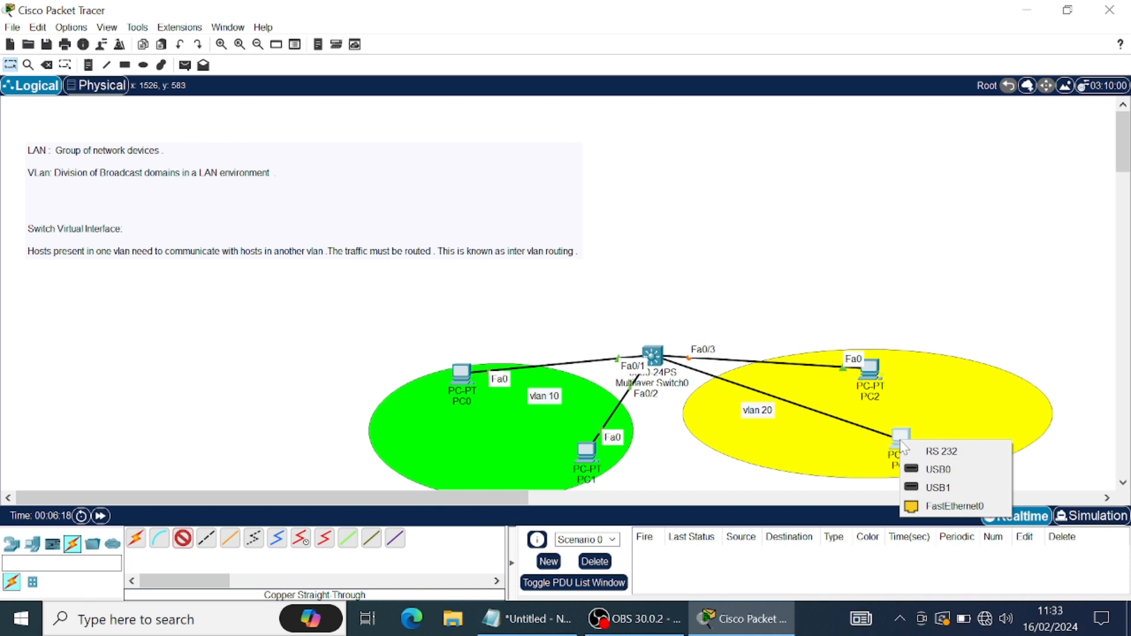
{"action": "left_click", "coordinate": [926, 508]}
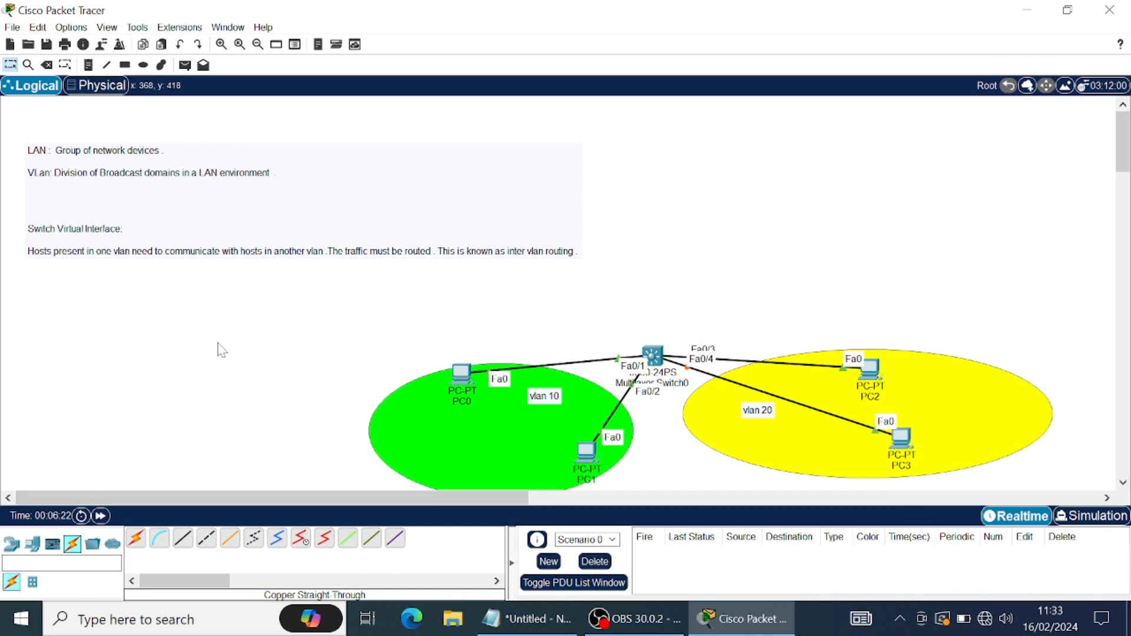
Move the multilayer switch slightly left and PC2 up and to the right to spread out the links.
{"action": "mouse_move", "coordinate": [662, 365]}
{"action": "left_mouse_down"}
{"action": "mouse_move", "coordinate": [656, 318]}
{"action": "mouse_move", "coordinate": [654, 345]}
{"action": "mouse_move", "coordinate": [585, 329]}
{"action": "mouse_move", "coordinate": [647, 365]}
{"action": "left_mouse_up"}
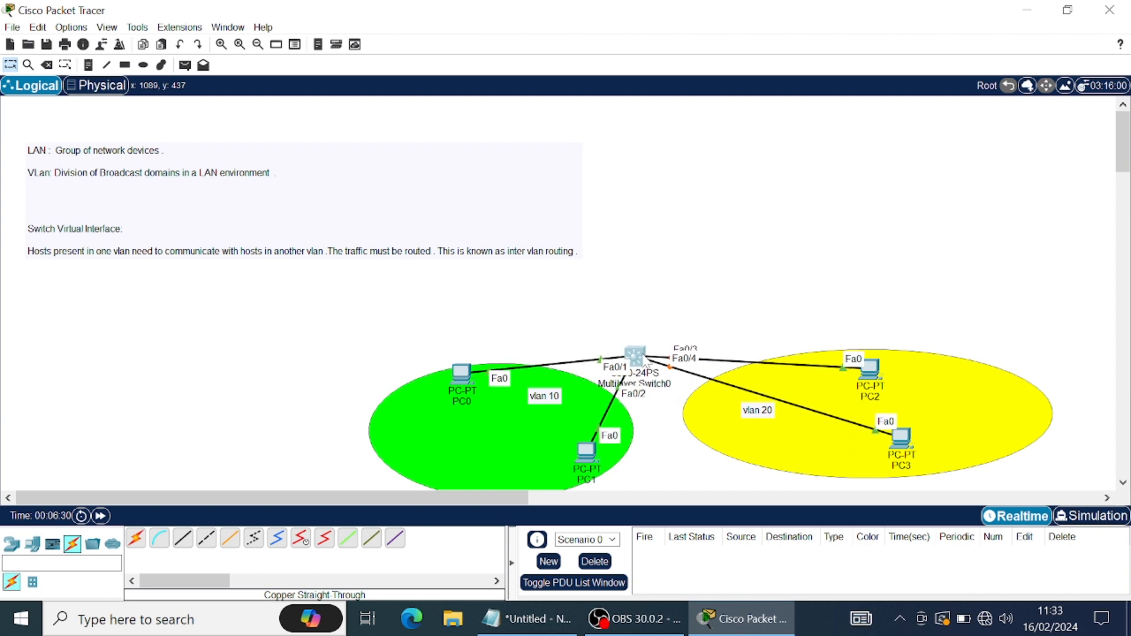
{"action": "left_click_drag", "start_coordinate": [868, 372], "coordinate": [921, 357]}
{"action": "left_click_drag", "start_coordinate": [920, 360], "coordinate": [920, 358]}
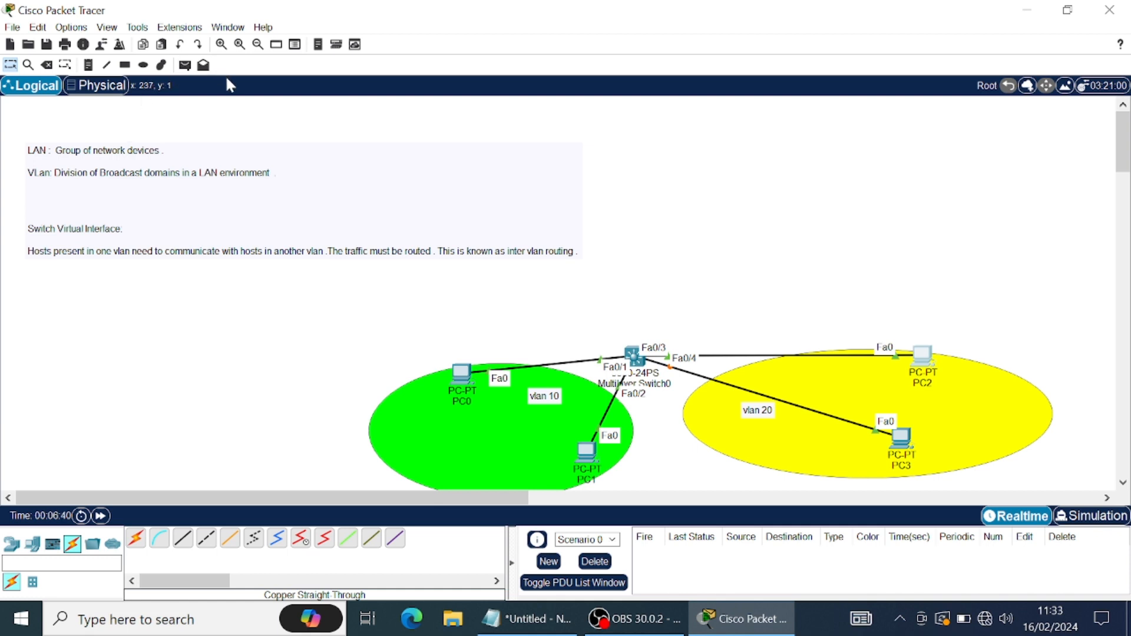
Add a title note reading "THE CONCEPT OF INTER VLAN ROUTING USING SWITCH VIRTUAL INTERFACE" above the definitions note.
{"action": "left_click", "coordinate": [89, 65]}
{"action": "left_click", "coordinate": [323, 112]}
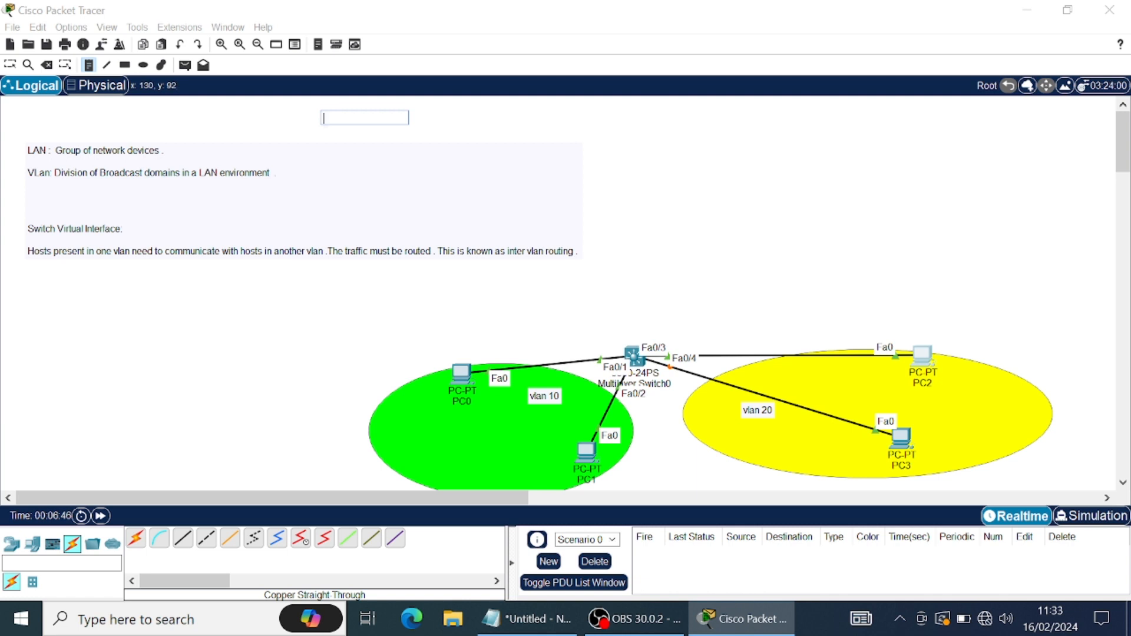
{"action": "type", "text": "THE CONCEPT OF INTER VLAN ROUTING"}
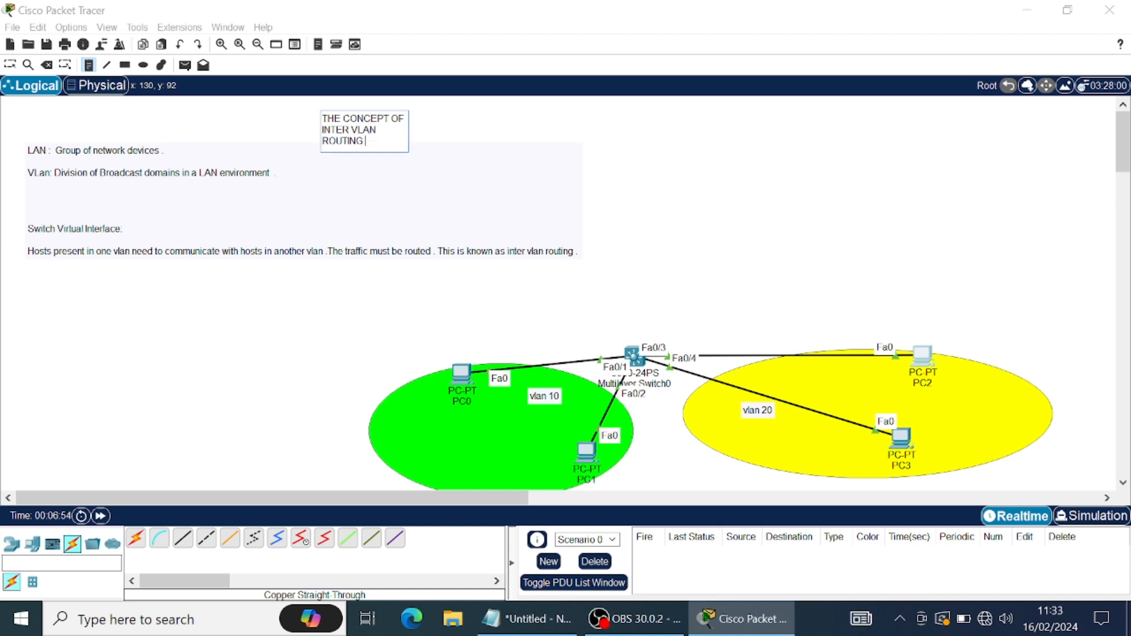
{"action": "type", "text": " USING SWIT"}
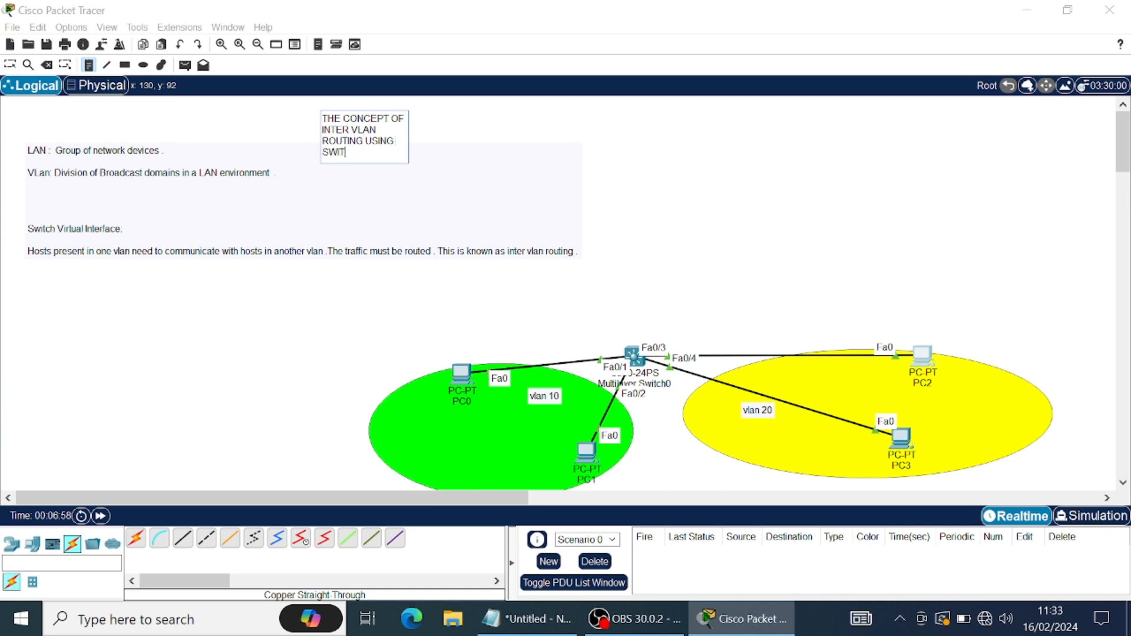
{"action": "type", "text": "CH VIRTUAL INTERFACE"}
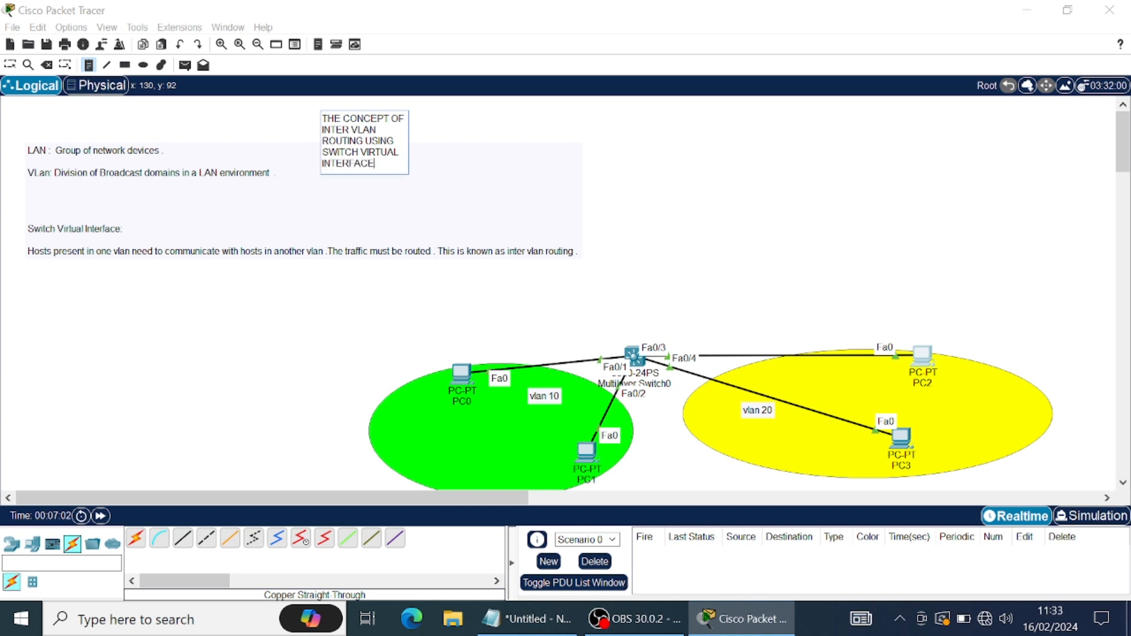
{"action": "left_click", "coordinate": [677, 177]}
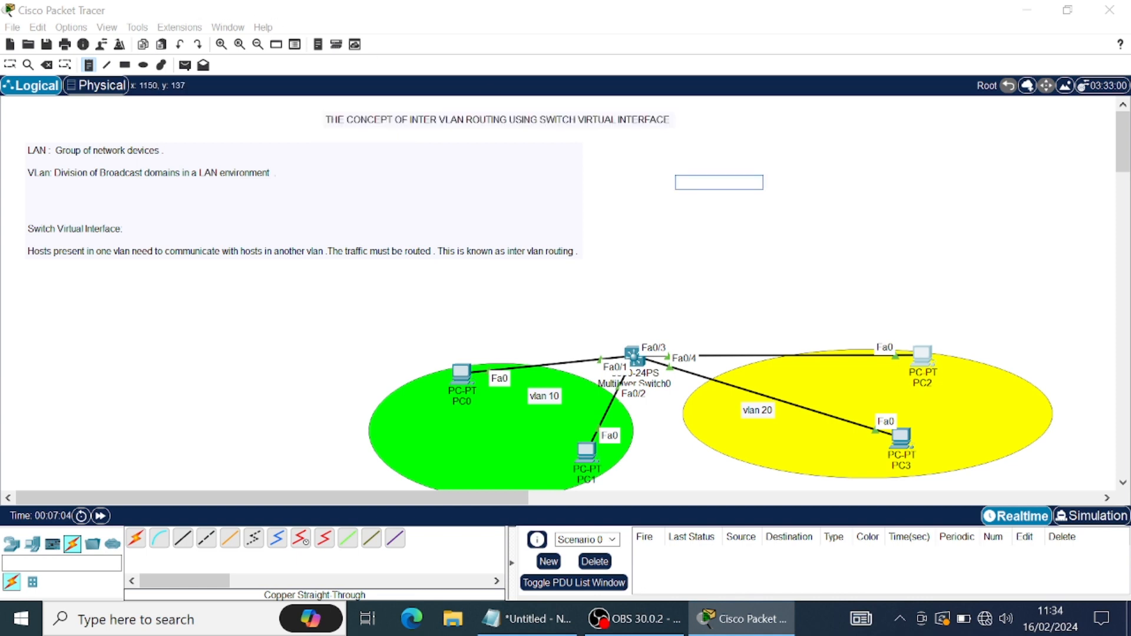
{"action": "left_click", "coordinate": [717, 135]}
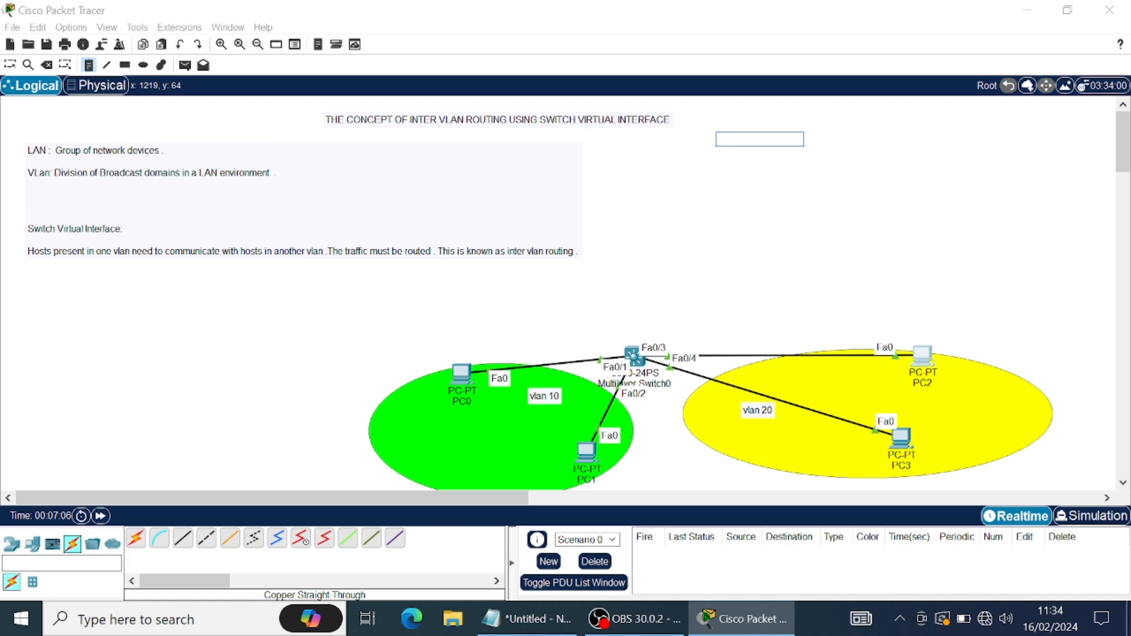
{"action": "key", "text": "Escape"}
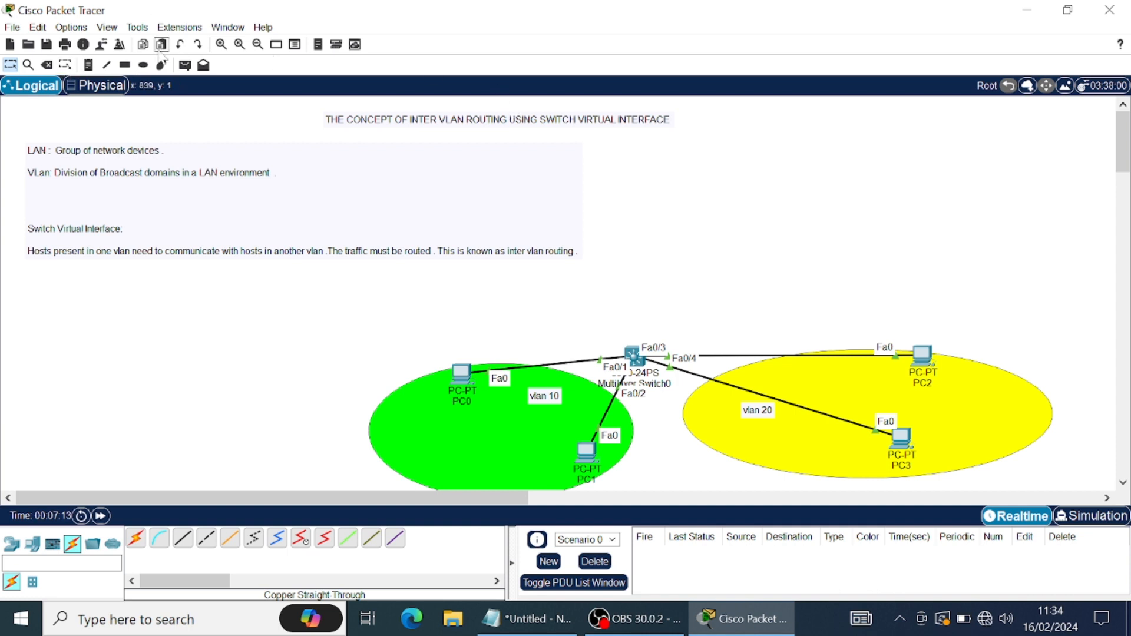
Draw a green-filled rectangle with a black outline around the title note.
{"action": "left_click", "coordinate": [125, 66]}
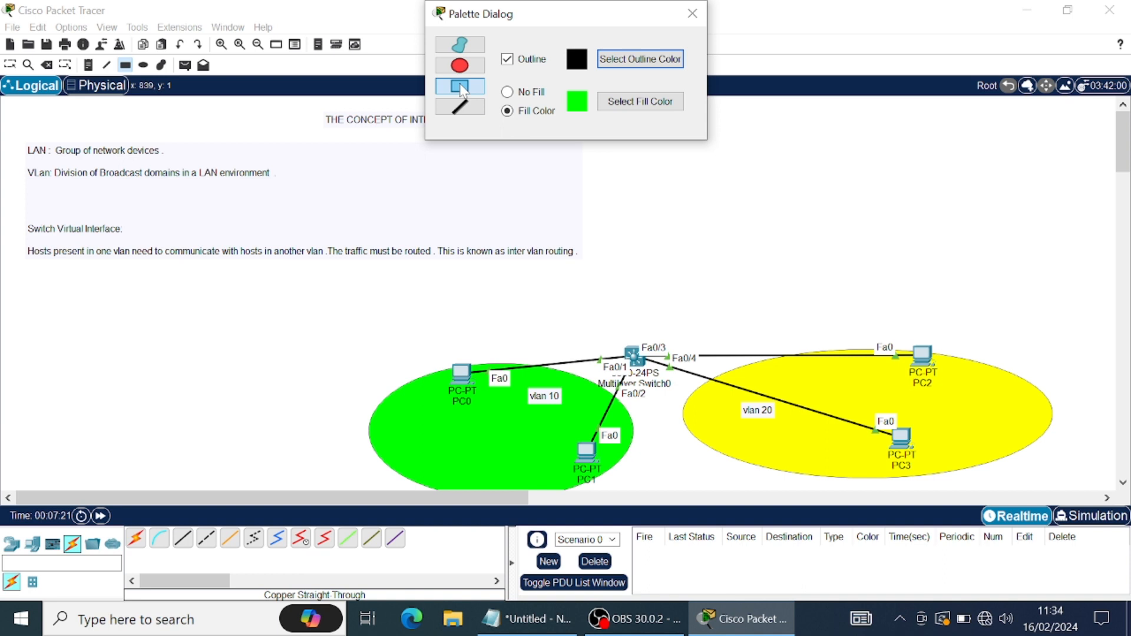
{"action": "left_click", "coordinate": [690, 14]}
{"action": "mouse_move", "coordinate": [320, 110]}
{"action": "left_mouse_down"}
{"action": "mouse_move", "coordinate": [334, 133]}
{"action": "mouse_move", "coordinate": [690, 132]}
{"action": "left_mouse_up"}
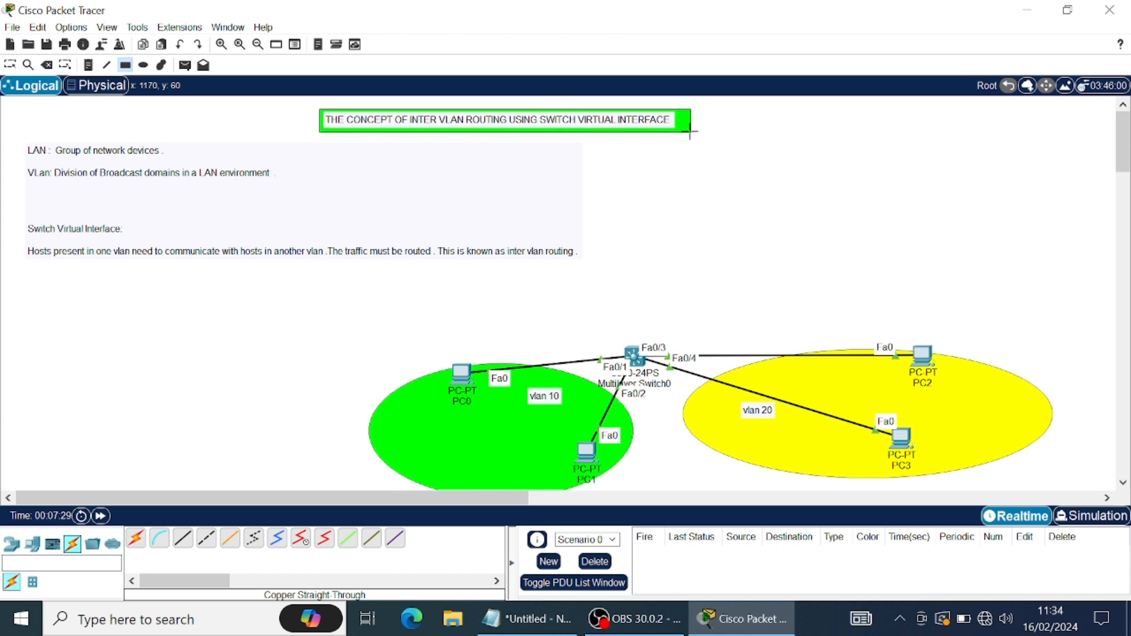
{"action": "left_click", "coordinate": [705, 176]}
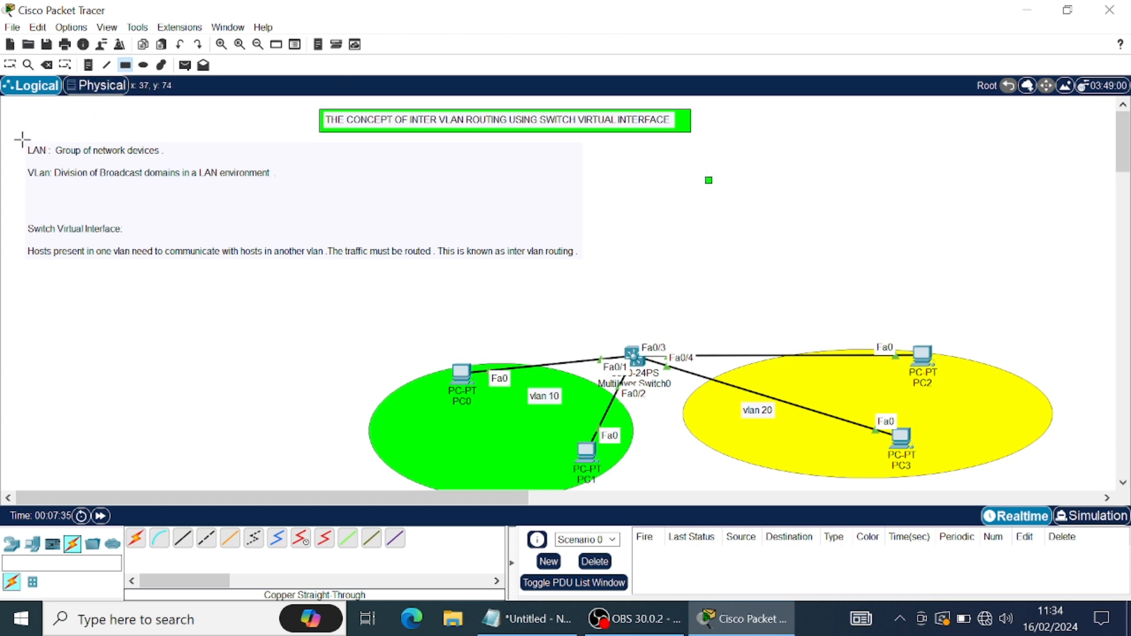
Frame the LAN, VLAN and switch virtual interface definitions with a rectangle filled in light green #55ff7f.
{"action": "left_click", "coordinate": [126, 65]}
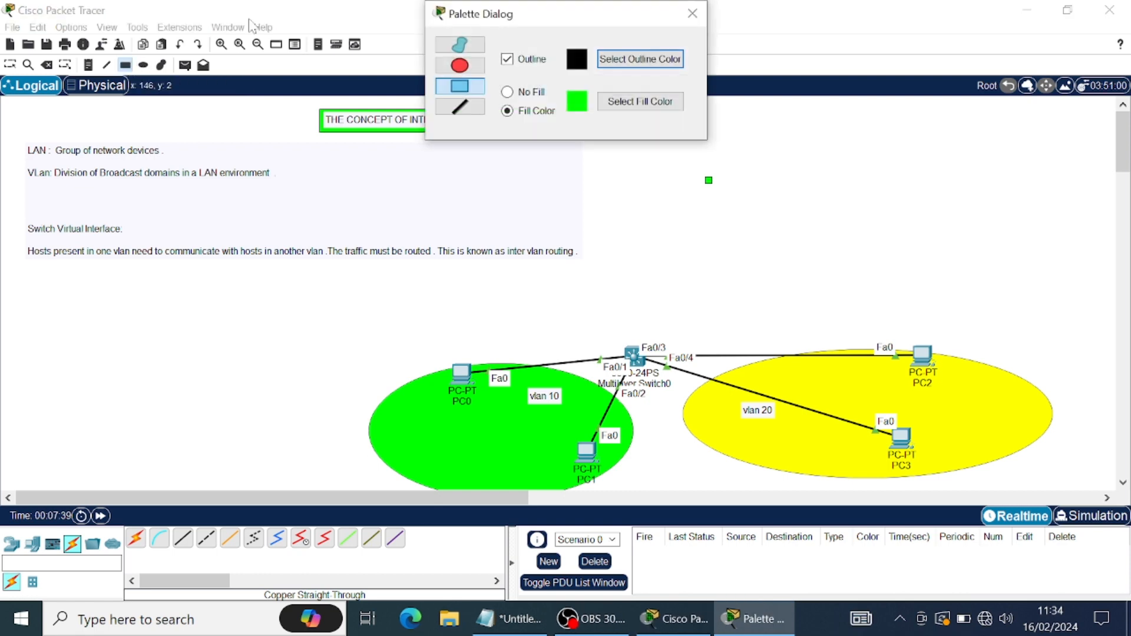
{"action": "left_click", "coordinate": [627, 110]}
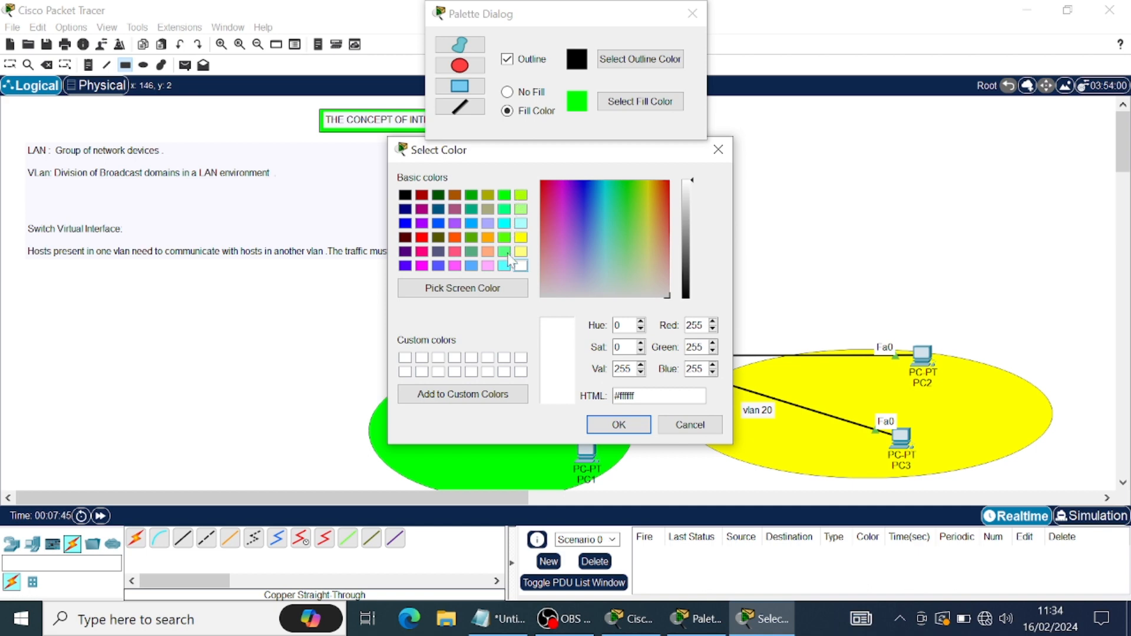
{"action": "left_click", "coordinate": [504, 252]}
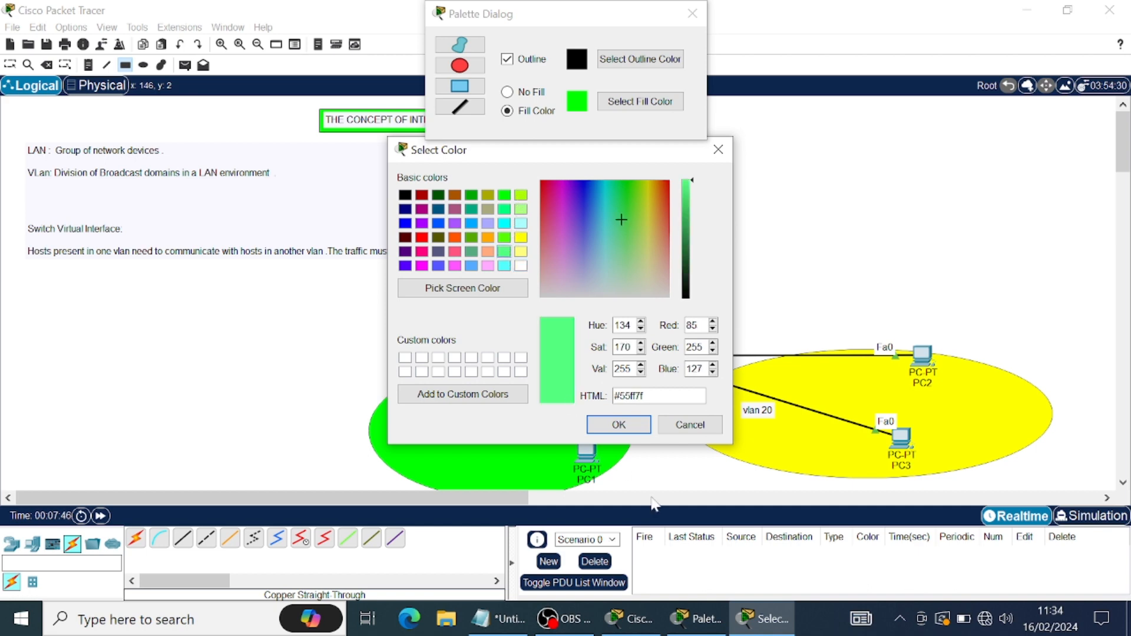
{"action": "left_click", "coordinate": [618, 423]}
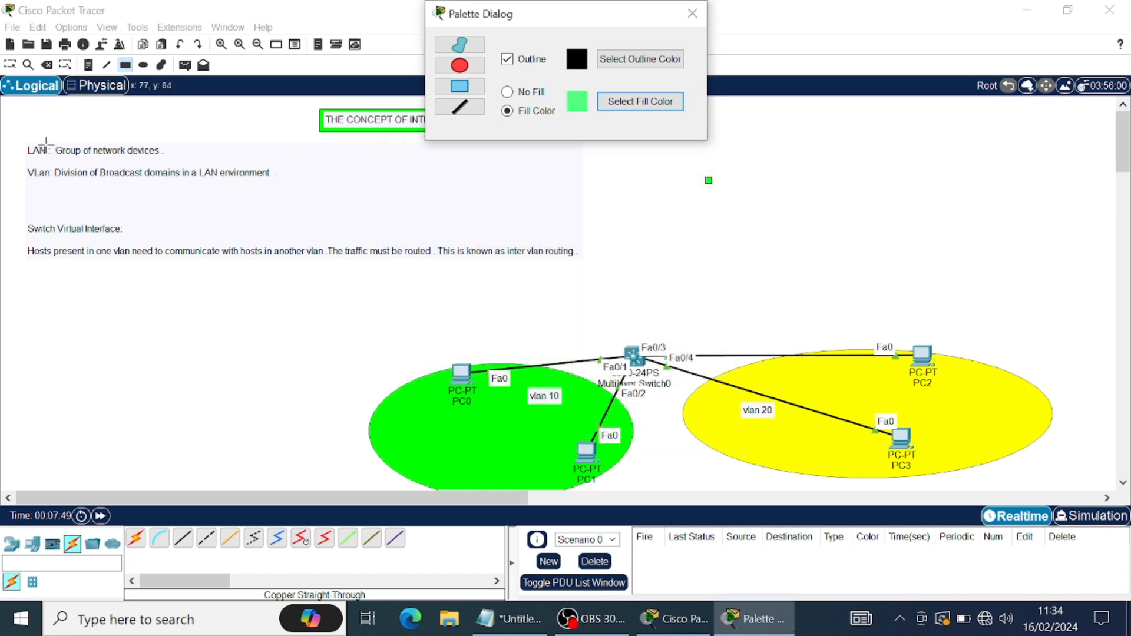
{"action": "mouse_move", "coordinate": [23, 141]}
{"action": "left_mouse_down"}
{"action": "mouse_move", "coordinate": [23, 220]}
{"action": "mouse_move", "coordinate": [277, 250]}
{"action": "mouse_move", "coordinate": [441, 288]}
{"action": "mouse_move", "coordinate": [585, 263]}
{"action": "left_mouse_up"}
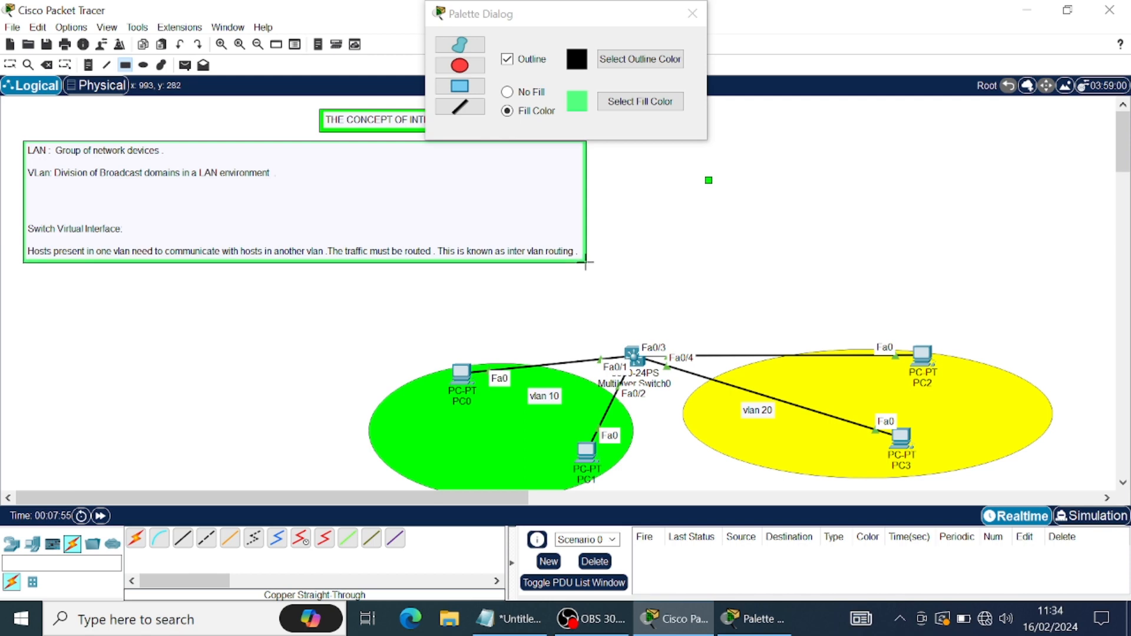
{"action": "left_click", "coordinate": [703, 9]}
{"action": "key", "text": "Escape"}
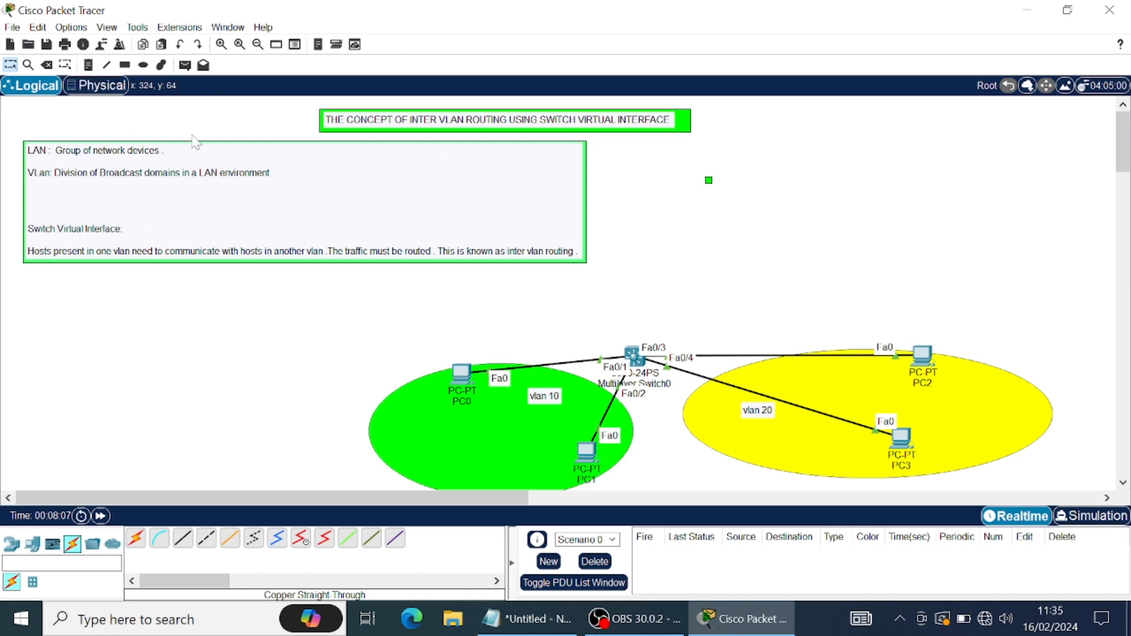
Label the VLAN 10 hosts with IP address notes: 192.168.2.3 beside PC0 and 192.168.2.4 beside PC1.
{"action": "left_click", "coordinate": [88, 65]}
{"action": "left_click", "coordinate": [383, 377]}
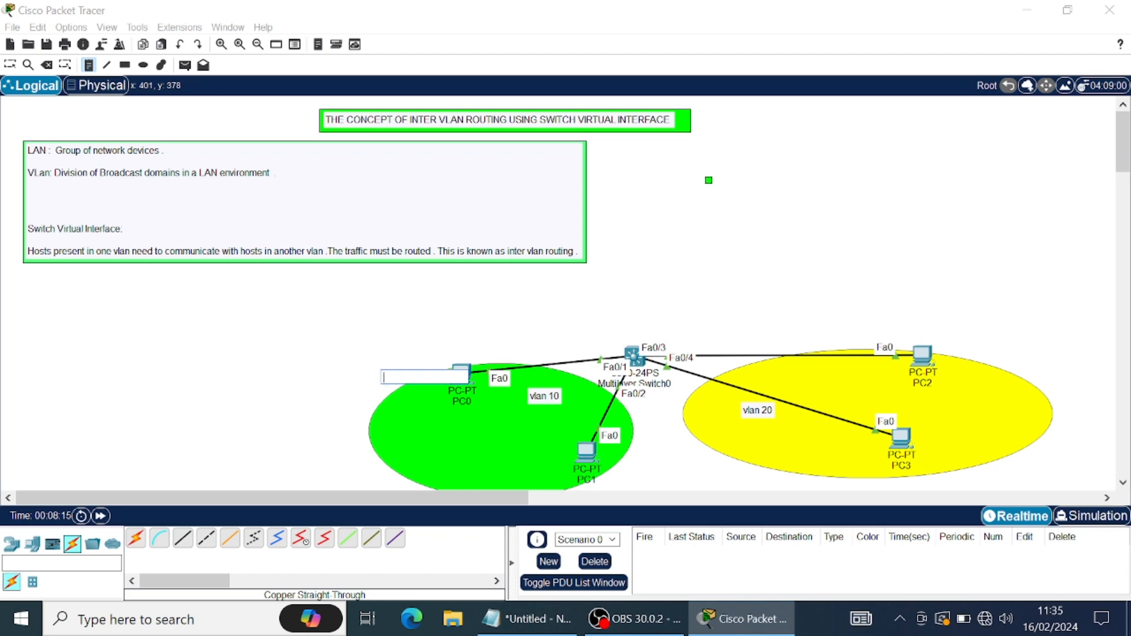
{"action": "type", "text": "192.168.2"}
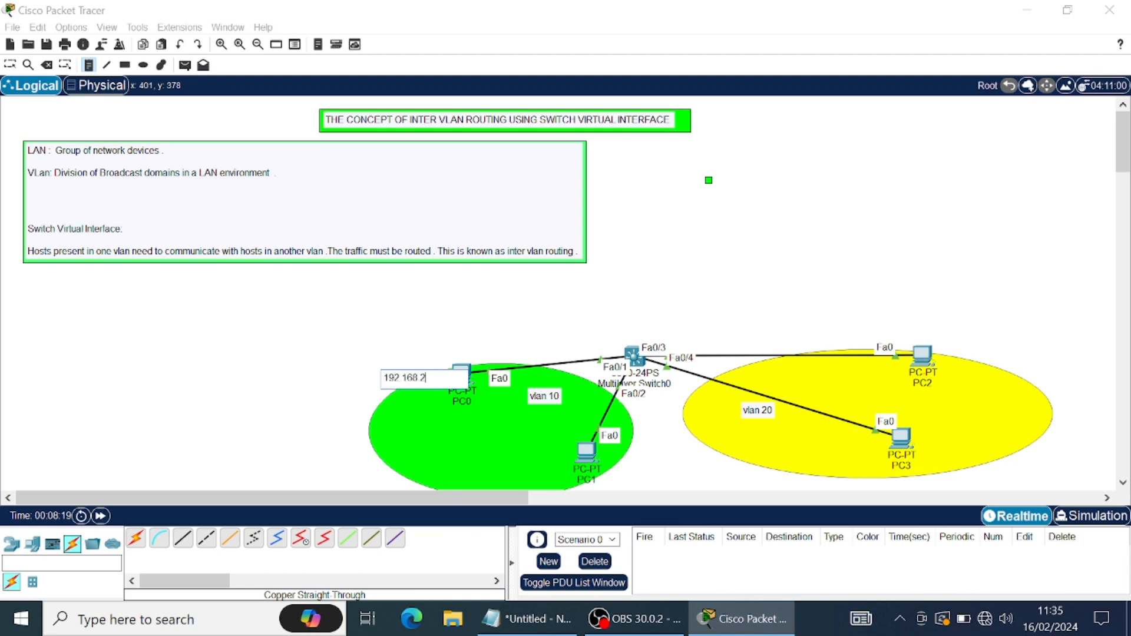
{"action": "type", "text": ".3"}
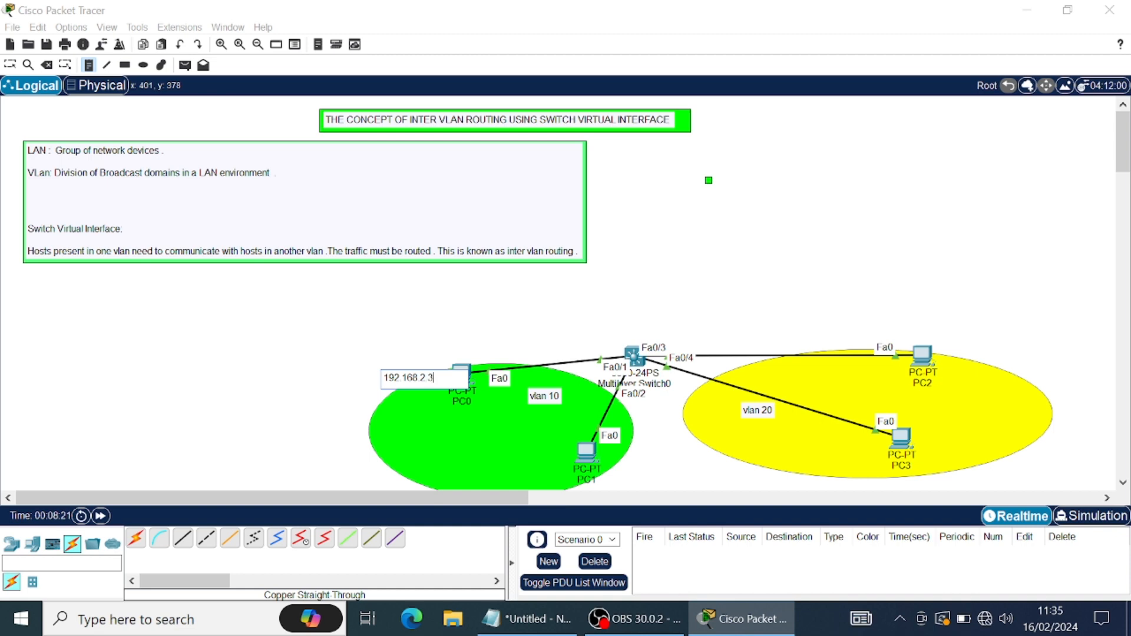
{"action": "left_click", "coordinate": [236, 318]}
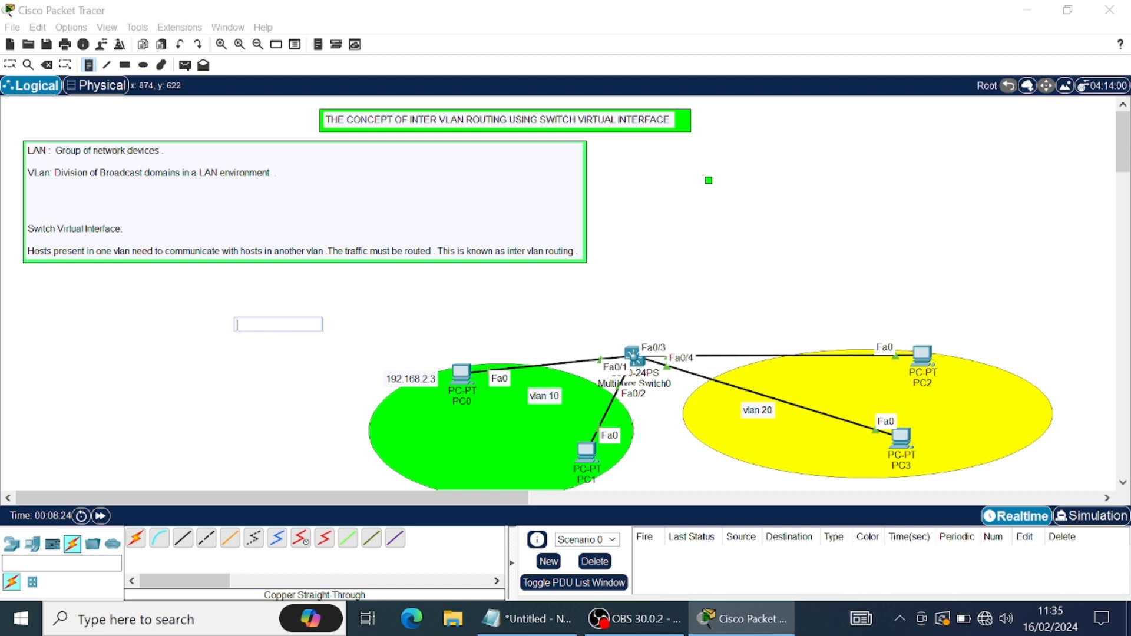
{"action": "left_click", "coordinate": [499, 456]}
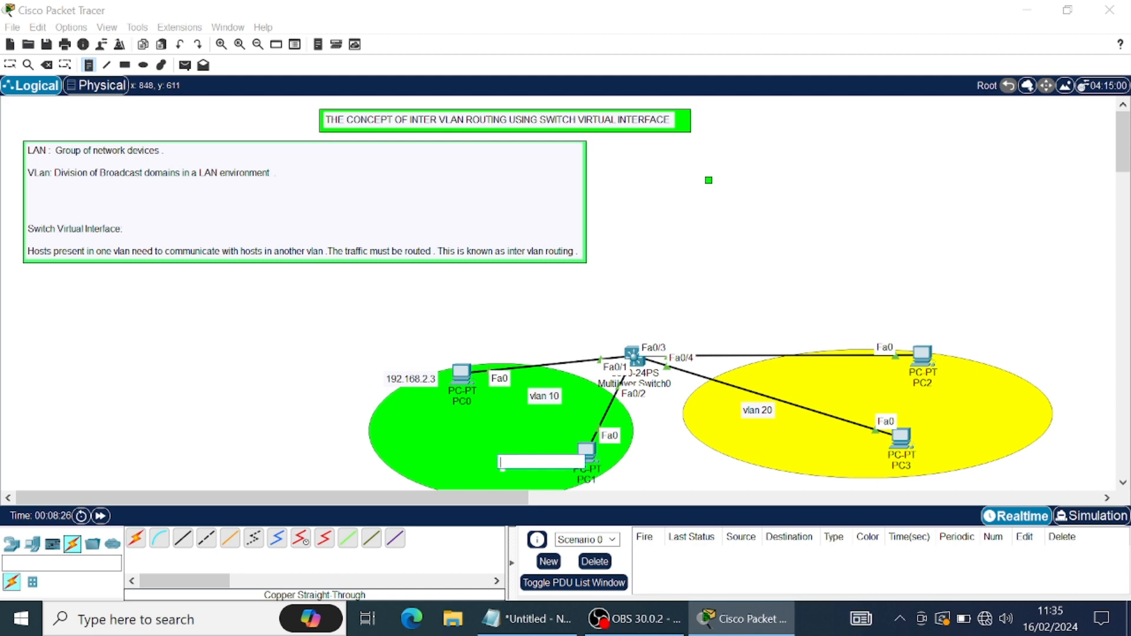
{"action": "type", "text": "192.168.2.4"}
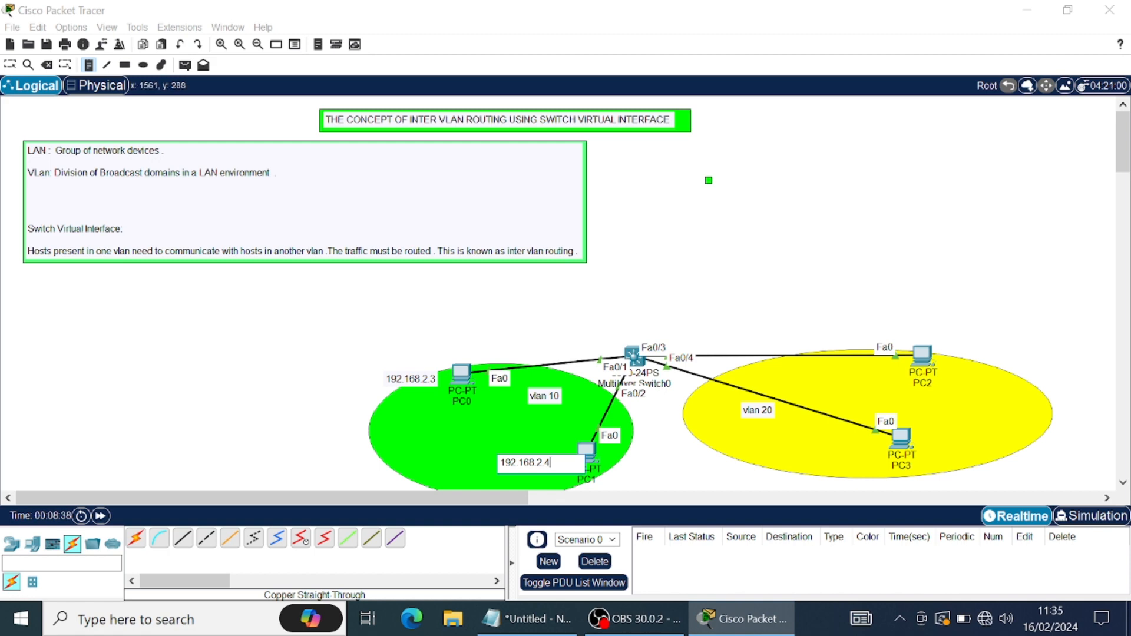
Label the VLAN 20 hosts with IP address notes: 192.168.2.66 beside PC2 and 192.168.2.67 beside PC3.
{"action": "left_click", "coordinate": [959, 357]}
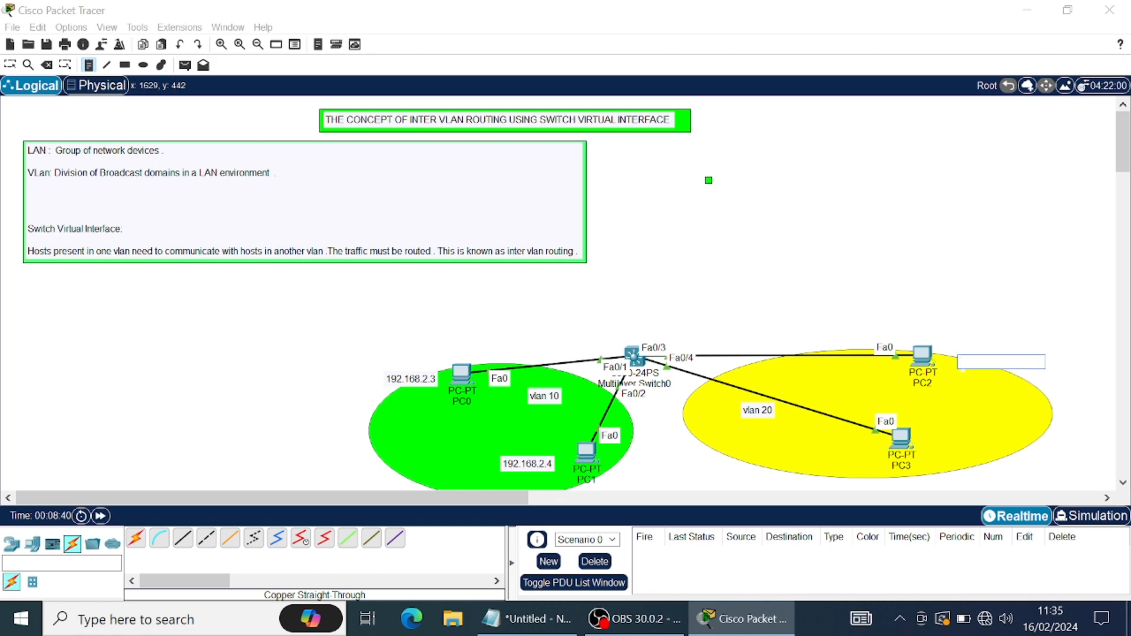
{"action": "type", "text": "192.1"}
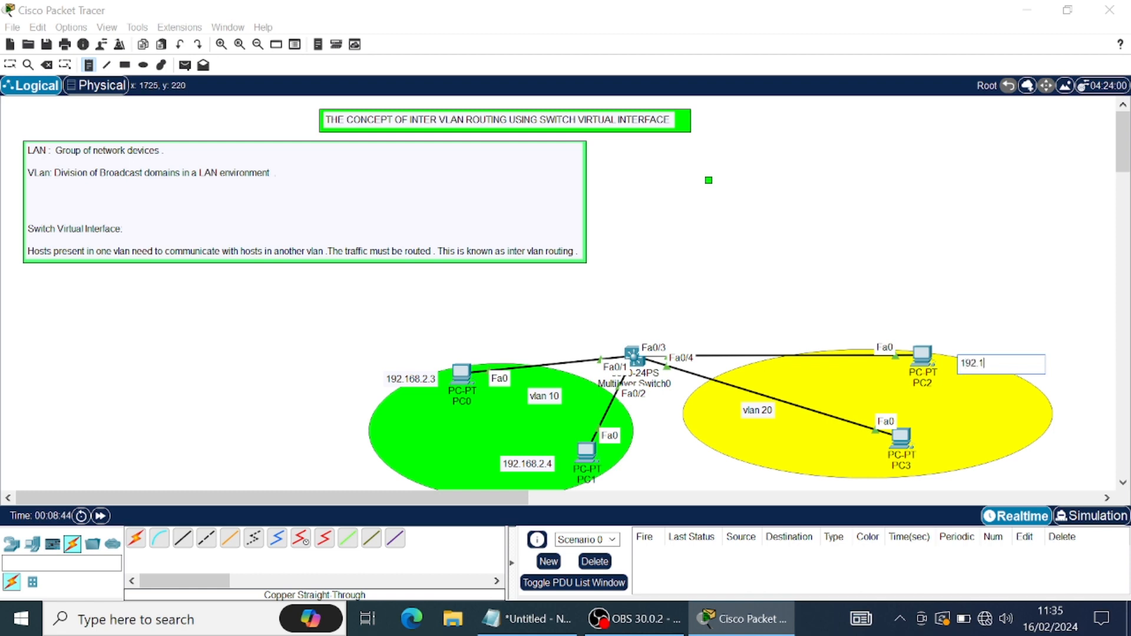
{"action": "type", "text": "68.2."}
{"action": "type", "text": "66"}
{"action": "left_click", "coordinate": [949, 447]}
{"action": "type", "text": "192.168.2"}
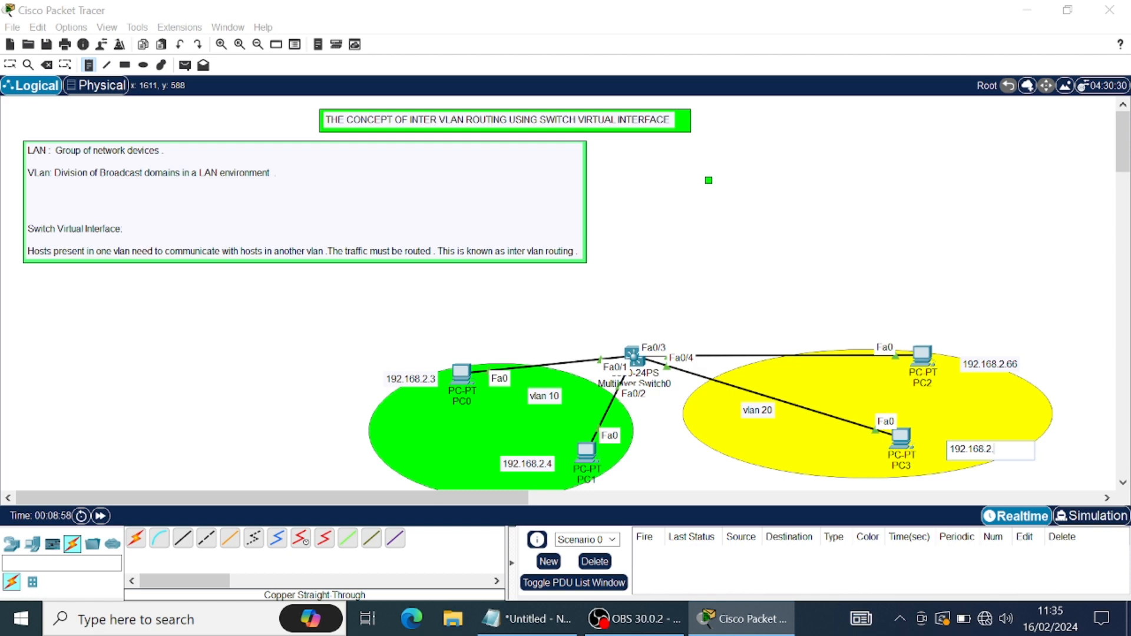
{"action": "type", "text": ".67"}
{"action": "left_click", "coordinate": [736, 219]}
{"action": "key", "text": "Escape"}
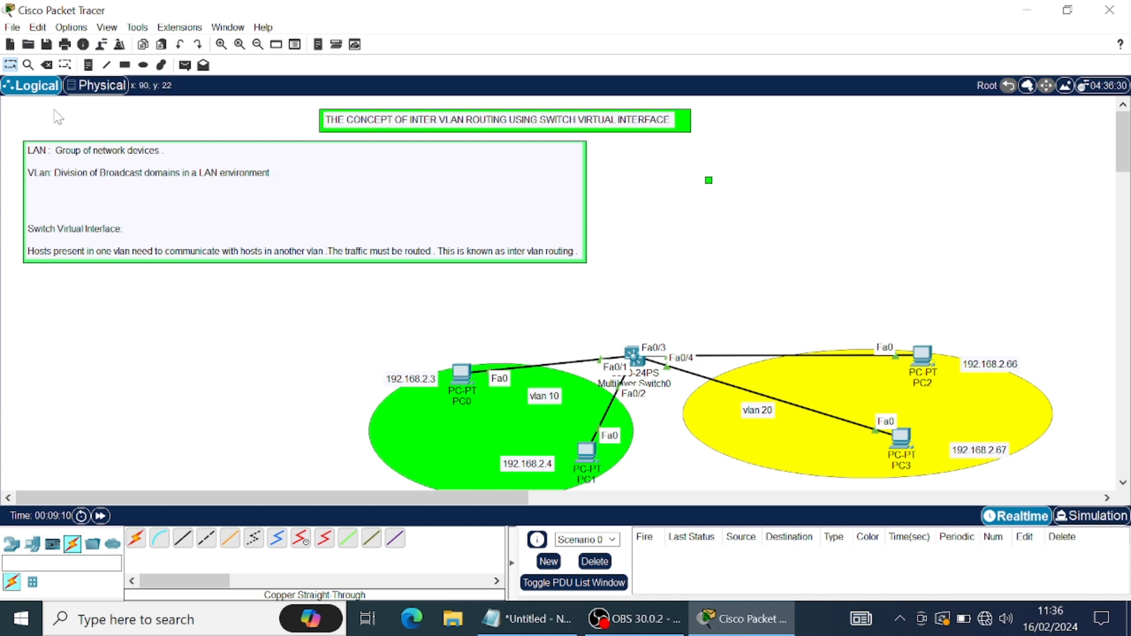
Start a note below the definitions reading "we are using following 2 networks" with 192.168.2.0/26 listed beneath it.
{"action": "left_click", "coordinate": [86, 68]}
{"action": "left_click", "coordinate": [7, 291]}
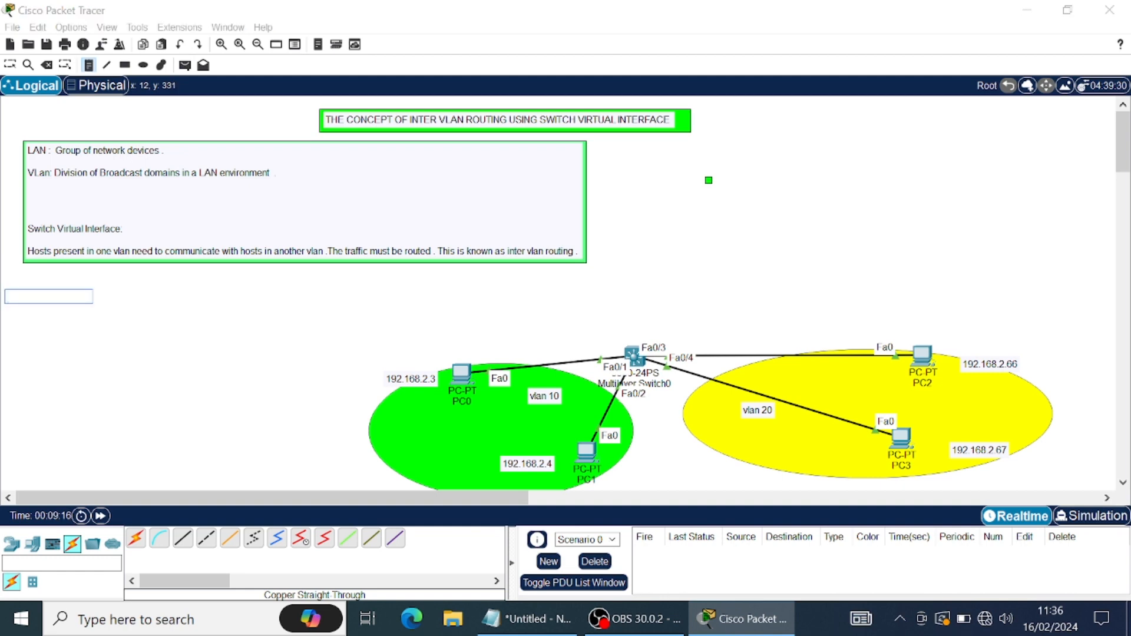
{"action": "type", "text": "we are using followi"}
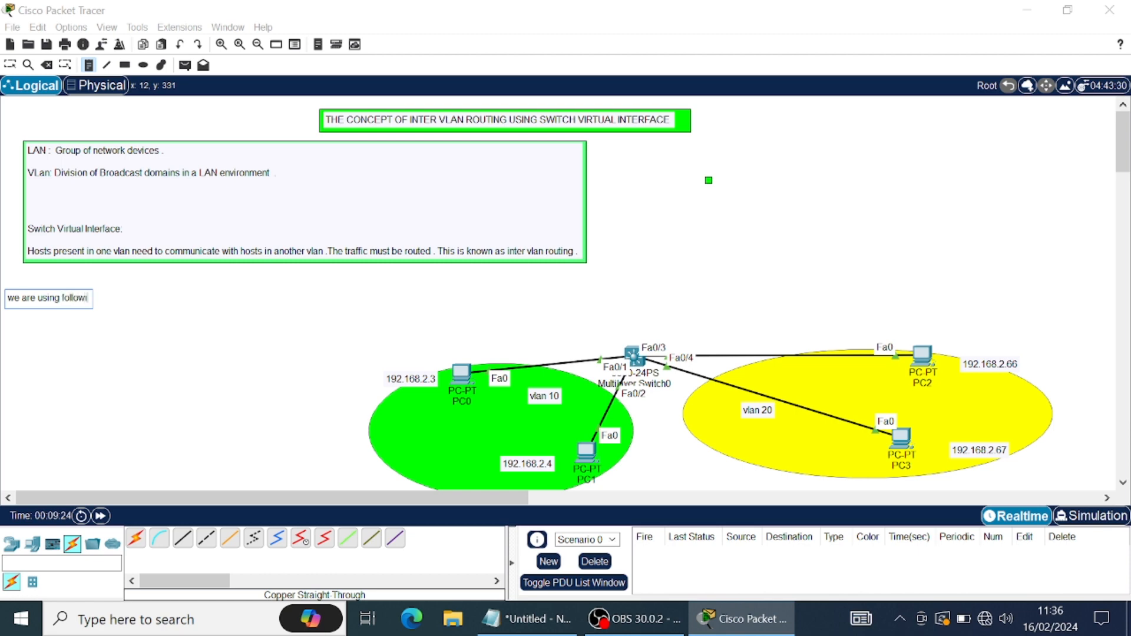
{"action": "type", "text": "ng 2 "}
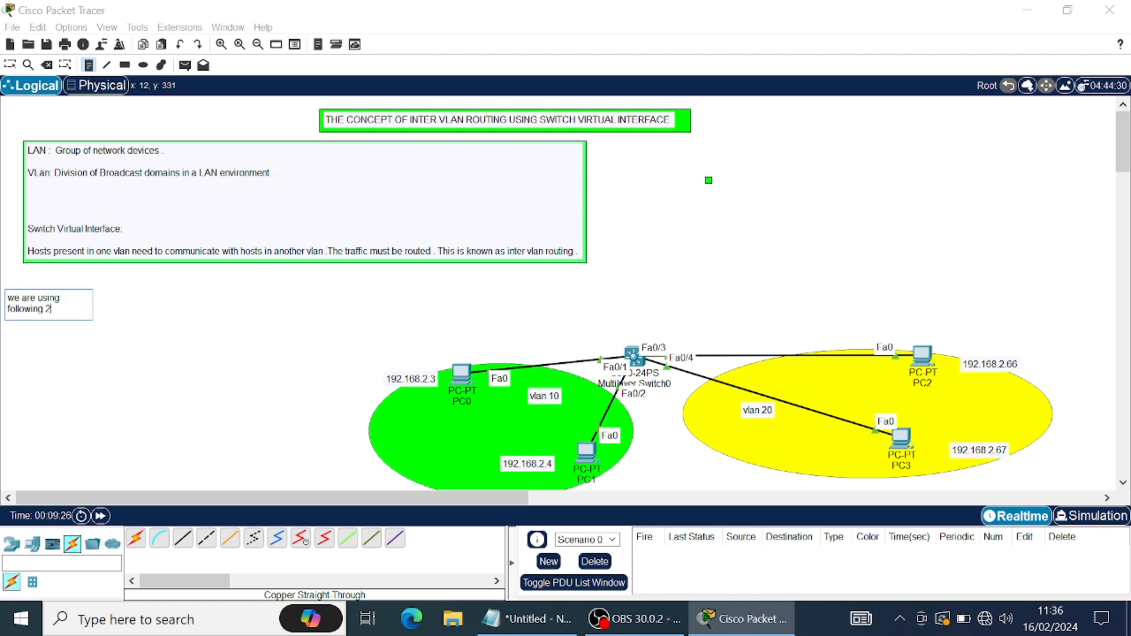
{"action": "type", "text": "networks"}
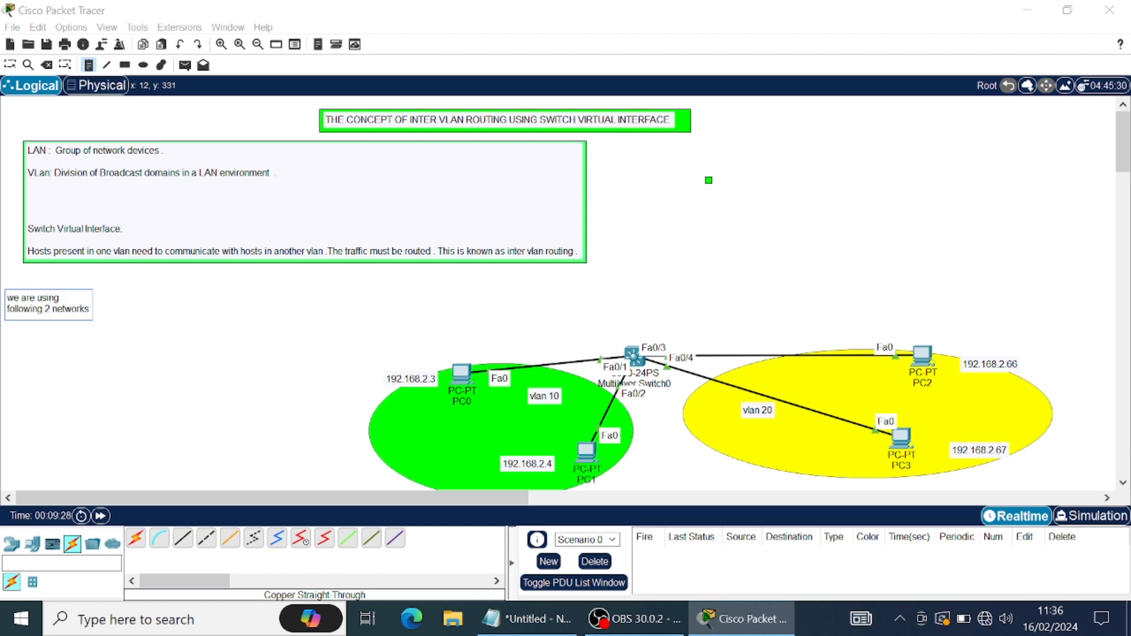
{"action": "key", "text": "Return"}
{"action": "key", "text": "Return"}
{"action": "type", "text": "1"}
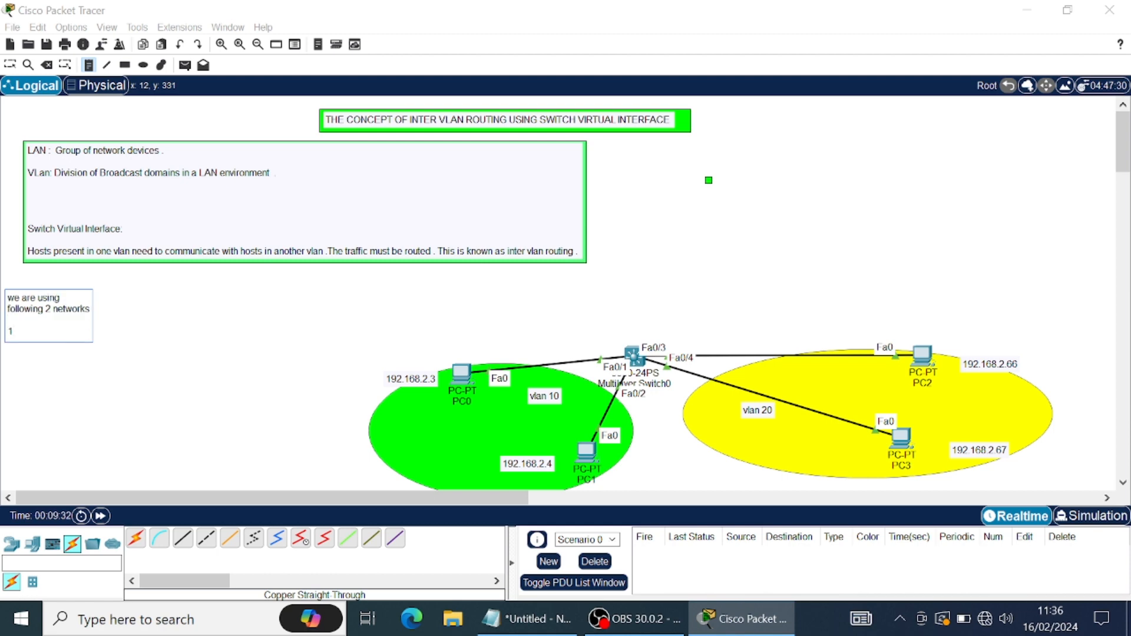
{"action": "type", "text": "92.168.2.0/26"}
{"action": "key", "text": "Return"}
{"action": "key", "text": "Return"}
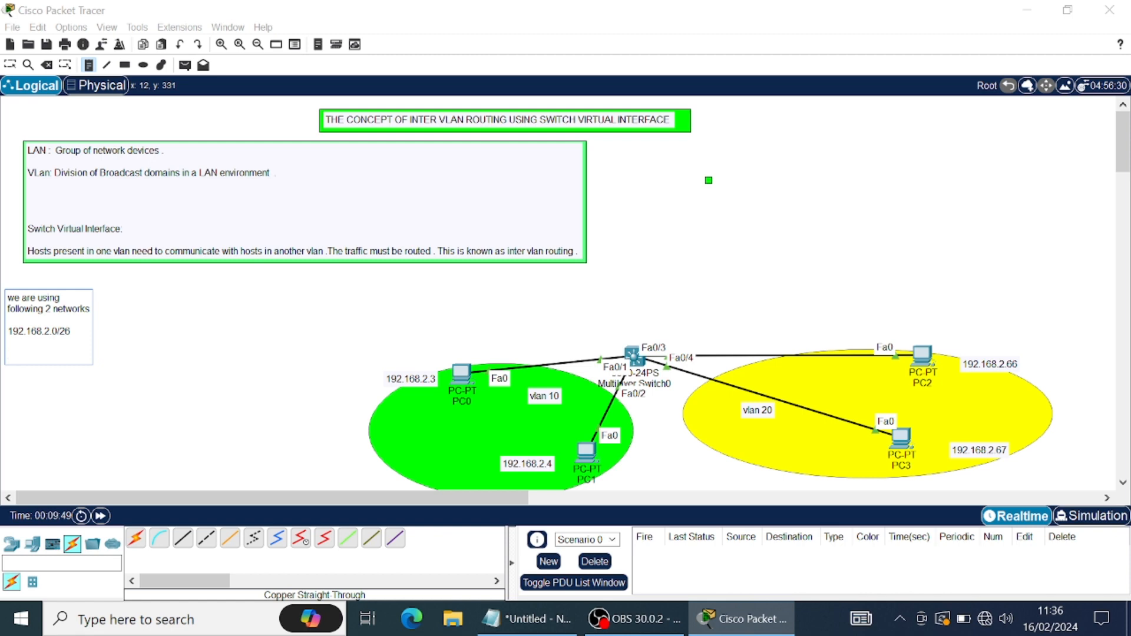
Add 192.168.2.64 as the second network in the note and finish the note.
{"action": "key", "text": "Return"}
{"action": "type", "text": "192.168.2."}
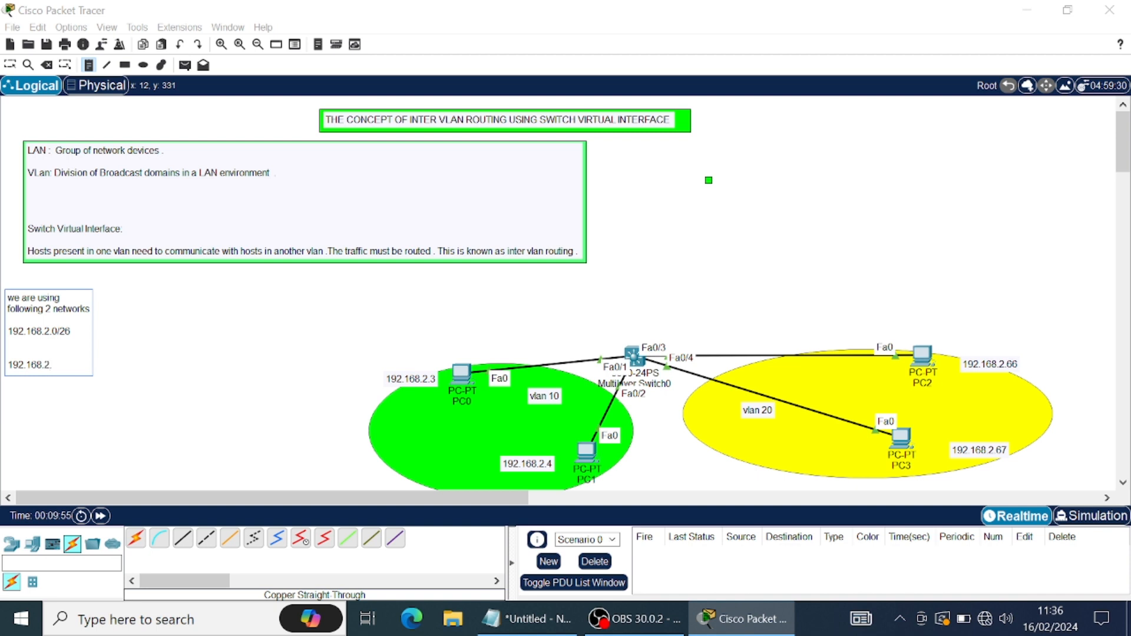
{"action": "type", "text": "64"}
{"action": "left_click", "coordinate": [165, 361]}
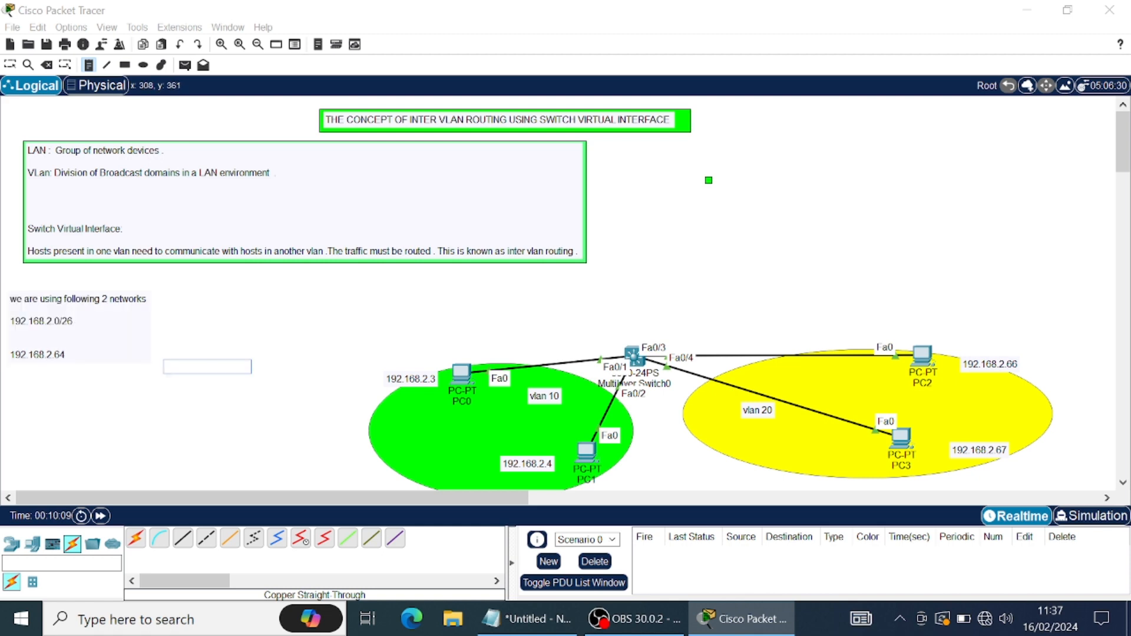
{"action": "left_click", "coordinate": [121, 332]}
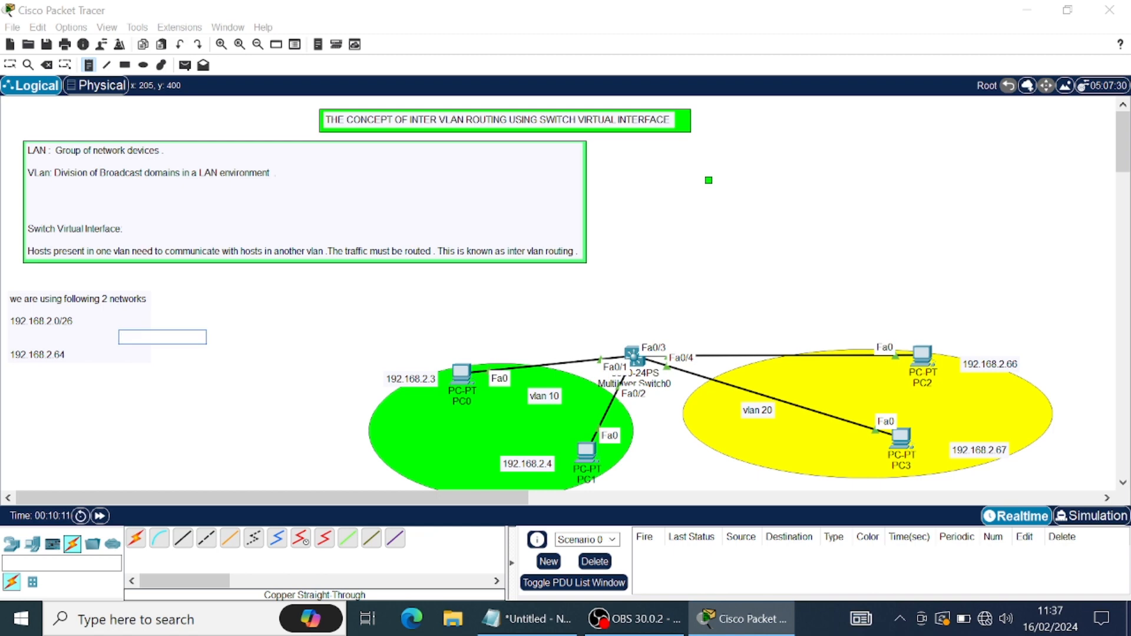
Frame the two-networks note with a rectangle filled in blue #4a92ff and close the drawing palette.
{"action": "key", "text": "Escape"}
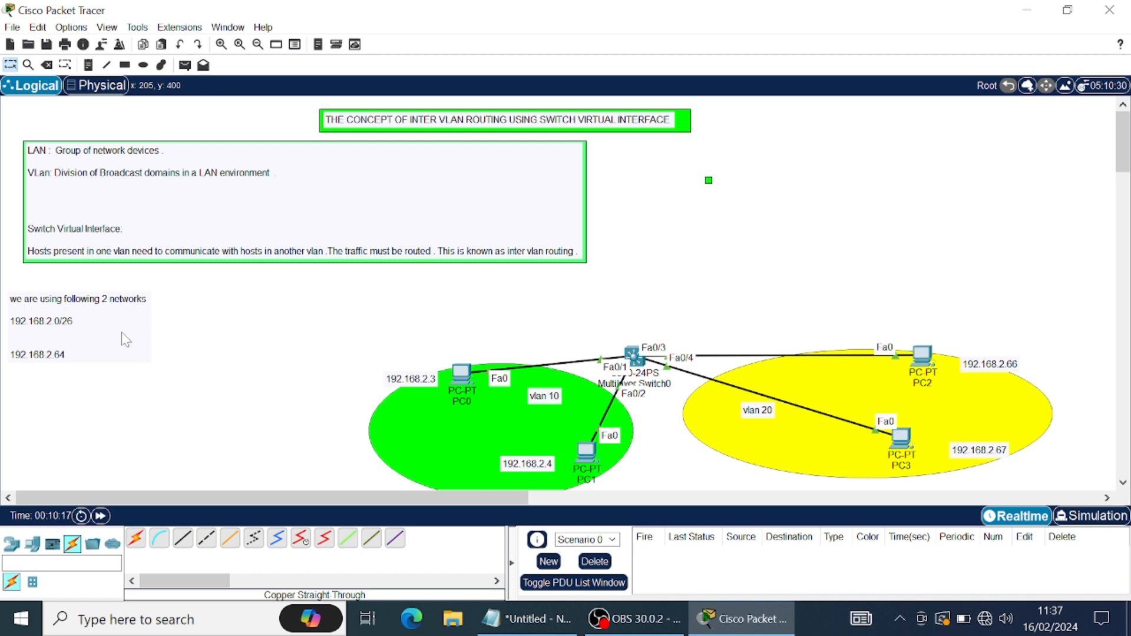
{"action": "left_click", "coordinate": [125, 64]}
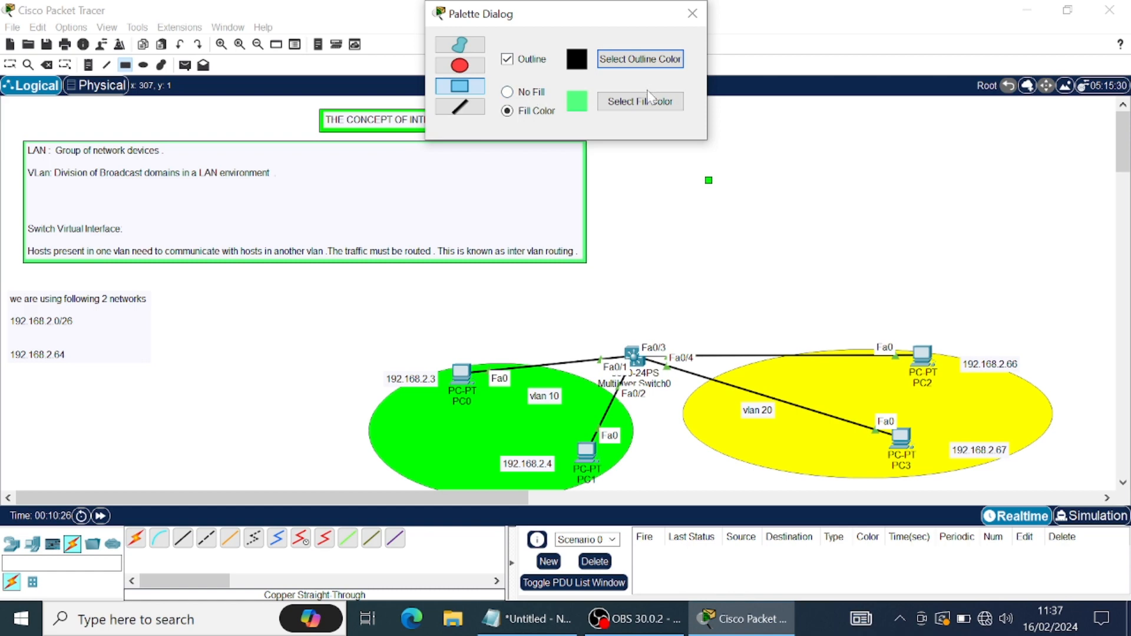
{"action": "left_click", "coordinate": [646, 105]}
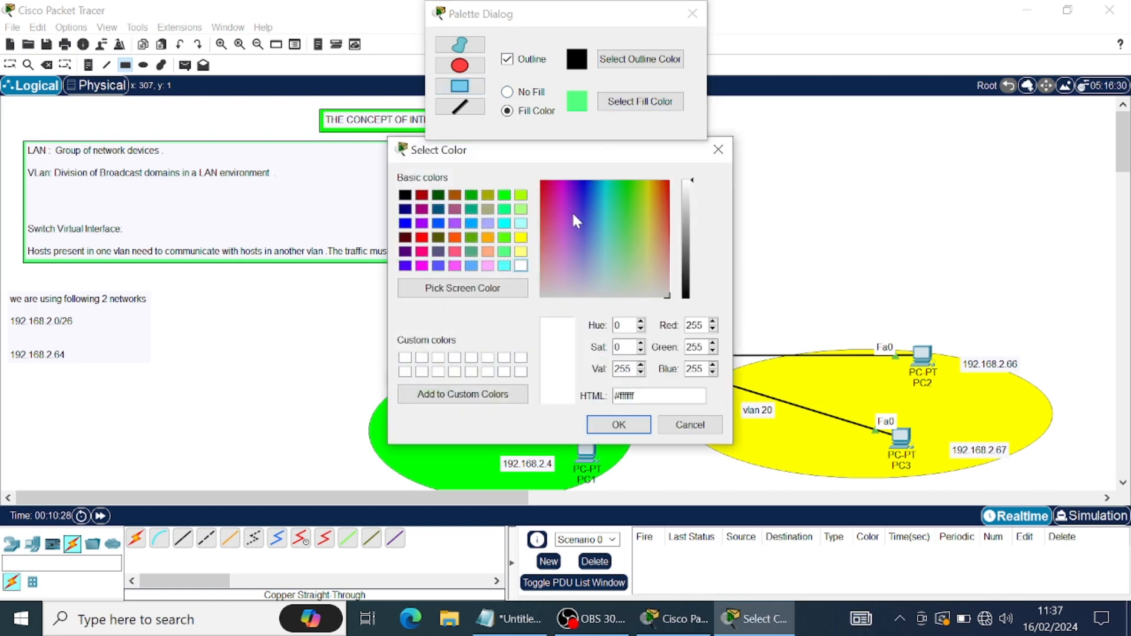
{"action": "left_click", "coordinate": [592, 214]}
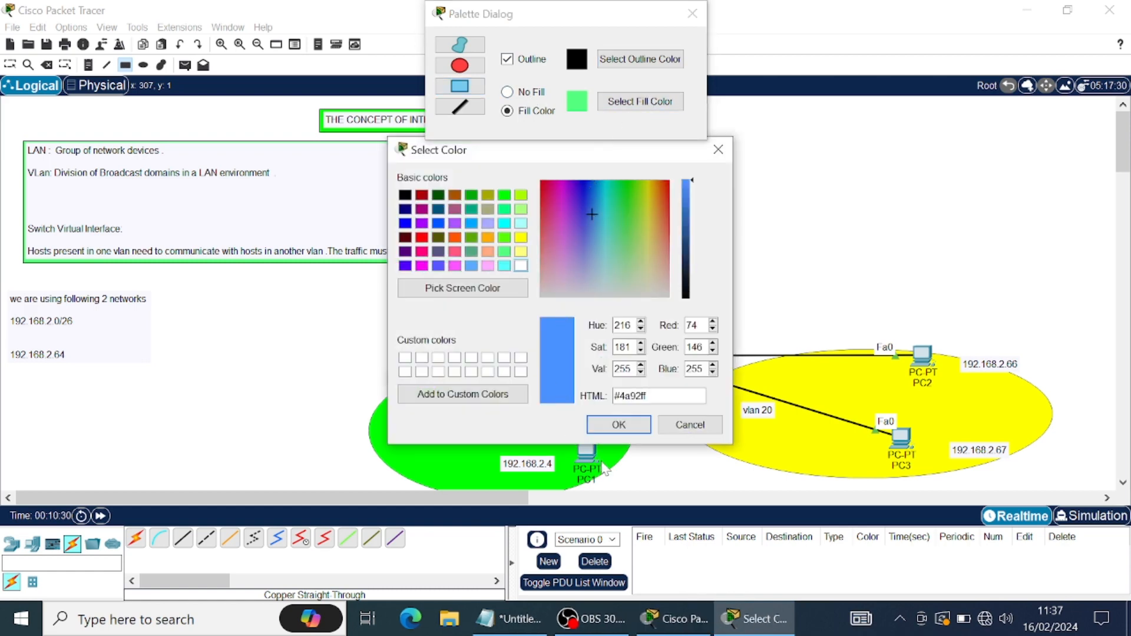
{"action": "left_click", "coordinate": [627, 436]}
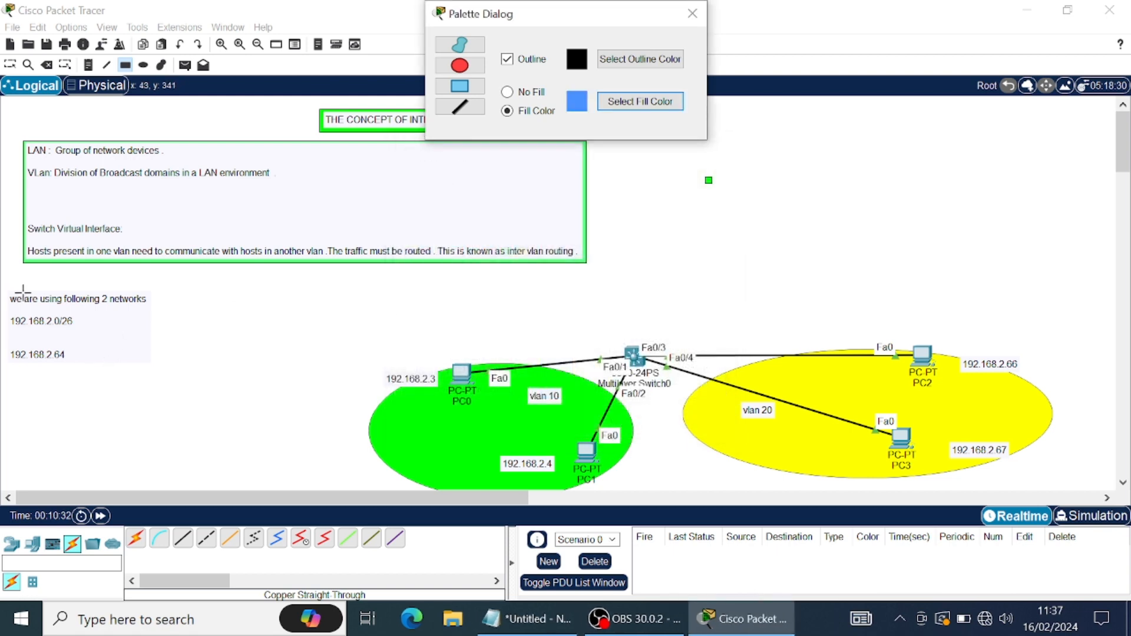
{"action": "left_click_drag", "start_coordinate": [7, 290], "coordinate": [155, 373]}
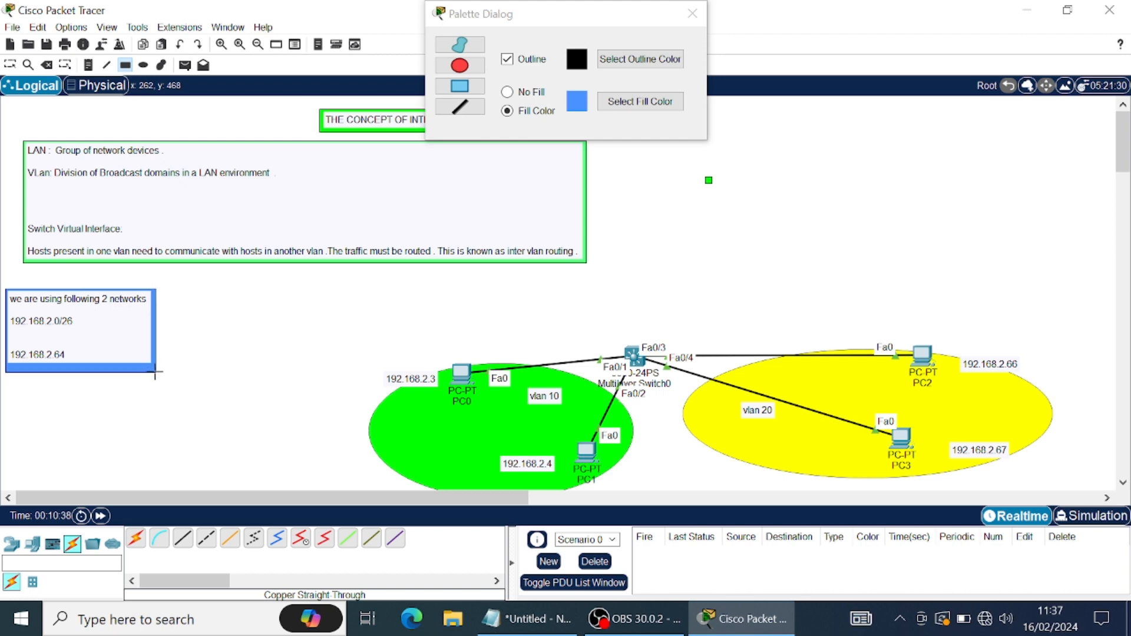
{"action": "left_click", "coordinate": [693, 16]}
{"action": "key", "text": "Escape"}
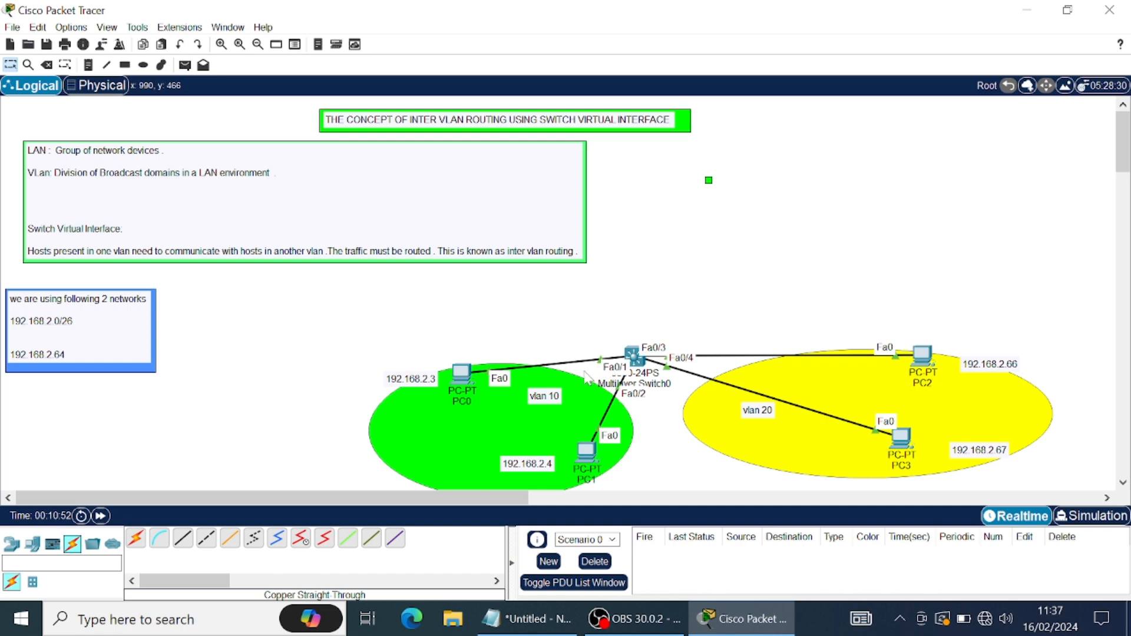
Open the multilayer switch's command line and answer n to the initial configuration dialog.
{"action": "left_click", "coordinate": [634, 357]}
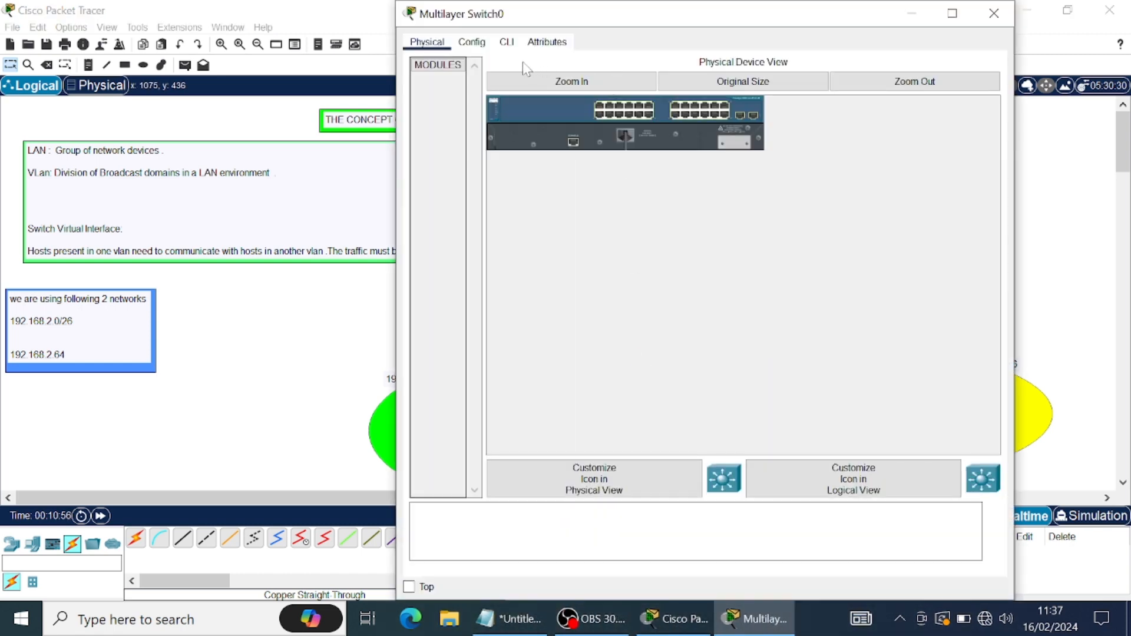
{"action": "left_click", "coordinate": [506, 42]}
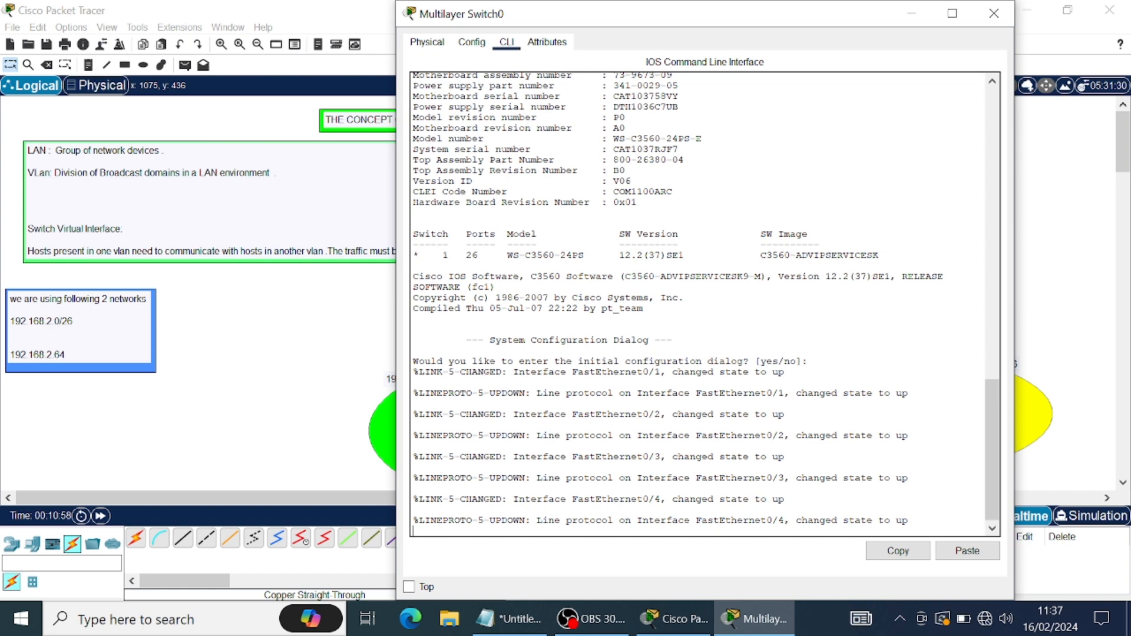
{"action": "key", "text": "Return"}
{"action": "key", "text": "Return"}
{"action": "key", "text": "Return"}
{"action": "key", "text": "Return"}
{"action": "key", "text": "Return"}
{"action": "key", "text": "Return"}
{"action": "key", "text": "Return"}
{"action": "key", "text": "Return"}
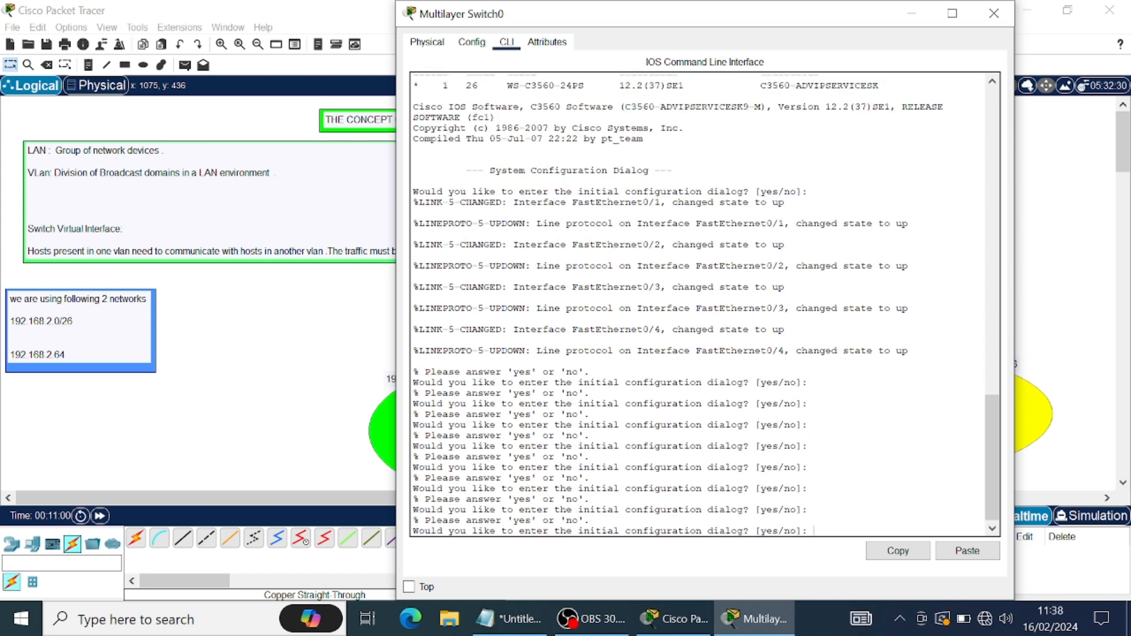
{"action": "type", "text": "n"}
{"action": "key", "text": "Return"}
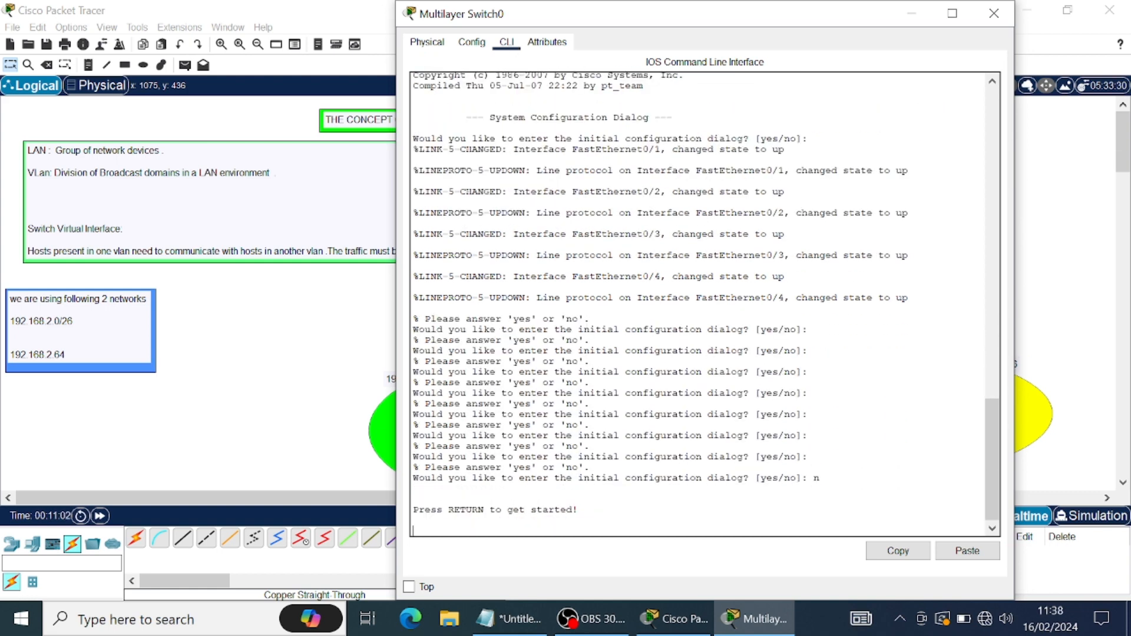
Start the switch console session and enter privileged EXEC mode with the en command.
{"action": "key", "text": "Return"}
{"action": "key", "text": "Return"}
{"action": "key", "text": "Return"}
{"action": "key", "text": "Return"}
{"action": "type", "text": "en"}
{"action": "key", "text": "Return"}
{"action": "key", "text": "Return"}
{"action": "key", "text": "Return"}
{"action": "key", "text": "Return"}
{"action": "key", "text": "Return"}
{"action": "key", "text": "Return"}
{"action": "key", "text": "Return"}
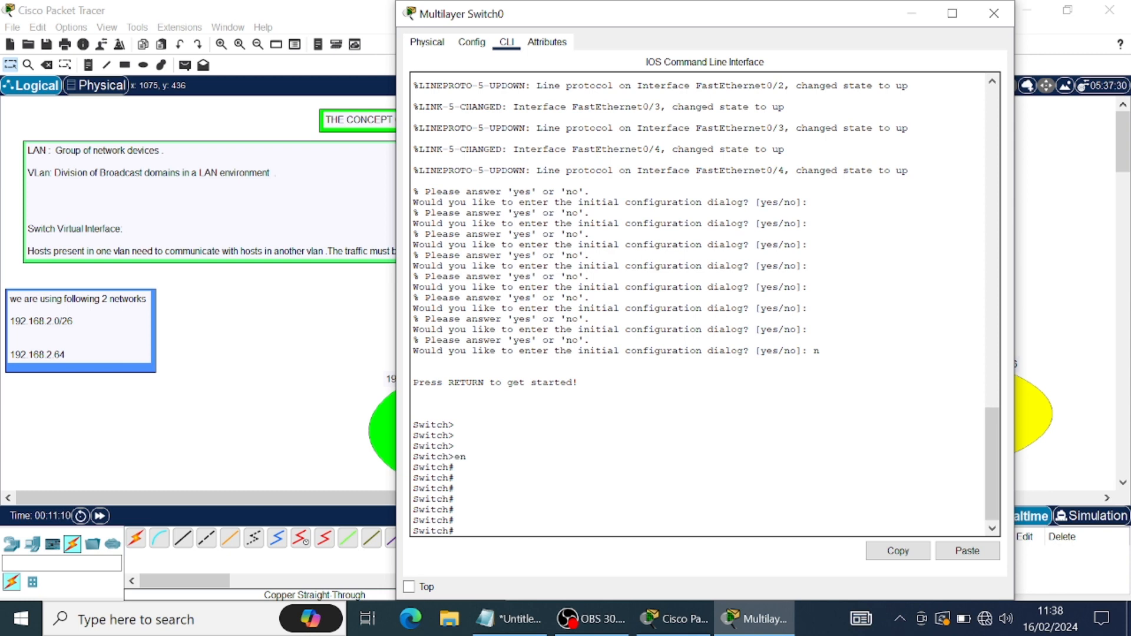
Enter global configuration mode with configure t and open interface fastEthernet 0/1 for configuration.
{"action": "type", "text": "nt"}
{"action": "key", "text": "BackSpace"}
{"action": "key", "text": "BackSpace"}
{"action": "key", "text": "BackSpace"}
{"action": "type", "text": "confi"}
{"action": "key", "text": "Tab"}
{"action": "type", "text": "t"}
{"action": "key", "text": "Return"}
{"action": "type", "text": "int"}
{"action": "key", "text": "Tab"}
{"action": "type", "text": "fas"}
{"action": "key", "text": "Tab"}
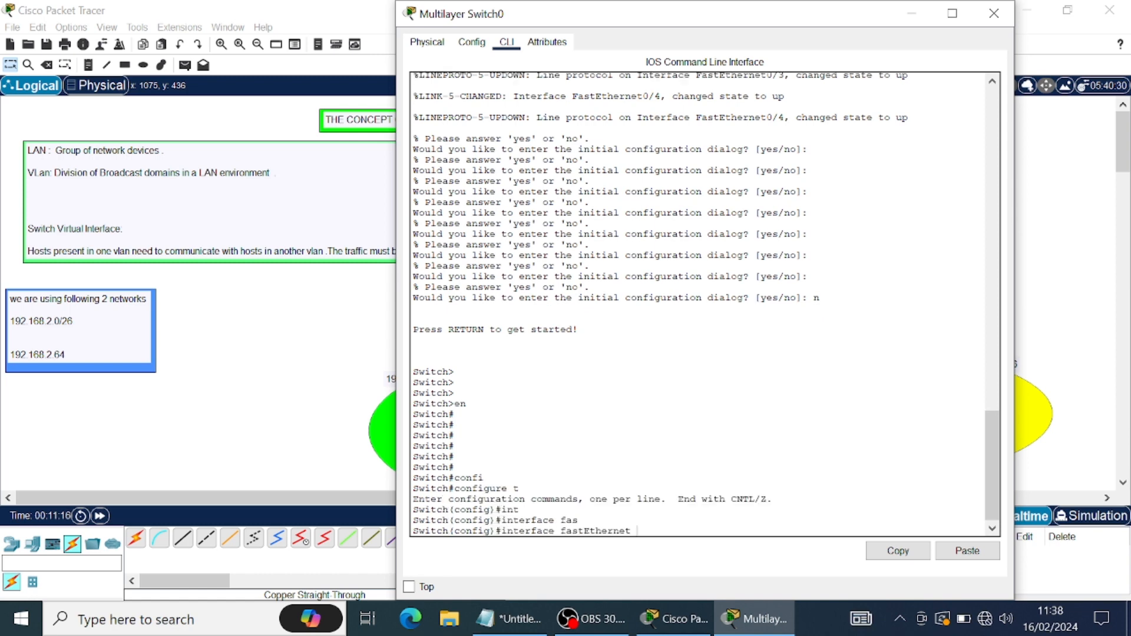
{"action": "type", "text": "0/1"}
{"action": "key", "text": "Return"}
Assign interface fastEthernet 0/1 to VLAN 10 with the command switchport access vlan 10.
{"action": "type", "text": "sw"}
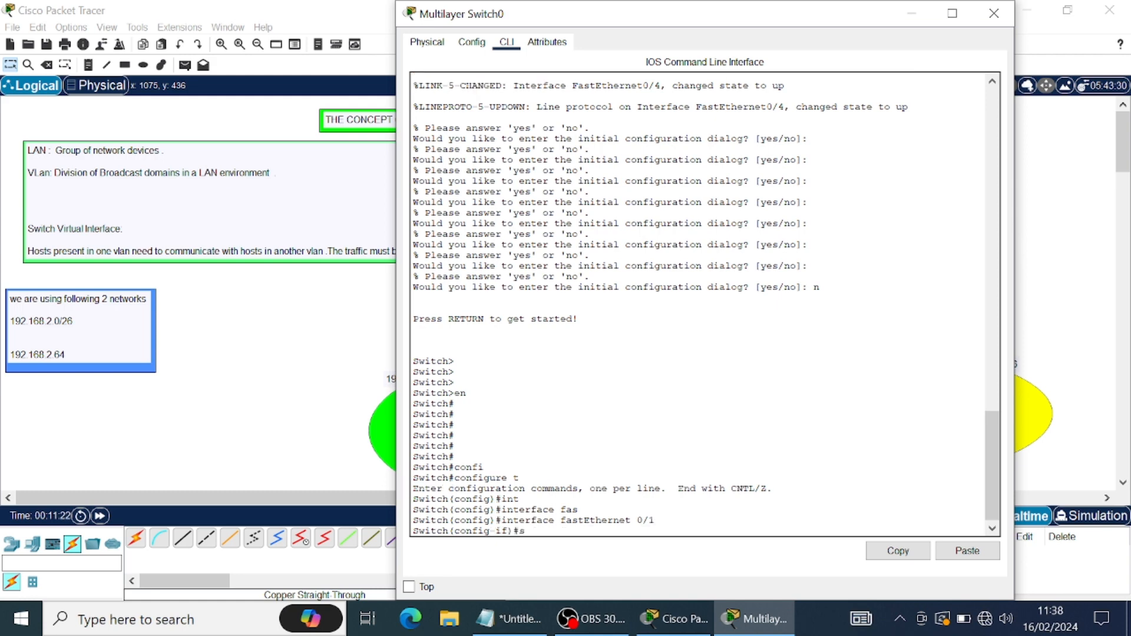
{"action": "key", "text": "Tab"}
{"action": "type", "text": "acc"}
{"action": "key", "text": "Tab"}
{"action": "type", "text": "vlan"}
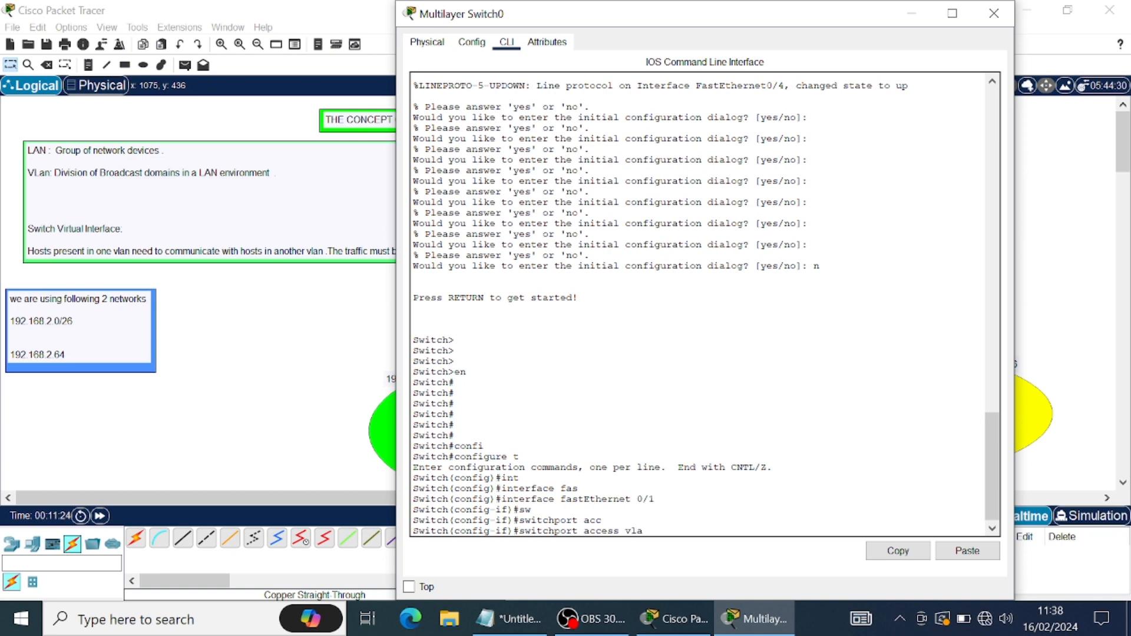
{"action": "key", "text": "Tab"}
{"action": "type", "text": "10"}
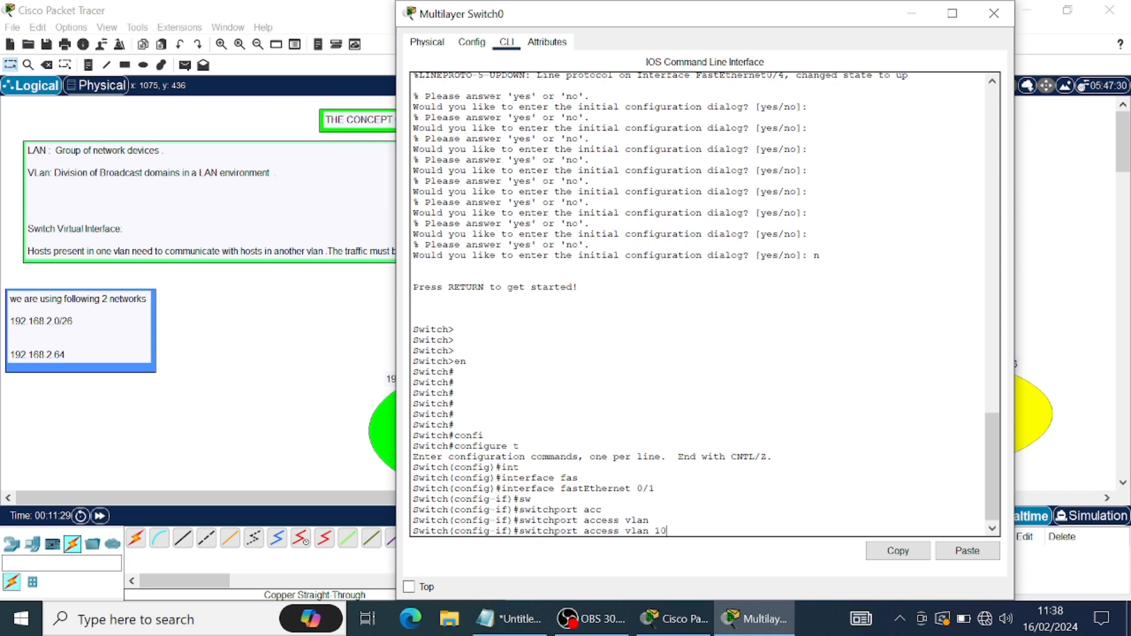
{"action": "key", "text": "Return"}
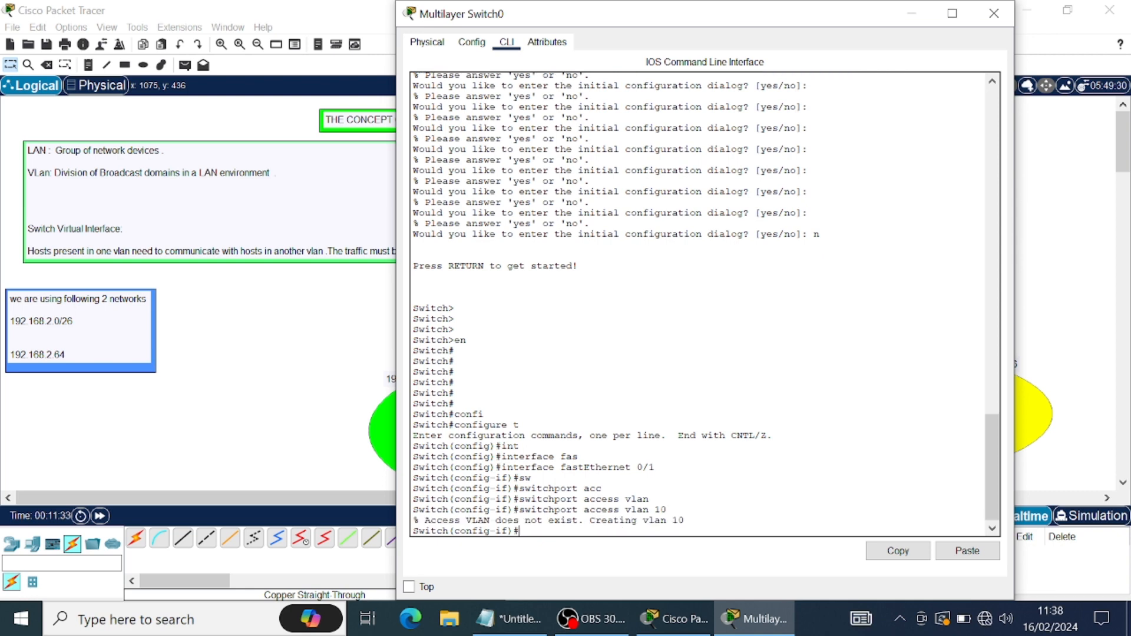
Exit the fastEthernet 0/1 interface configuration back to global configuration mode.
{"action": "key", "text": "Return"}
{"action": "key", "text": "Return"}
{"action": "key", "text": "Return"}
{"action": "key", "text": "Return"}
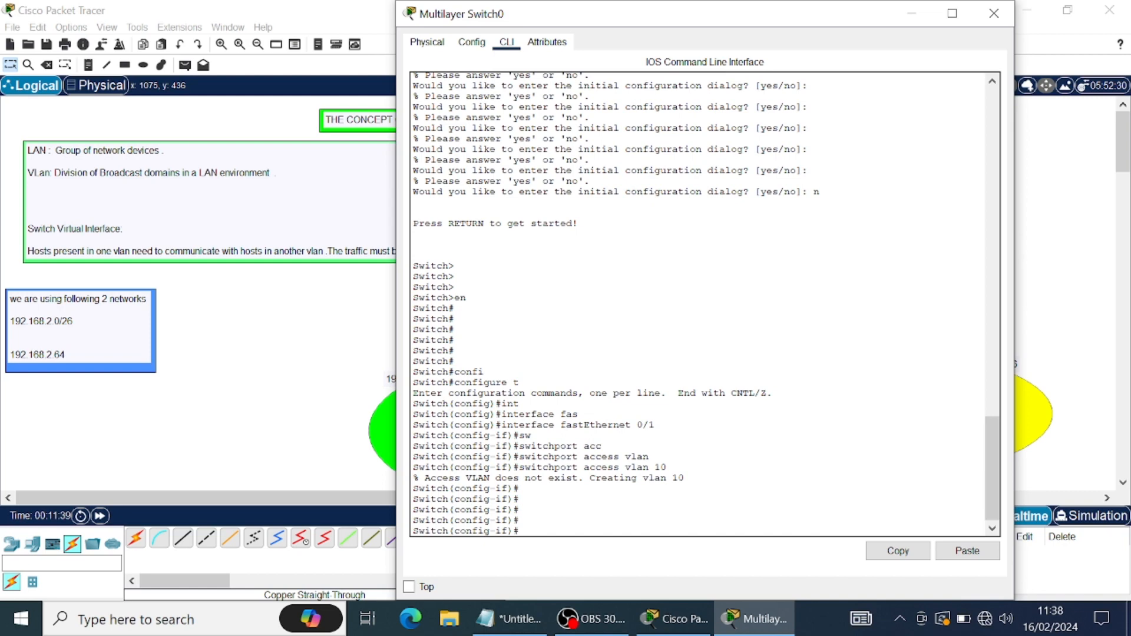
{"action": "type", "text": "int"}
{"action": "key", "text": "Tab"}
{"action": "key", "text": "BackSpace"}
{"action": "key", "text": "BackSpace"}
{"action": "type", "text": "exit"}
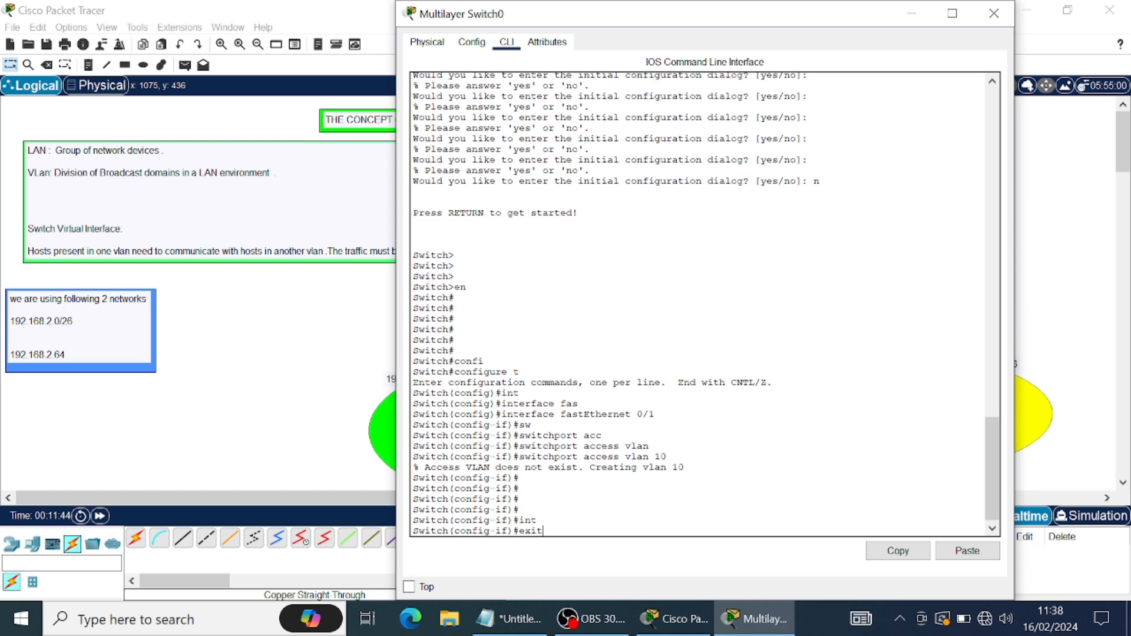
{"action": "key", "text": "Return"}
{"action": "key", "text": "Return"}
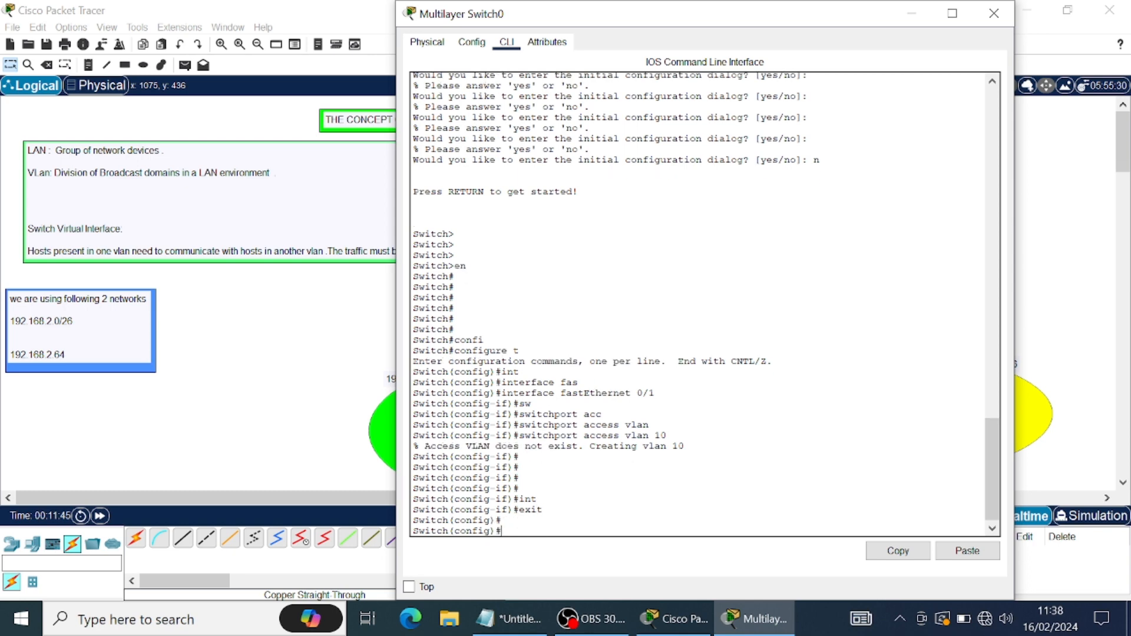
Enter interface configuration mode for fastEthernet 0/2 on the switch.
{"action": "type", "text": "int"}
{"action": "key", "text": "Tab"}
{"action": "type", "text": "v"}
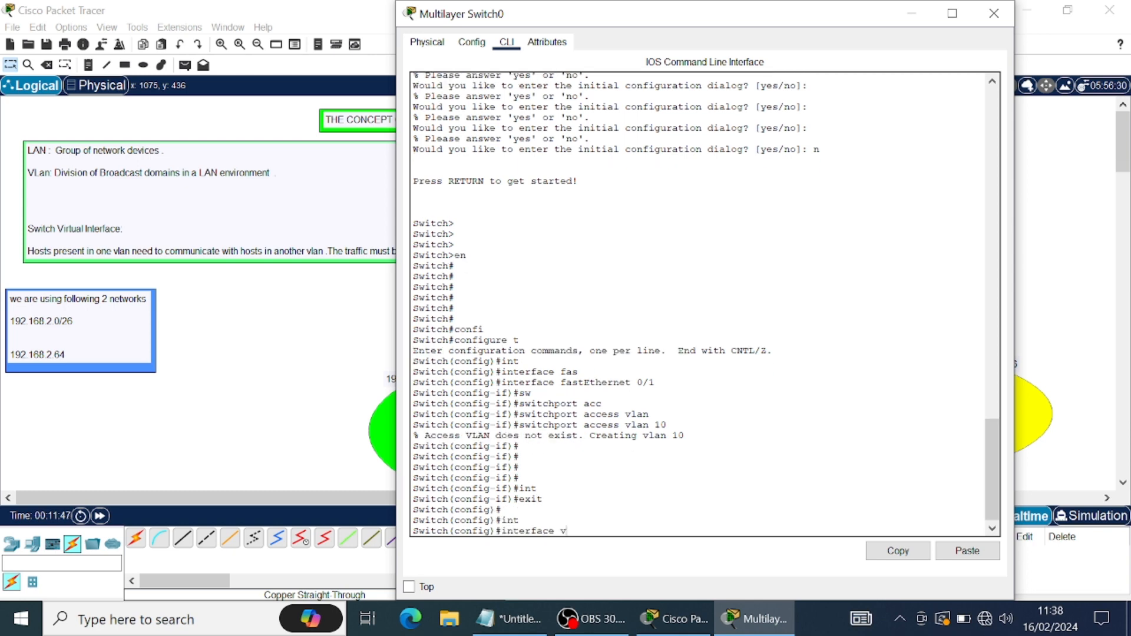
{"action": "key", "text": "BackSpace"}
{"action": "type", "text": "fa"}
{"action": "key", "text": "Tab"}
{"action": "type", "text": "0/2"}
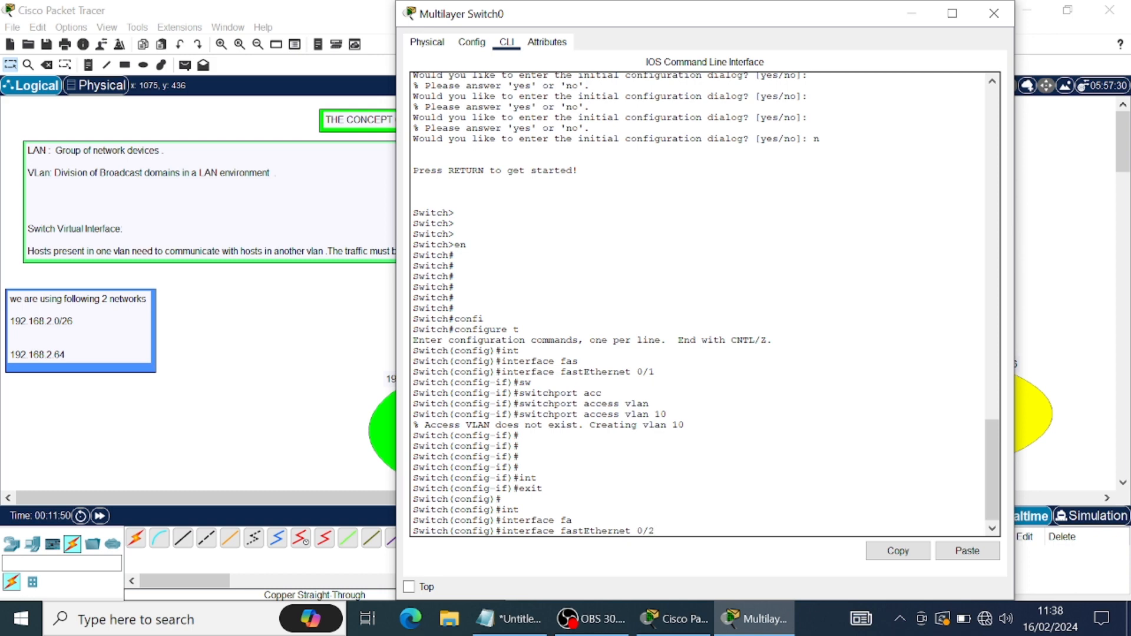
{"action": "key", "text": "Return"}
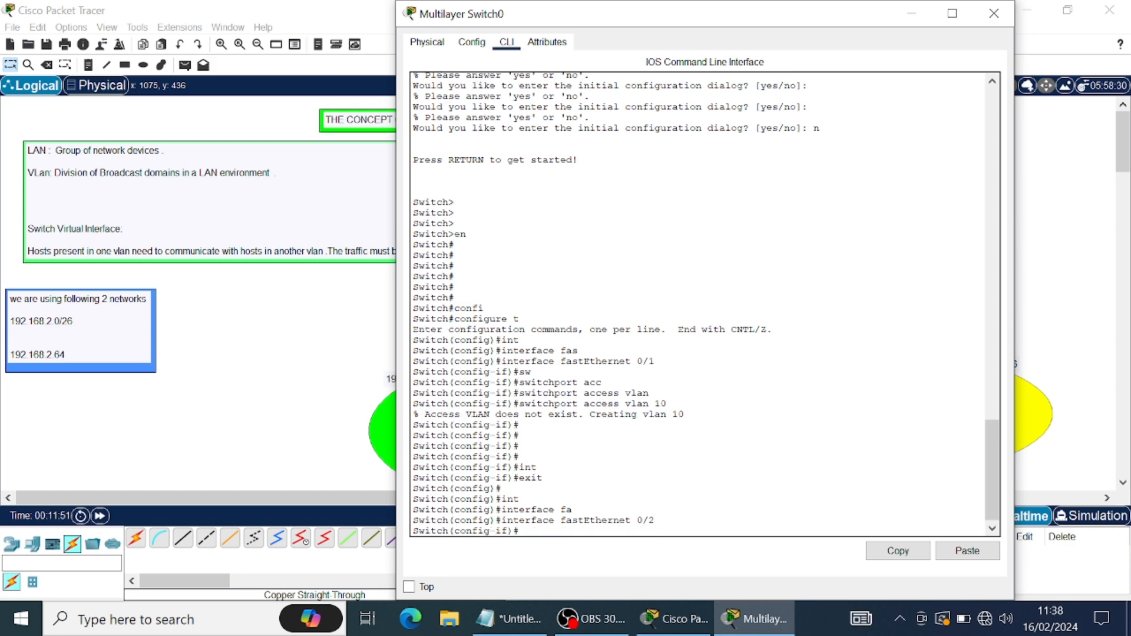
Assign interface fastEthernet 0/2 to VLAN 10 with the command switchport access vlan 10.
{"action": "type", "text": "sw"}
{"action": "key", "text": "Tab"}
{"action": "type", "text": "acc"}
{"action": "key", "text": "Tab"}
{"action": "type", "text": "vla"}
{"action": "key", "text": "Tab"}
{"action": "type", "text": "1"}
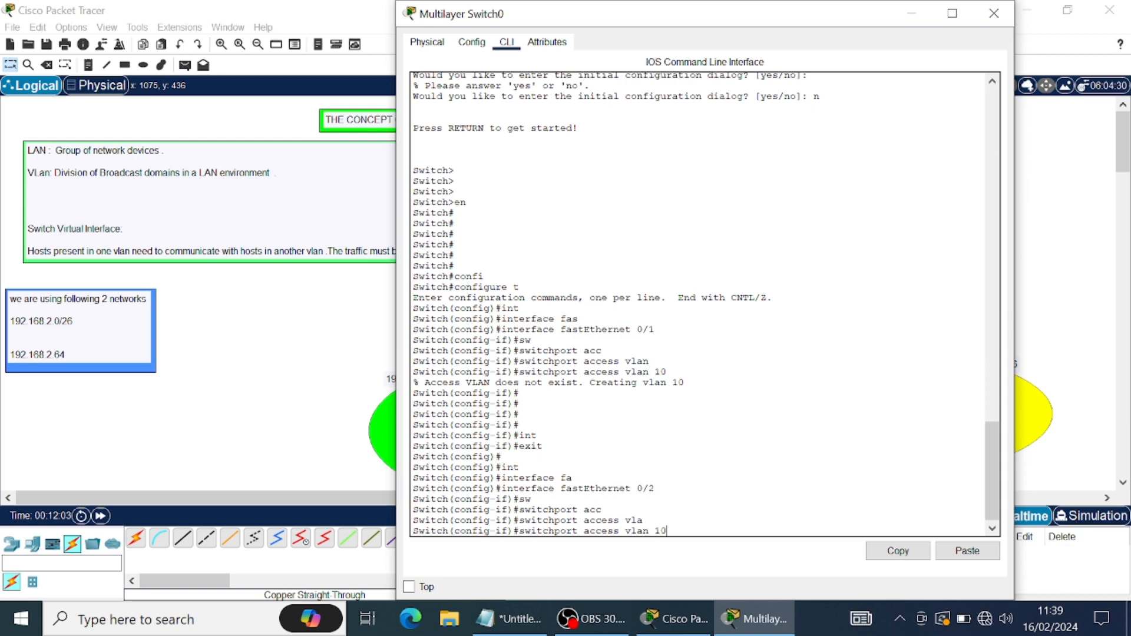
{"action": "key", "text": "Return"}
{"action": "key", "text": "Return"}
{"action": "key", "text": "Return"}
{"action": "key", "text": "Return"}
{"action": "key", "text": "Return"}
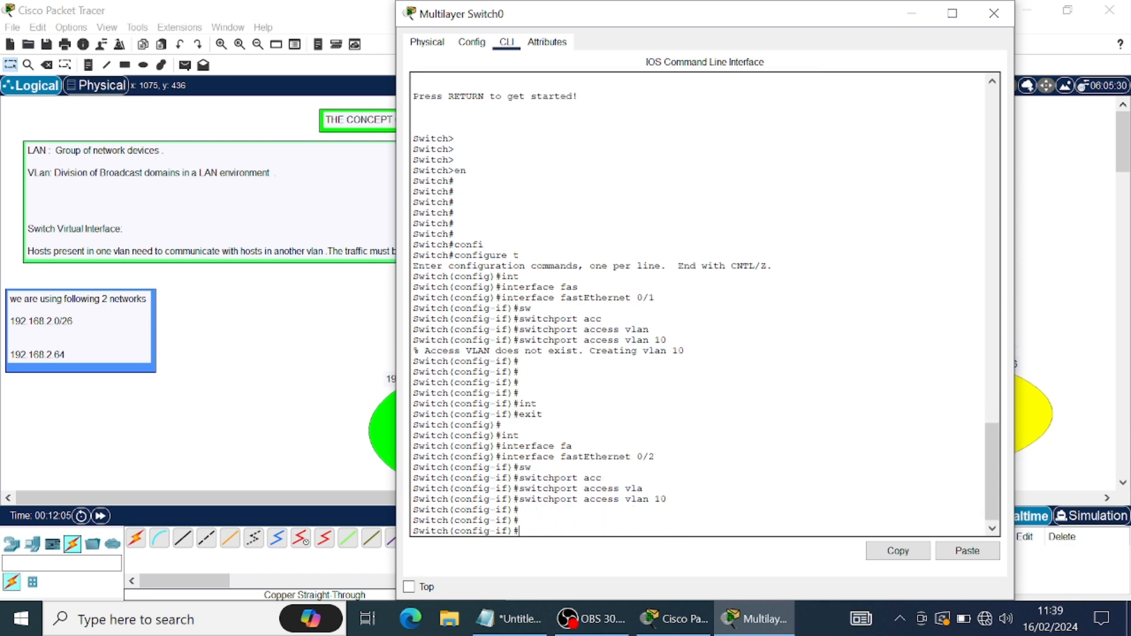
Exit the fastEthernet 0/2 interface configuration back to global configuration mode.
{"action": "type", "text": "exit"}
{"action": "key", "text": "Return"}
{"action": "key", "text": "Return"}
{"action": "key", "text": "Return"}
{"action": "key", "text": "Return"}
{"action": "key", "text": "Return"}
{"action": "key", "text": "Return"}
{"action": "key", "text": "Return"}
{"action": "key", "text": "Return"}
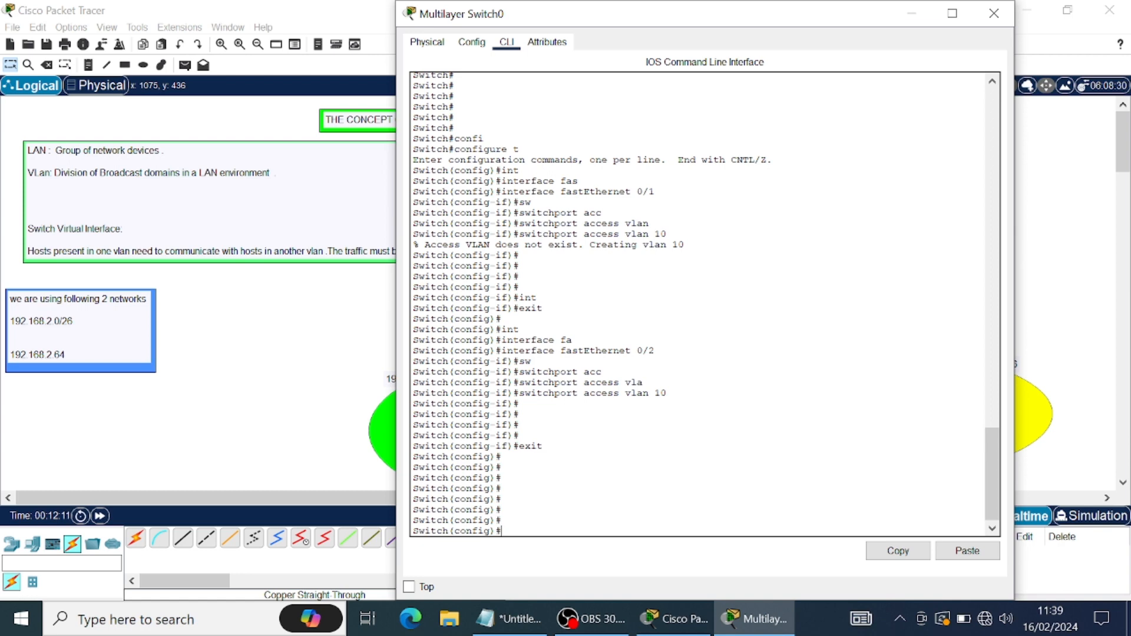
Check the VLAN 20 port labels in the topology and enter interface configuration mode for fastEthernet 0/3.
{"action": "left_click_drag", "start_coordinate": [762, 24], "coordinate": [240, 260]}
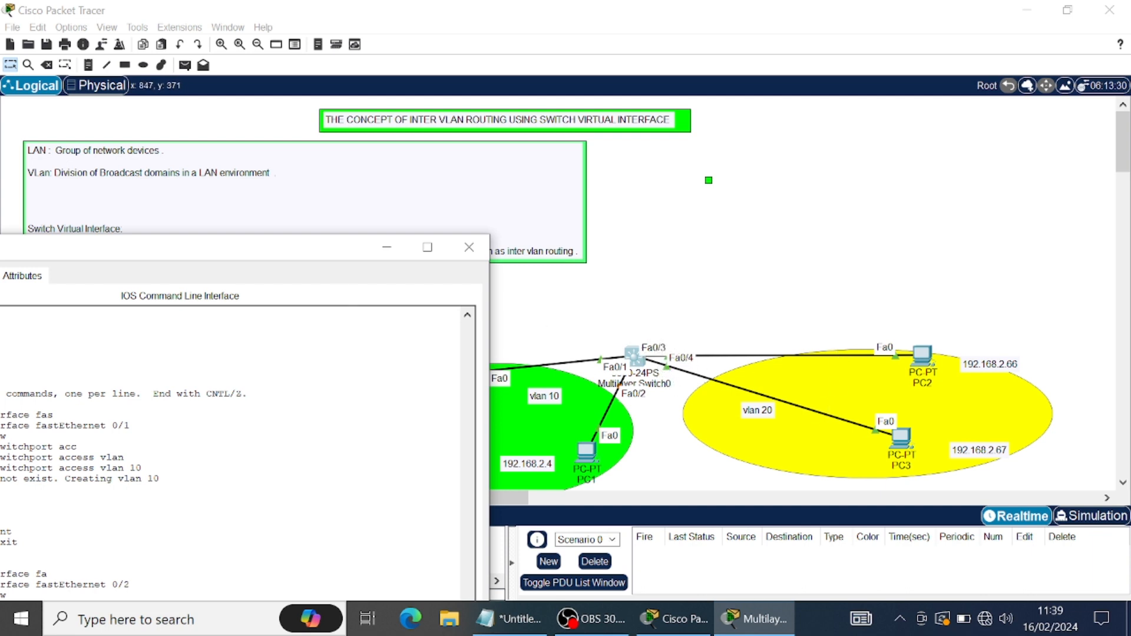
{"action": "left_click_drag", "start_coordinate": [298, 250], "coordinate": [762, 59]}
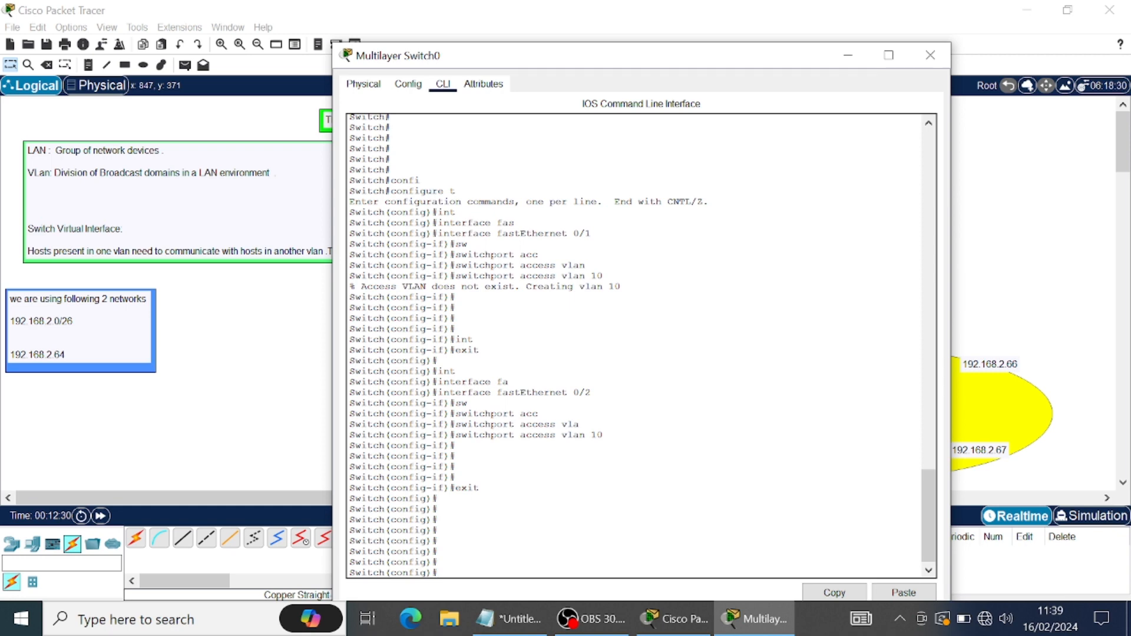
{"action": "type", "text": "int"}
{"action": "key", "text": "Tab"}
{"action": "type", "text": "v"}
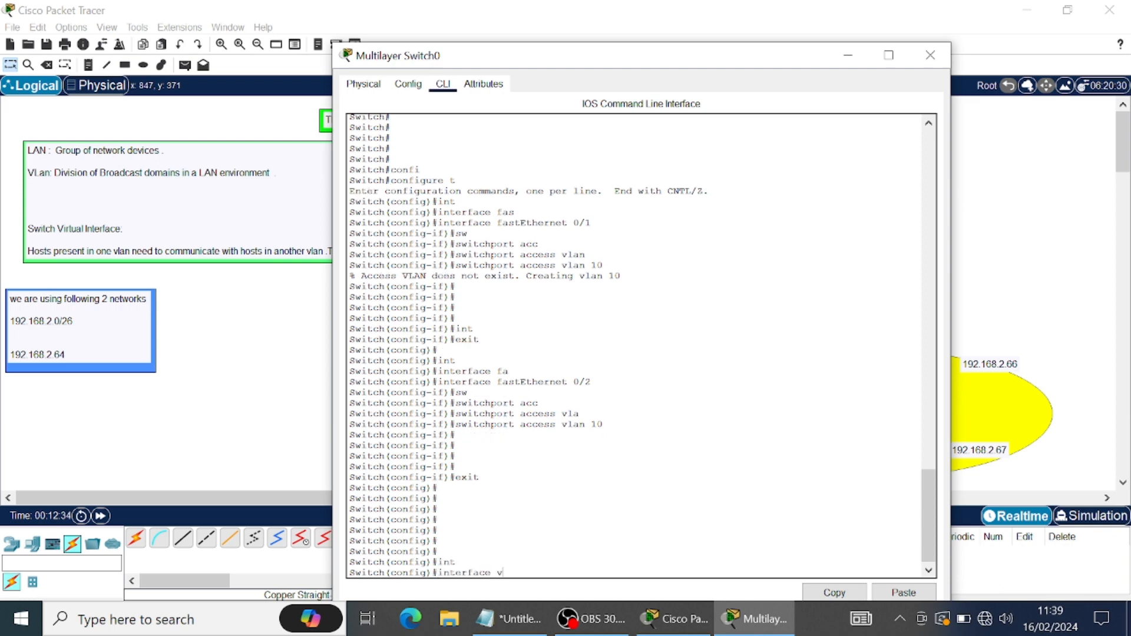
{"action": "key", "text": "BackSpace"}
{"action": "type", "text": "fas"}
{"action": "key", "text": "Tab"}
{"action": "type", "text": "0/3"}
{"action": "key", "text": "Return"}
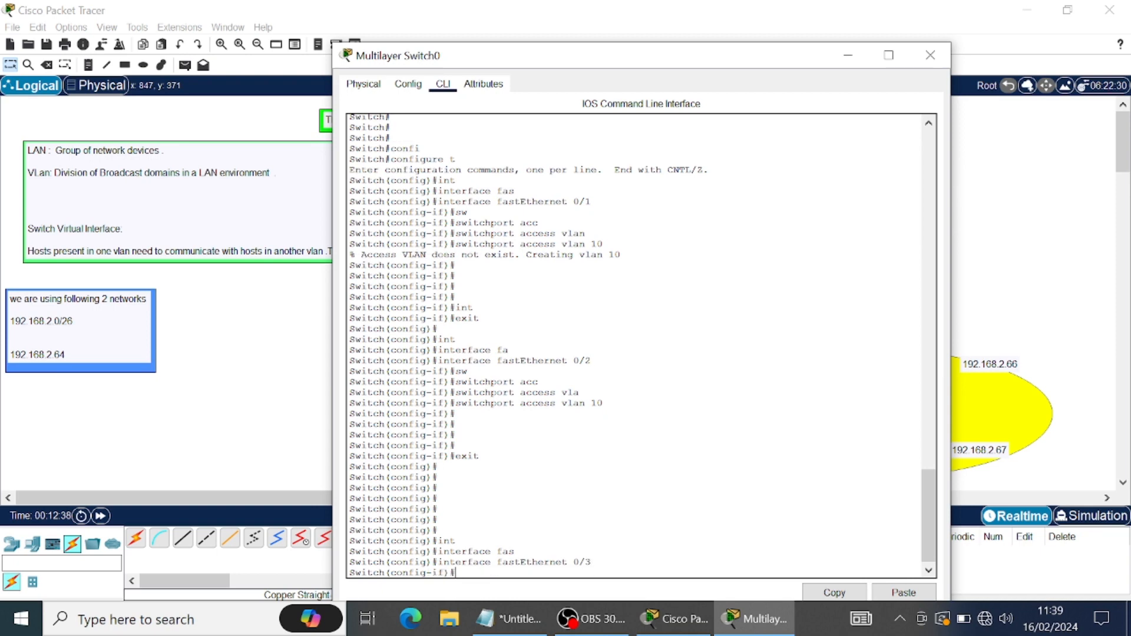
Assign interface fastEthernet 0/3 to VLAN 20 with the command switchport access vlan 20.
{"action": "type", "text": "sw"}
{"action": "key", "text": "Tab"}
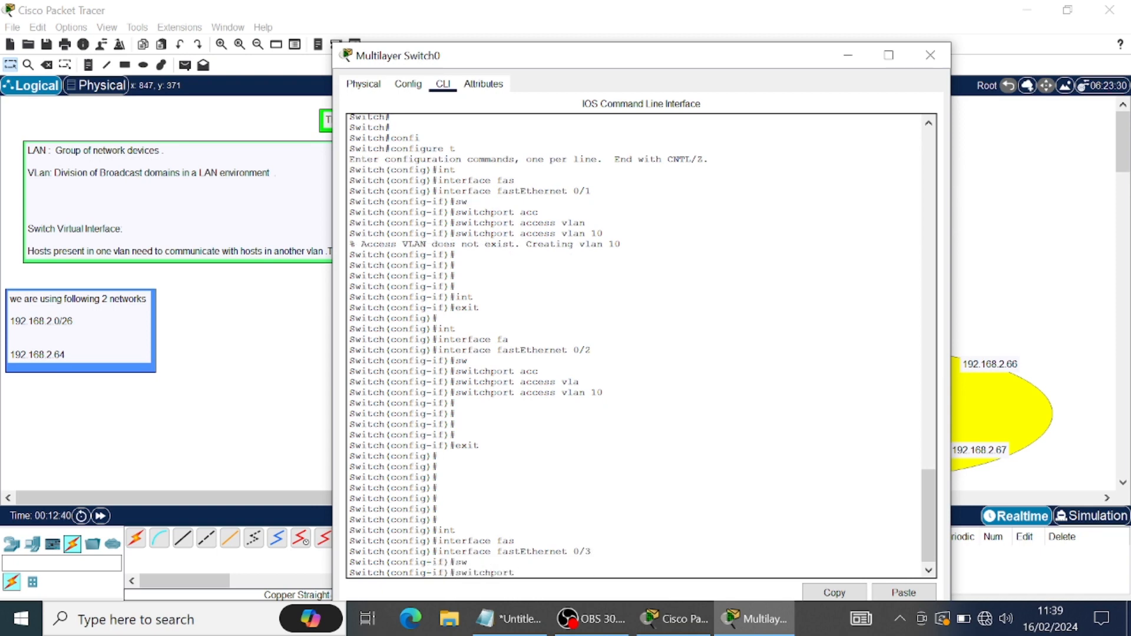
{"action": "type", "text": "acc"}
{"action": "key", "text": "Tab"}
{"action": "type", "text": "vlan"}
{"action": "key", "text": "Tab"}
{"action": "type", "text": "20"}
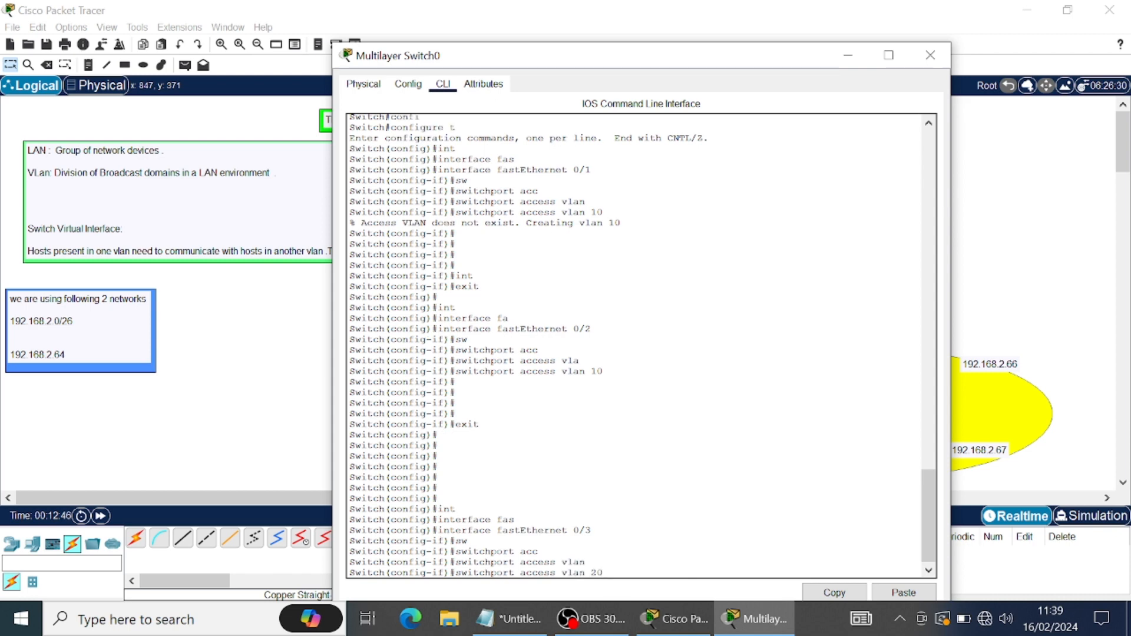
{"action": "key", "text": "Return"}
{"action": "left_click_drag", "start_coordinate": [469, 519], "coordinate": [349, 562]}
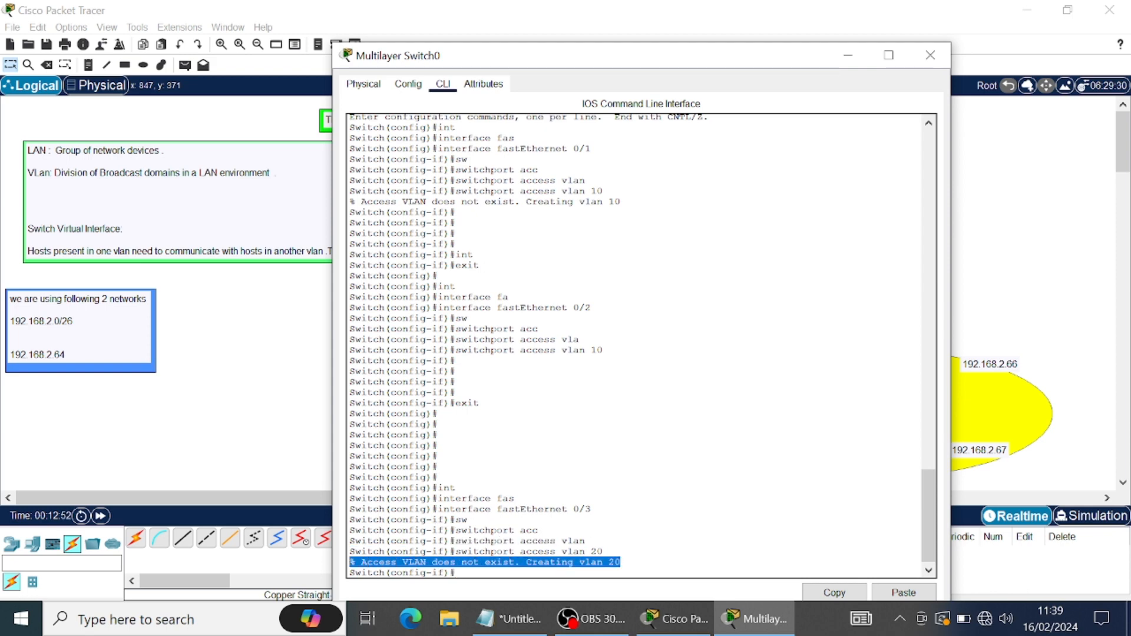
{"action": "left_click", "coordinate": [523, 573]}
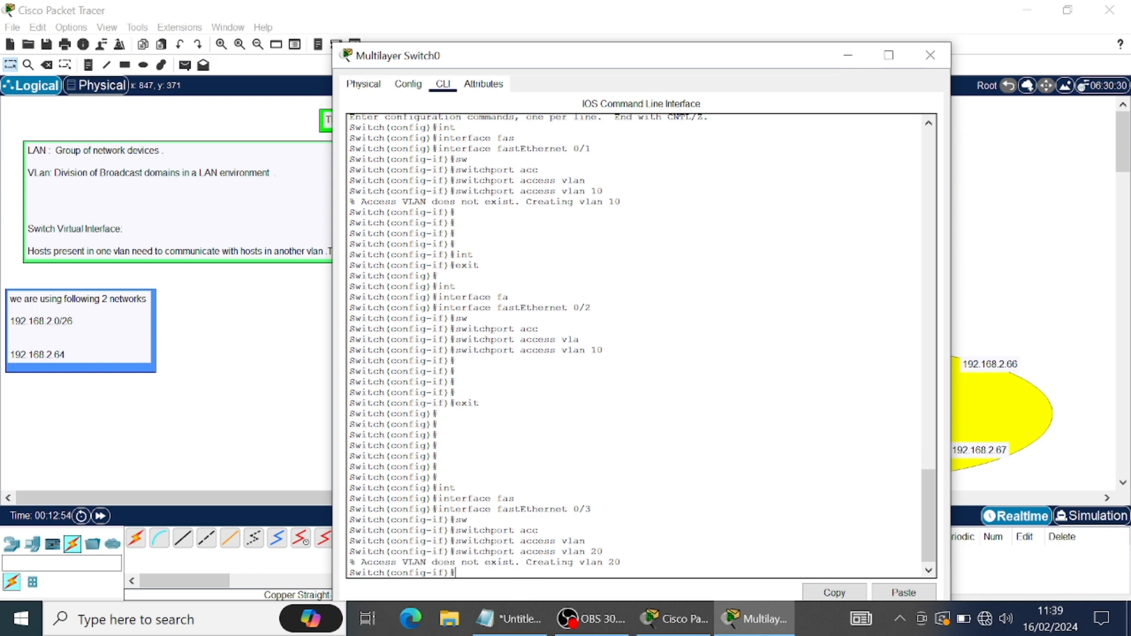
{"action": "key", "text": "Return"}
{"action": "key", "text": "Return"}
{"action": "key", "text": "Return"}
{"action": "key", "text": "Return"}
{"action": "key", "text": "Return"}
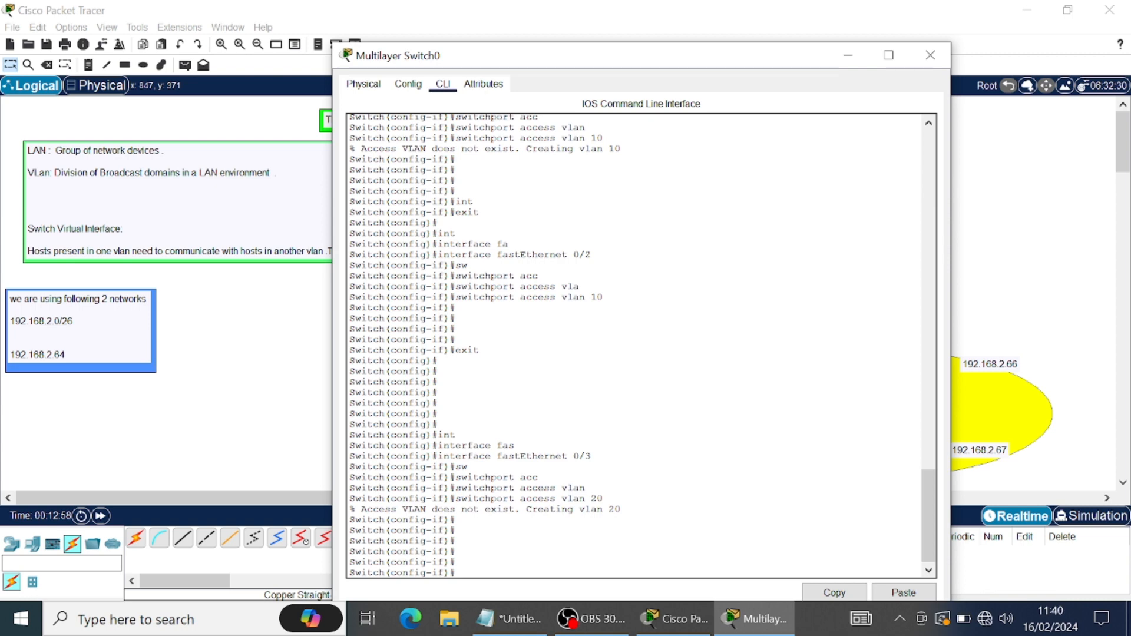
Leave the fastEthernet 0/3 configuration and enter interface configuration mode for fastEthernet 0/4.
{"action": "type", "text": "exit"}
{"action": "key", "text": "Return"}
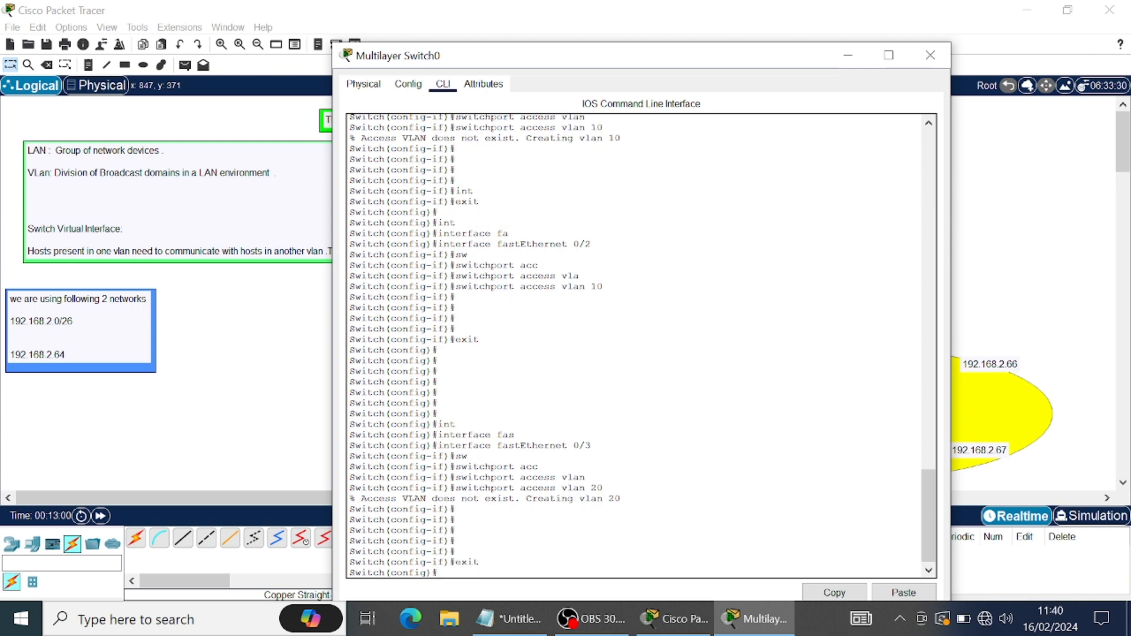
{"action": "type", "text": "interface"}
{"action": "key", "text": "Tab"}
{"action": "type", "text": "fas"}
{"action": "key", "text": "Tab"}
{"action": "type", "text": "0/4"}
{"action": "key", "text": "Return"}
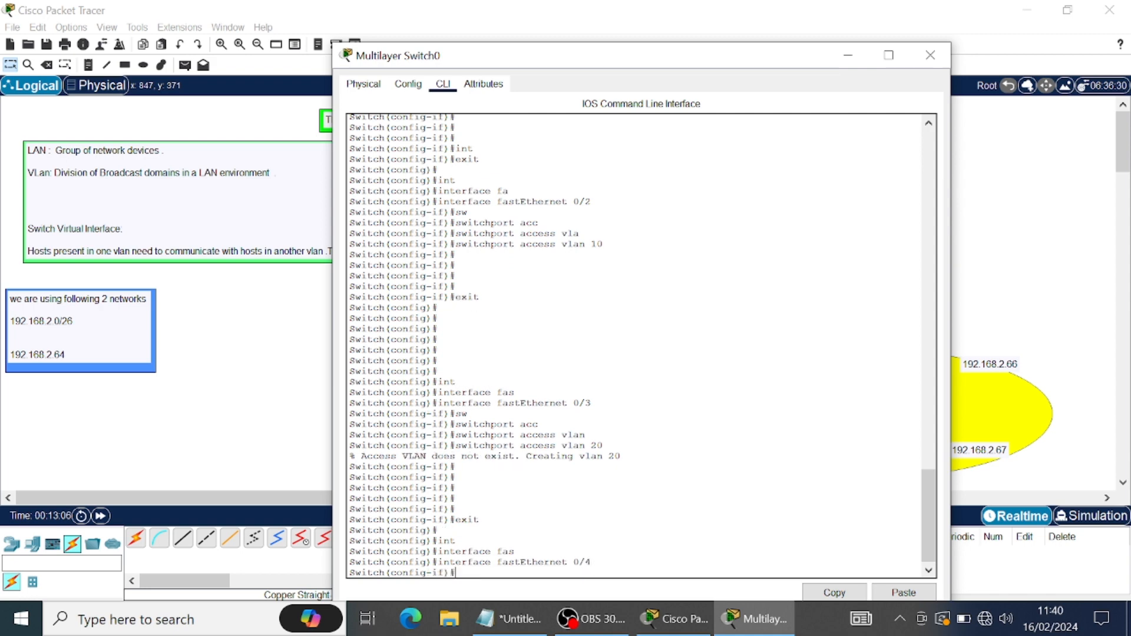
Assign interface fastEthernet 0/4 to VLAN 20 with the command switchport access vlan 20, and close the switch window.
{"action": "type", "text": "sw"}
{"action": "key", "text": "Tab"}
{"action": "type", "text": "acc"}
{"action": "key", "text": "Tab"}
{"action": "type", "text": "vlan"}
{"action": "key", "text": "Tab"}
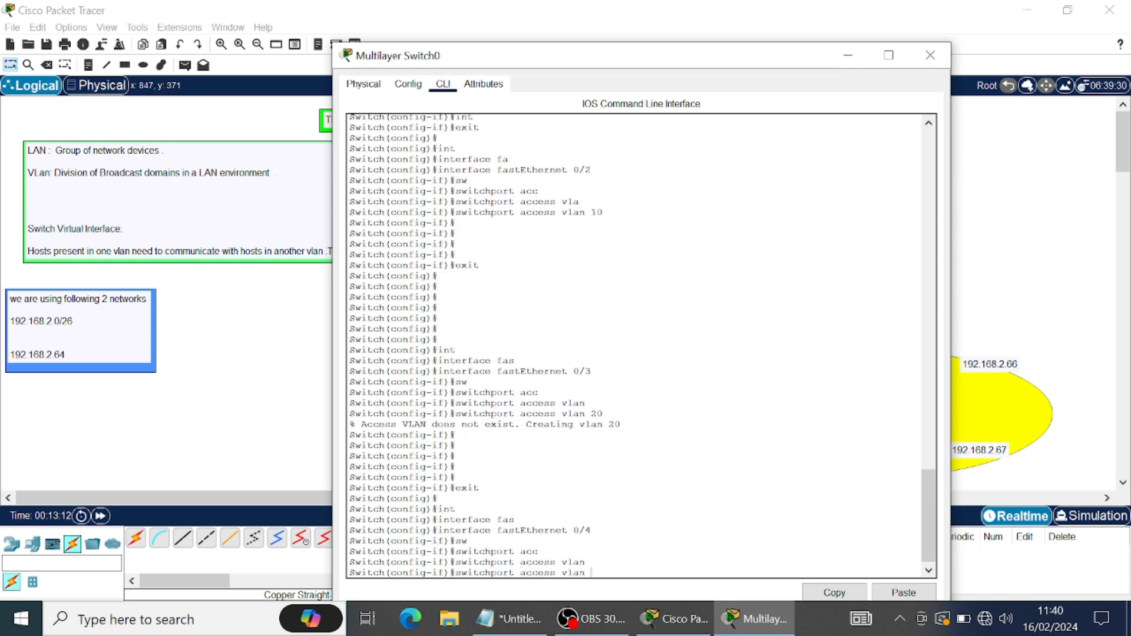
{"action": "type", "text": "20"}
{"action": "key", "text": "Return"}
{"action": "key", "text": "Return"}
{"action": "key", "text": "Return"}
{"action": "key", "text": "Return"}
{"action": "key", "text": "Return"}
{"action": "key", "text": "Return"}
{"action": "key", "text": "Return"}
{"action": "key", "text": "Return"}
{"action": "key", "text": "Return"}
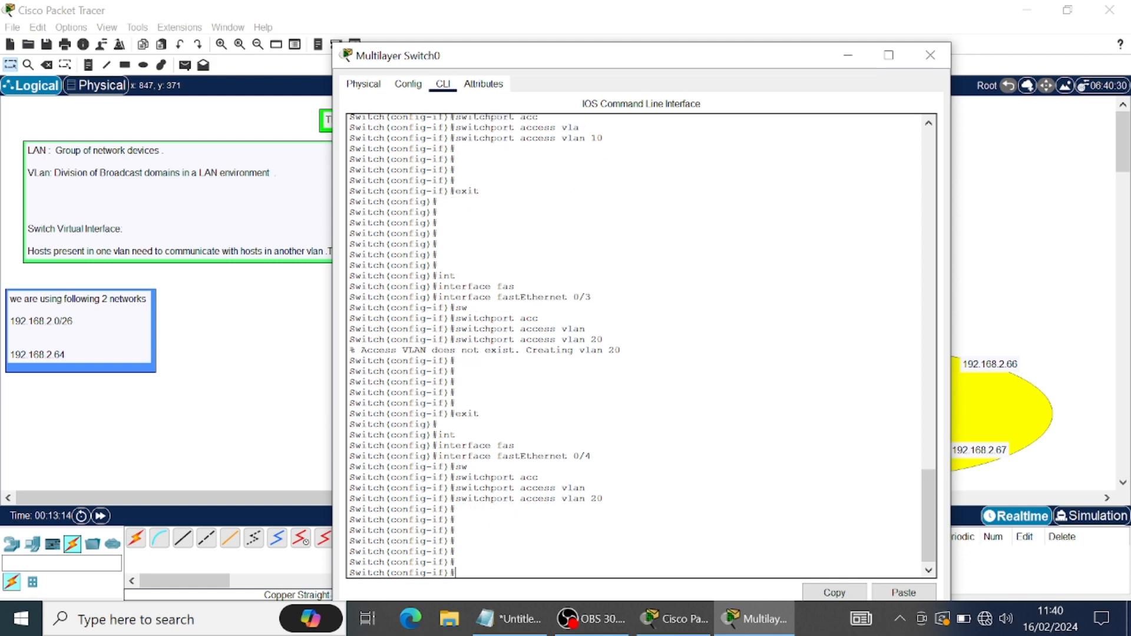
{"action": "left_click", "coordinate": [924, 61]}
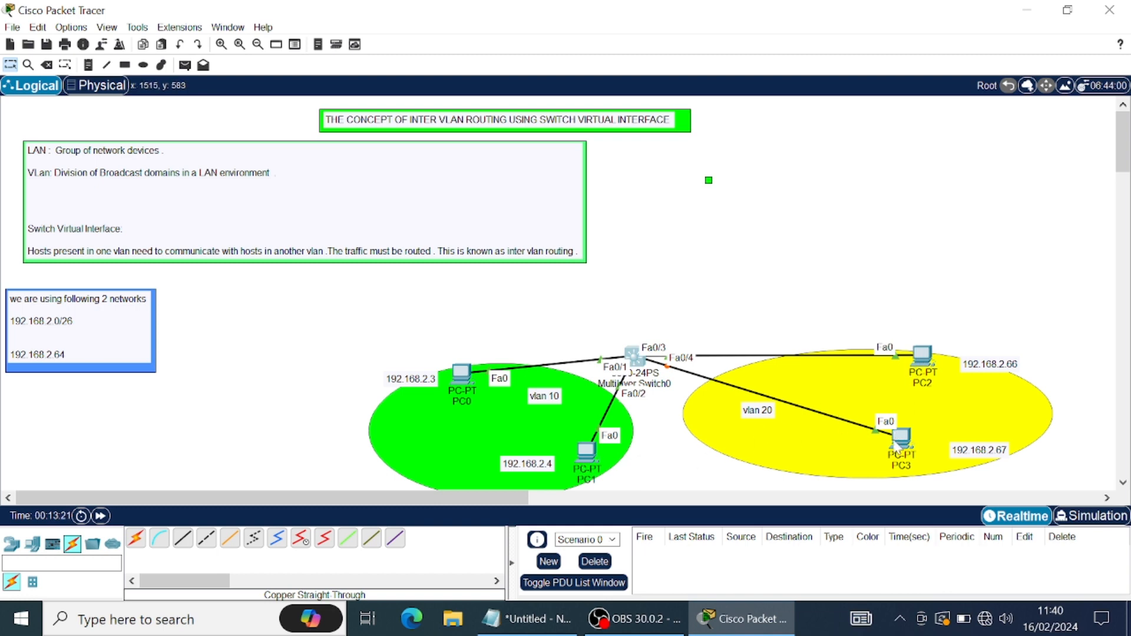
Ping 192.168.2.4 from PC0's command prompt to test connectivity to PC1, and close the PC0 window.
{"action": "mouse_move", "coordinate": [467, 377]}
{"action": "left_click", "coordinate": [463, 374]}
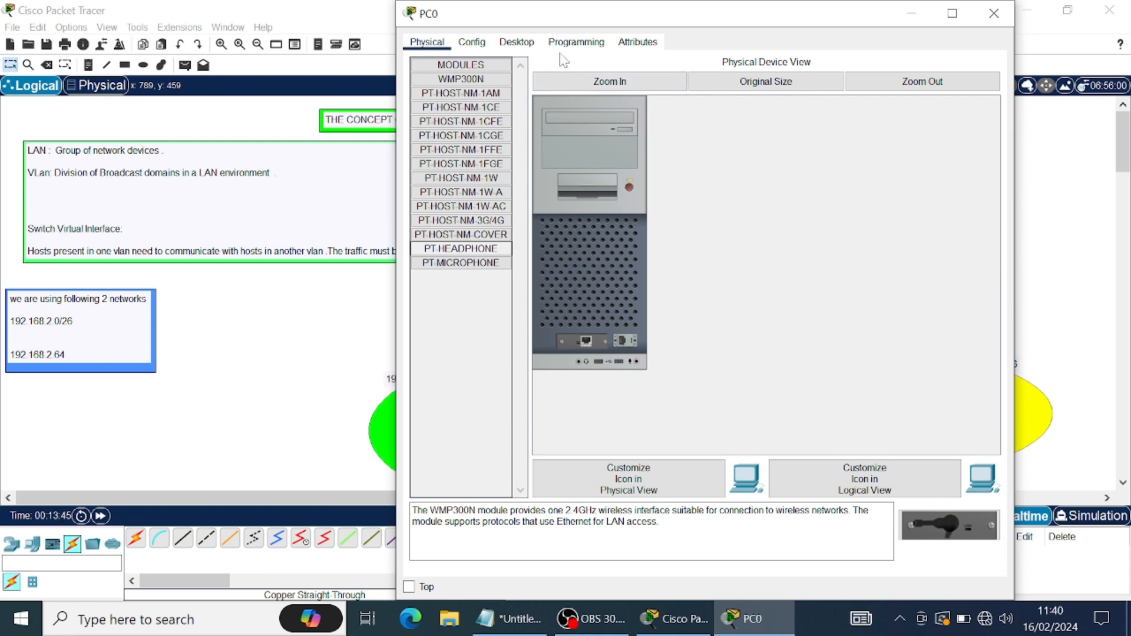
{"action": "left_click", "coordinate": [520, 43]}
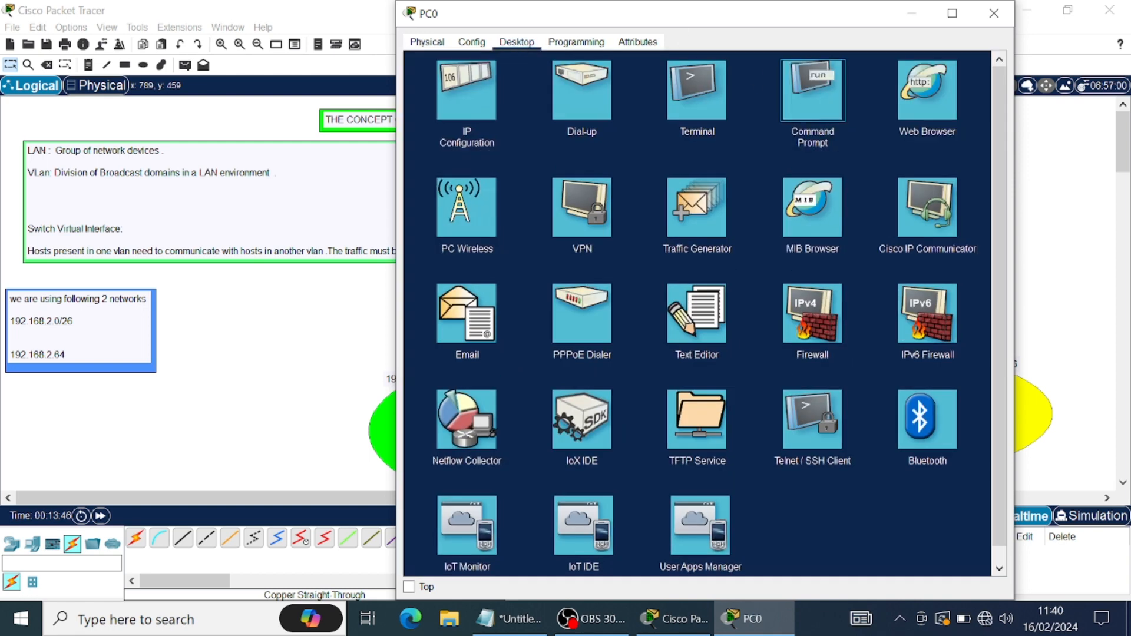
{"action": "left_click", "coordinate": [807, 105]}
{"action": "type", "text": "ping"}
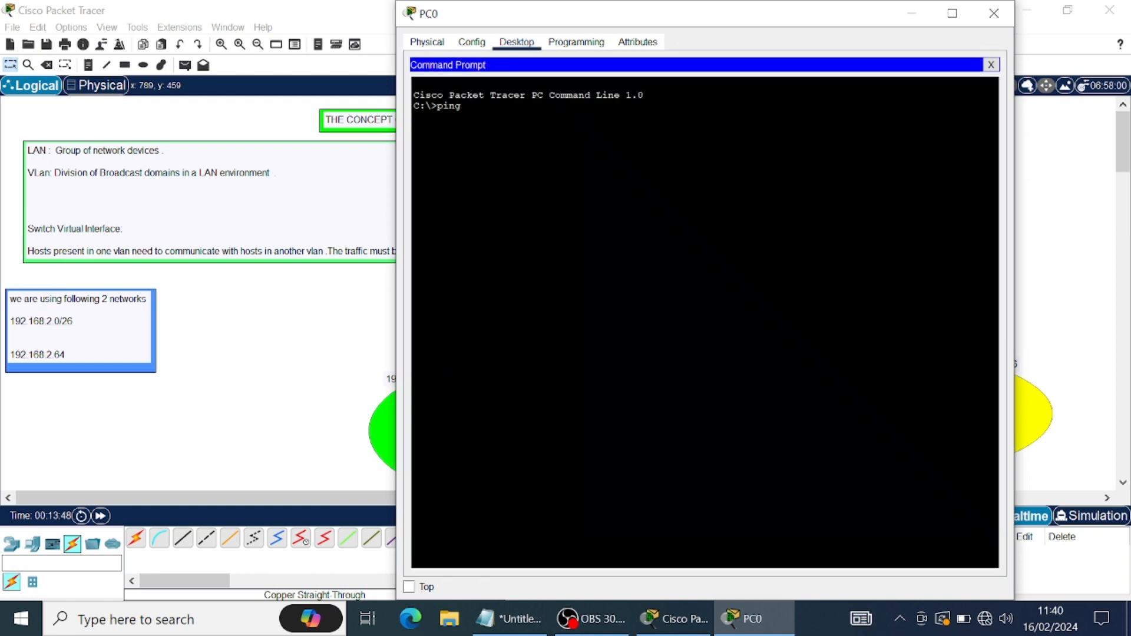
{"action": "type", "text": " 192.168.2."}
{"action": "left_click_drag", "start_coordinate": [719, 12], "coordinate": [183, 131]}
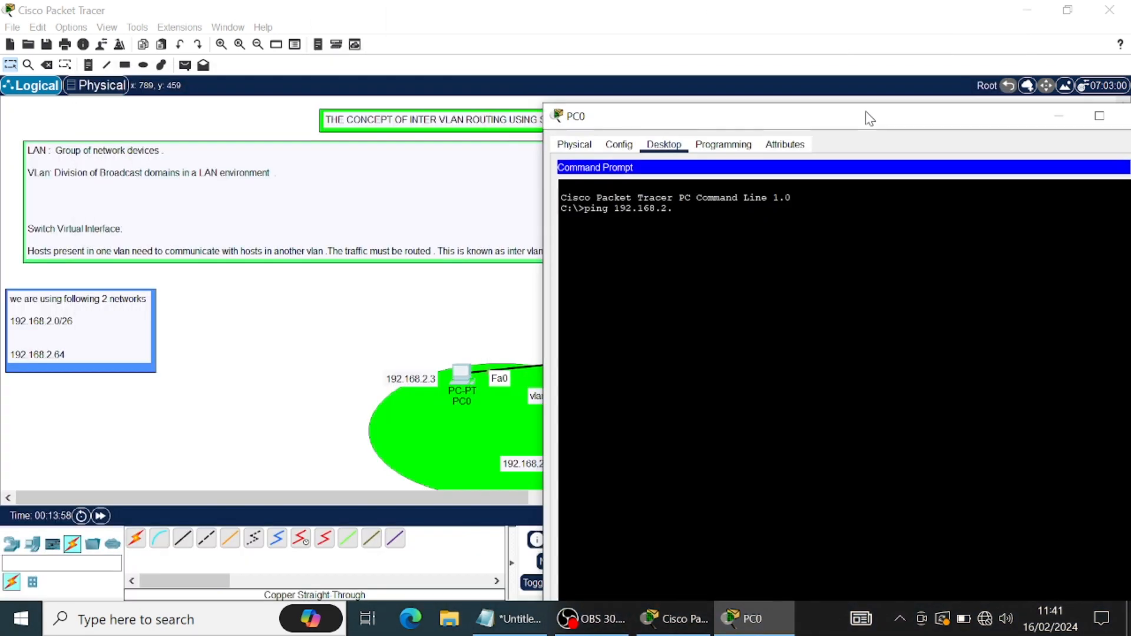
{"action": "left_click_drag", "start_coordinate": [901, 120], "coordinate": [729, 83]}
{"action": "type", "text": "4"}
{"action": "key", "text": "Return"}
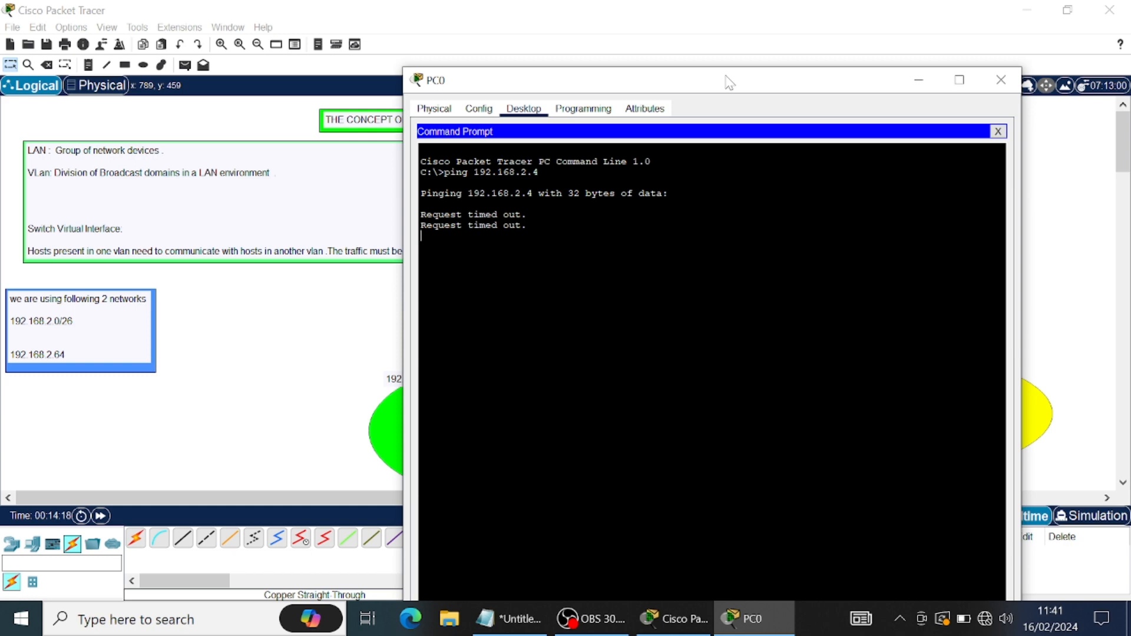
{"action": "left_click", "coordinate": [1001, 82]}
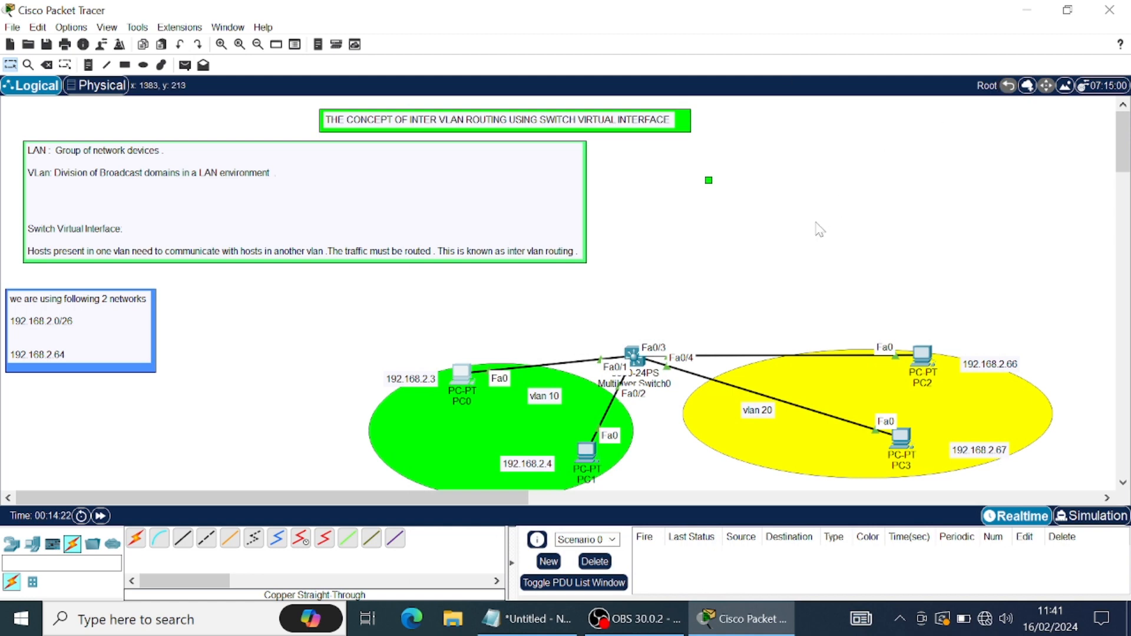
In PC0's IP configuration, set the static IPv4 address to 192.168.2.3 and the subnet mask to 255.255.255.192.
{"action": "left_click", "coordinate": [458, 384]}
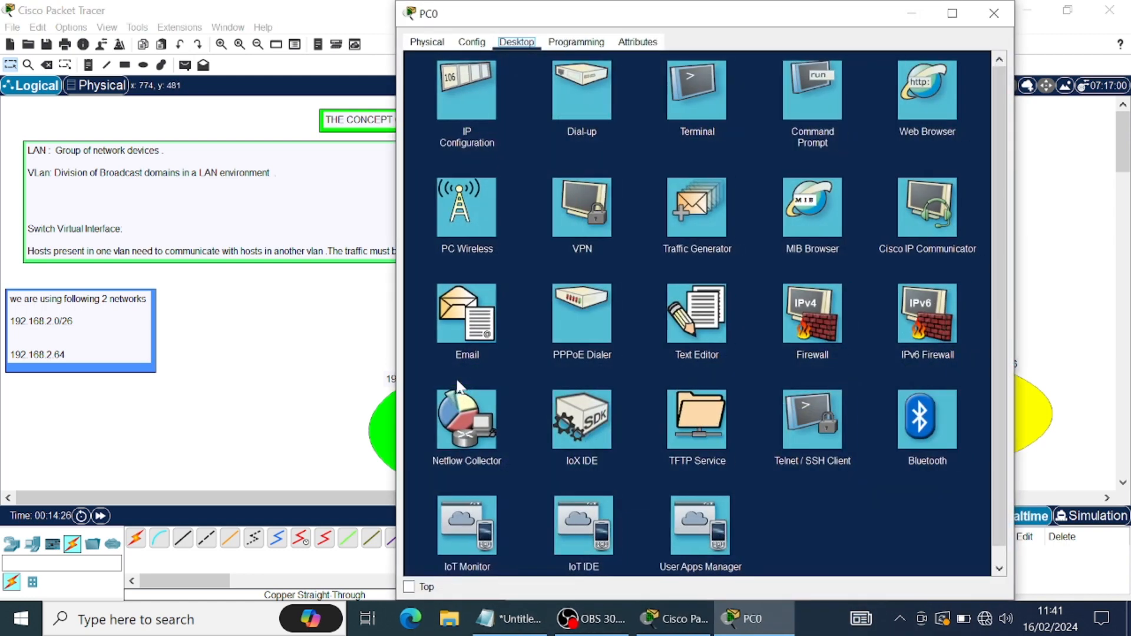
{"action": "left_click", "coordinate": [472, 102]}
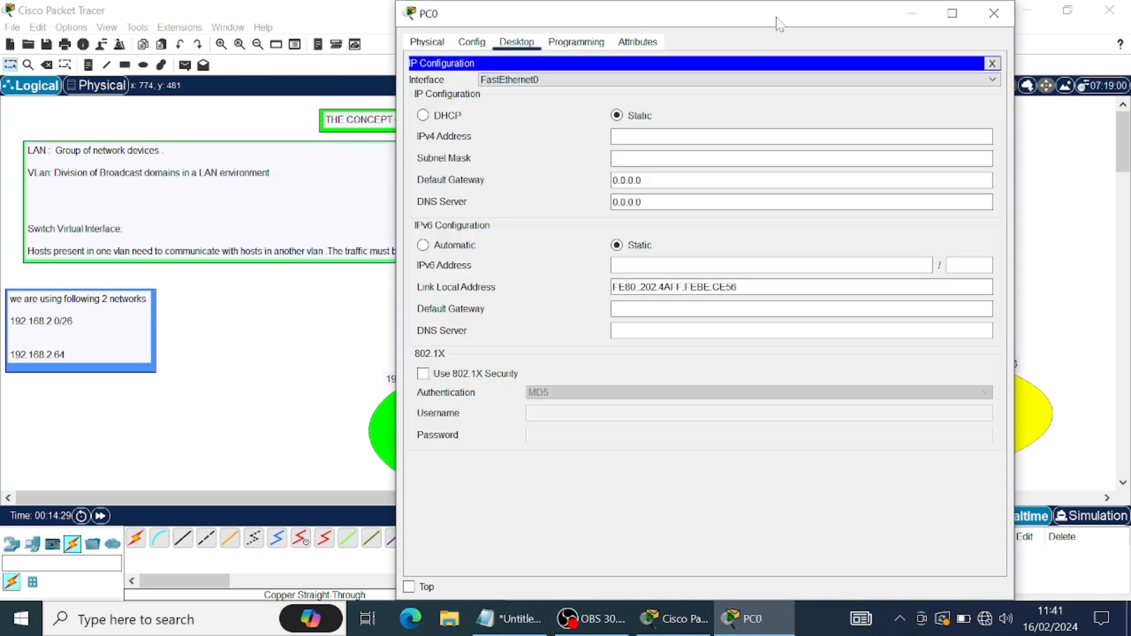
{"action": "left_click", "coordinate": [701, 136]}
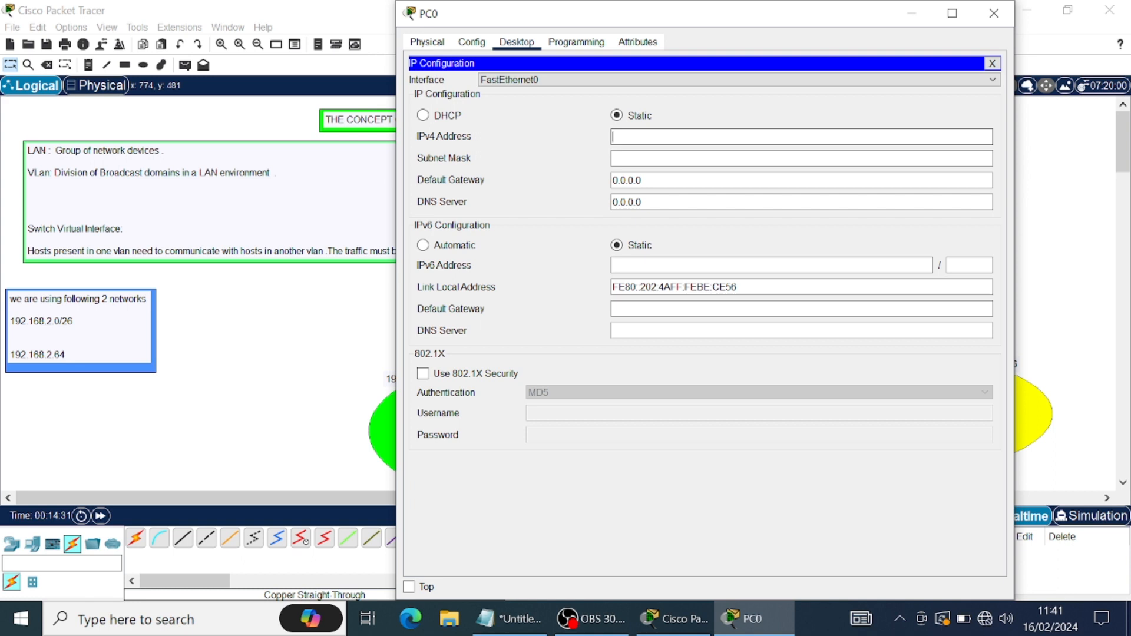
{"action": "type", "text": "192.168.2"}
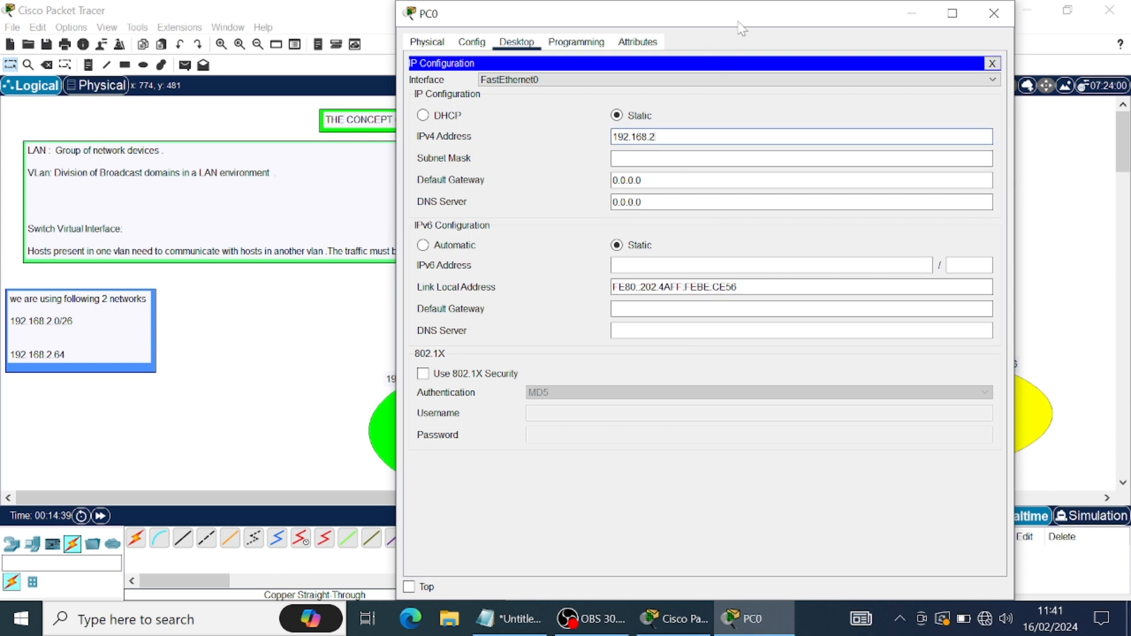
{"action": "type", "text": "3"}
{"action": "left_click", "coordinate": [704, 158]}
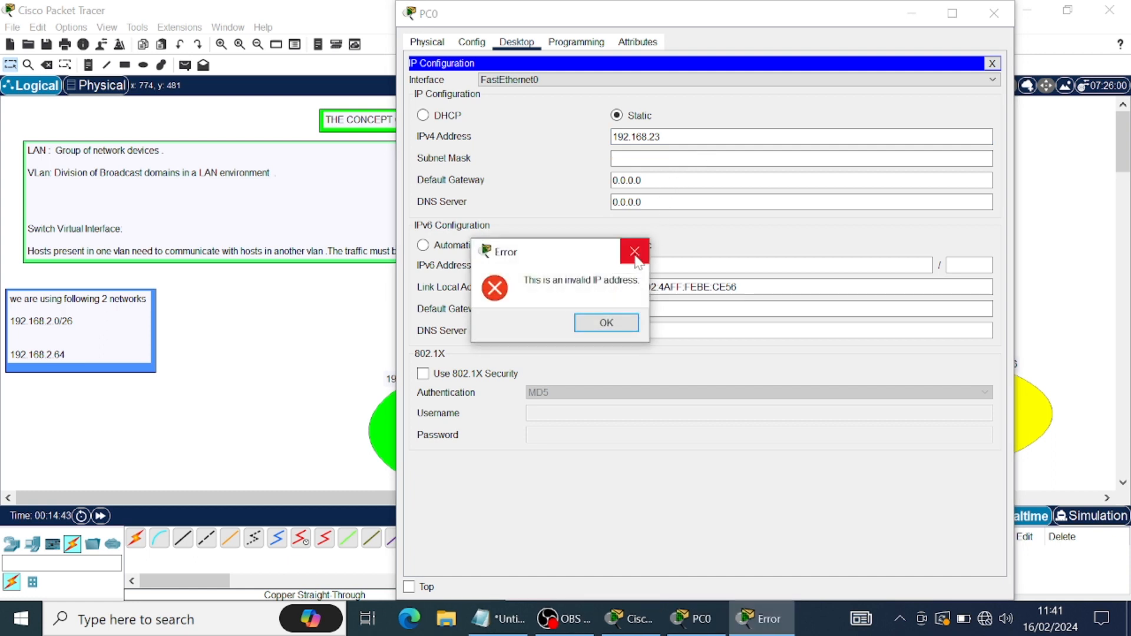
{"action": "left_click", "coordinate": [634, 255]}
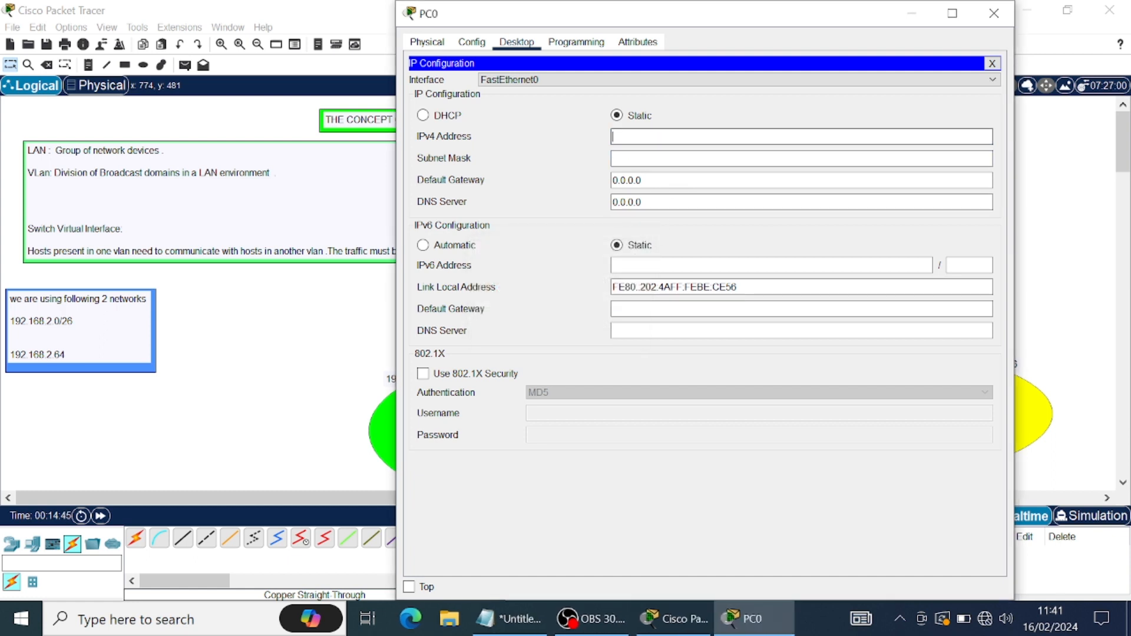
{"action": "type", "text": "192.168.2.3"}
{"action": "left_click", "coordinate": [667, 158]}
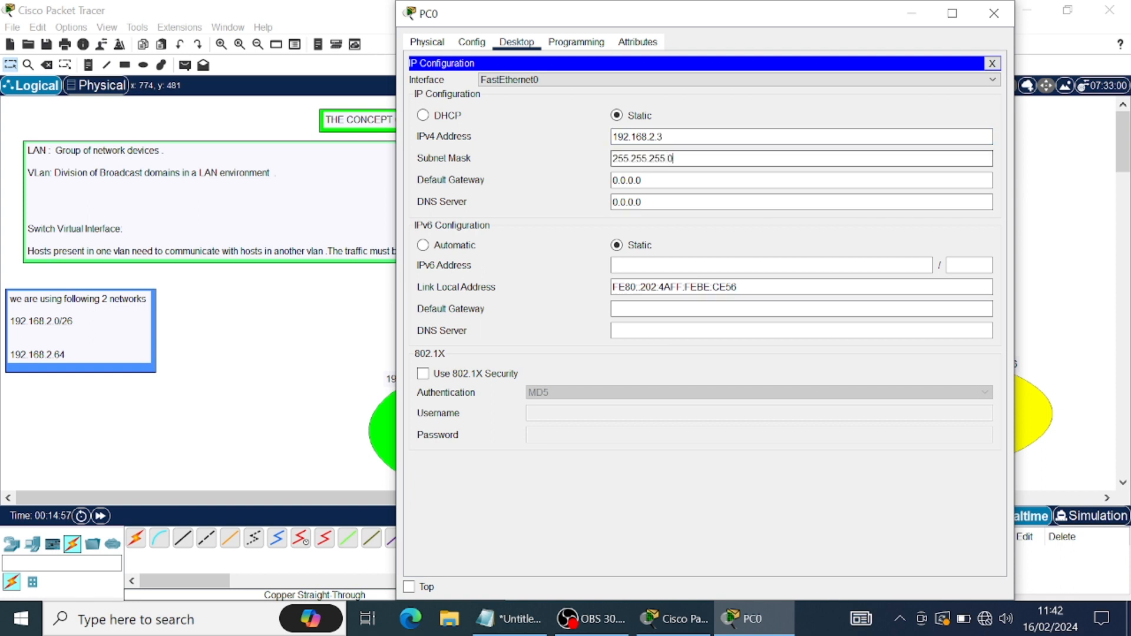
{"action": "key", "text": "BackSpace"}
{"action": "type", "text": "192"}
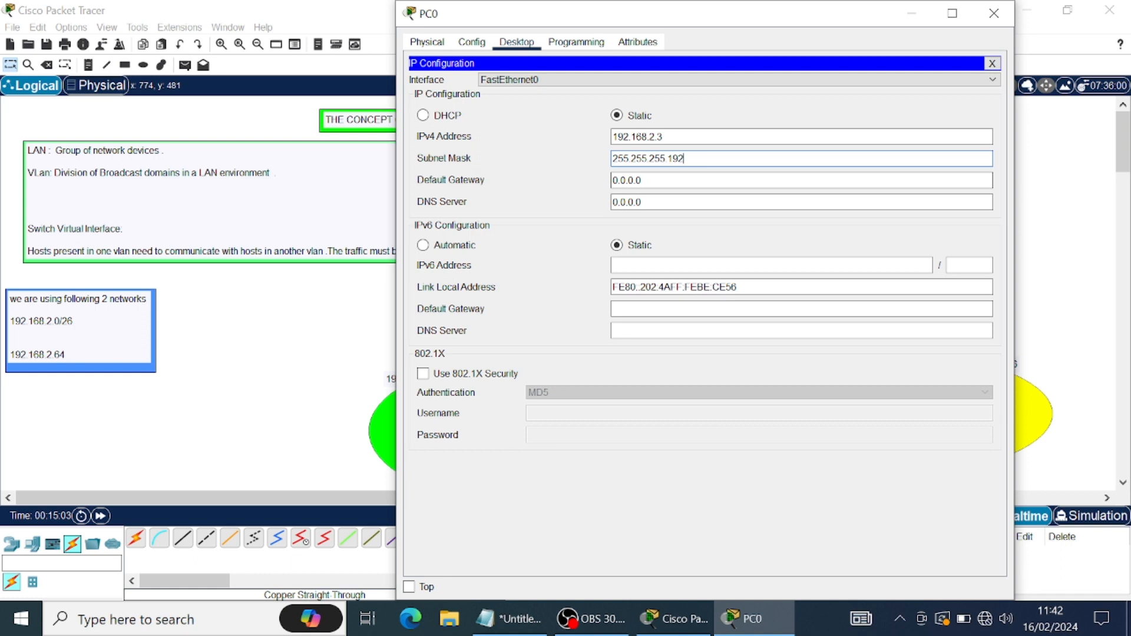
Set PC0's default gateway to 192.168.2.1 and close its configuration window.
{"action": "key", "text": "BackSpace"}
{"action": "key", "text": "BackSpace"}
{"action": "key", "text": "BackSpace"}
{"action": "key", "text": "BackSpace"}
{"action": "key", "text": "BackSpace"}
{"action": "key", "text": "BackSpace"}
{"action": "key", "text": "BackSpace"}
{"action": "type", "text": "192.168.2.1"}
{"action": "left_click", "coordinate": [993, 13]}
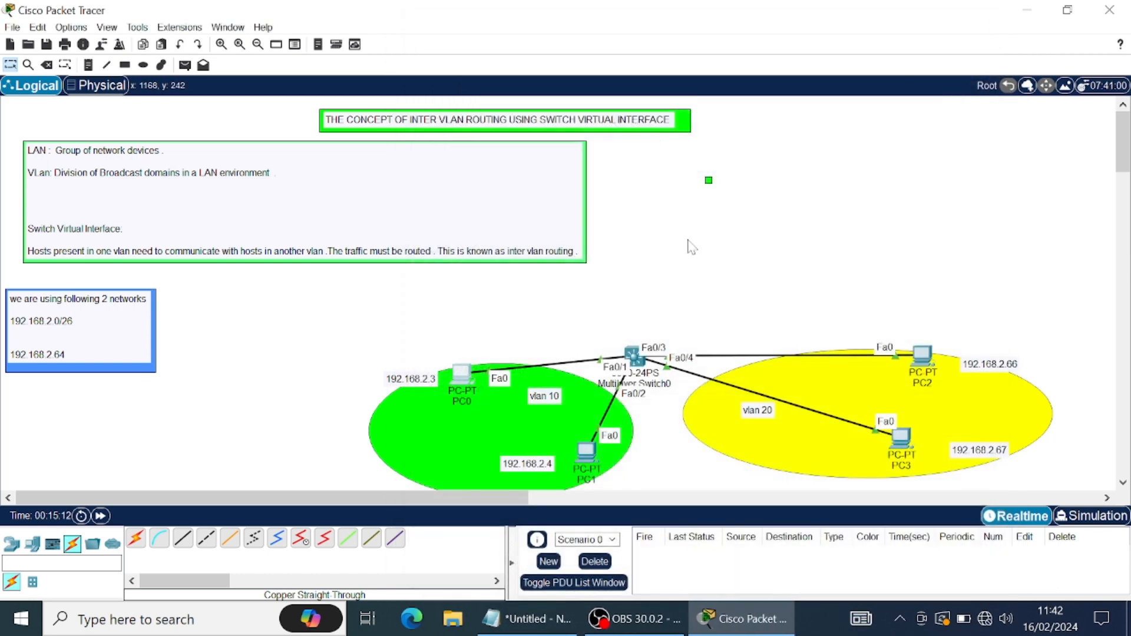
In PC1's IP configuration, set the static IPv4 address to 192.168.2.4 and the subnet mask to 255.255.255.192.
{"action": "left_click", "coordinate": [589, 450]}
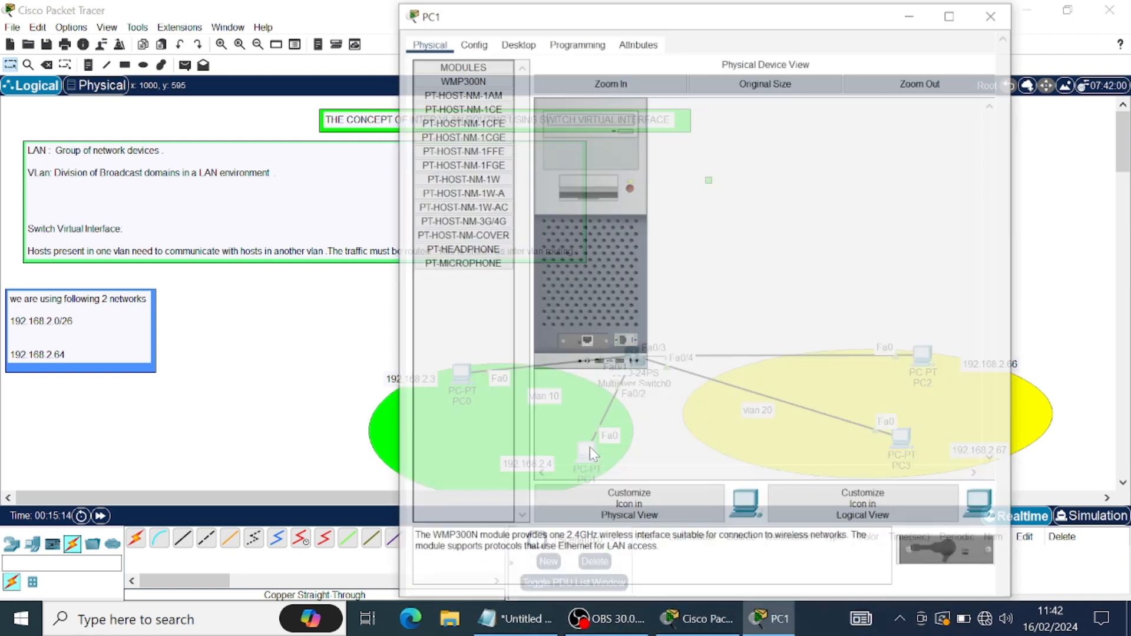
{"action": "left_click", "coordinate": [517, 42]}
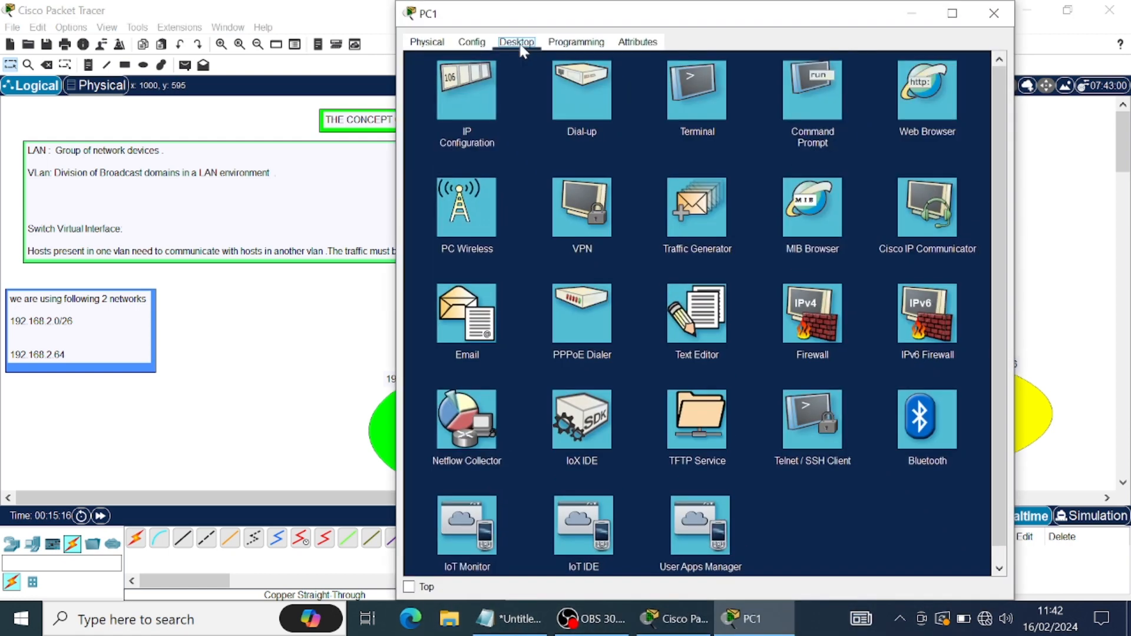
{"action": "left_click", "coordinate": [485, 114]}
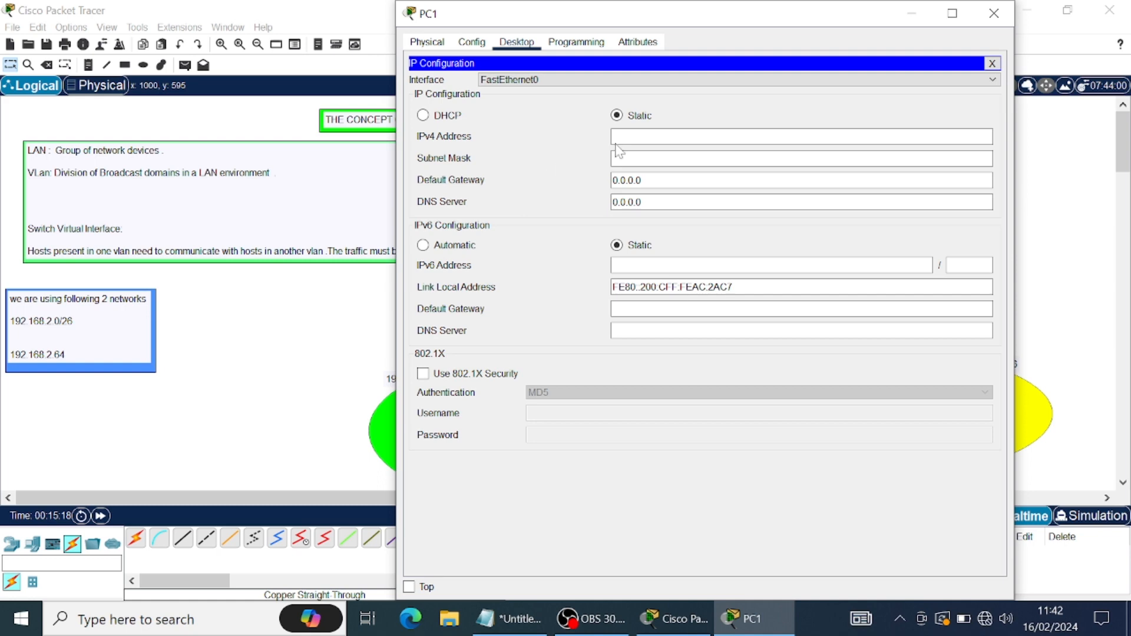
{"action": "type", "text": "192"}
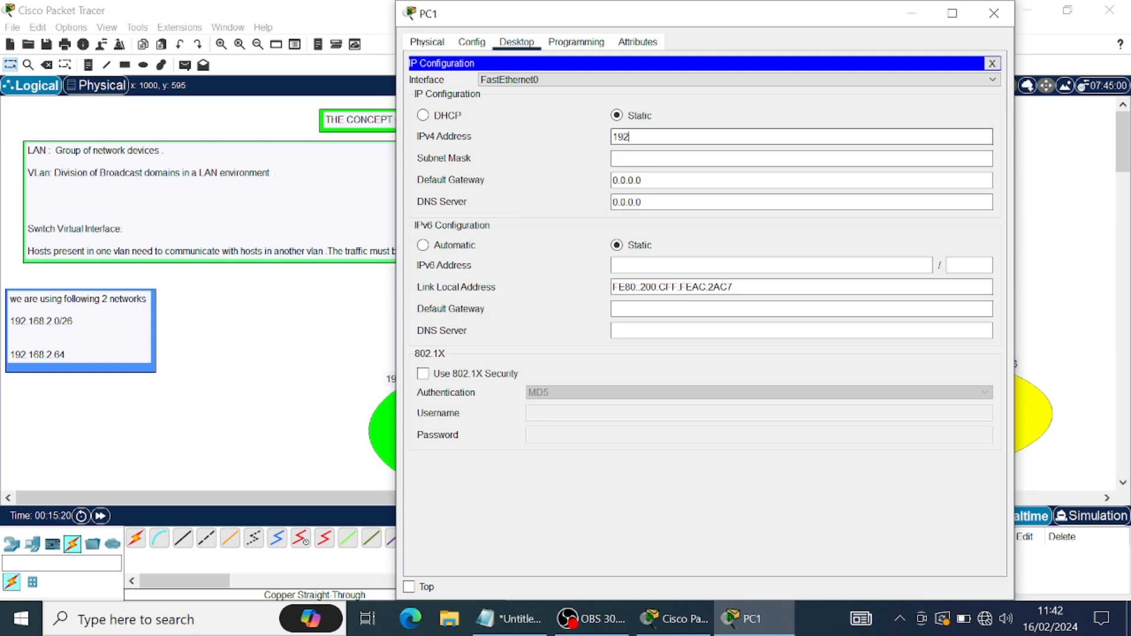
{"action": "type", "text": ".168.2.4"}
{"action": "key", "text": "Tab"}
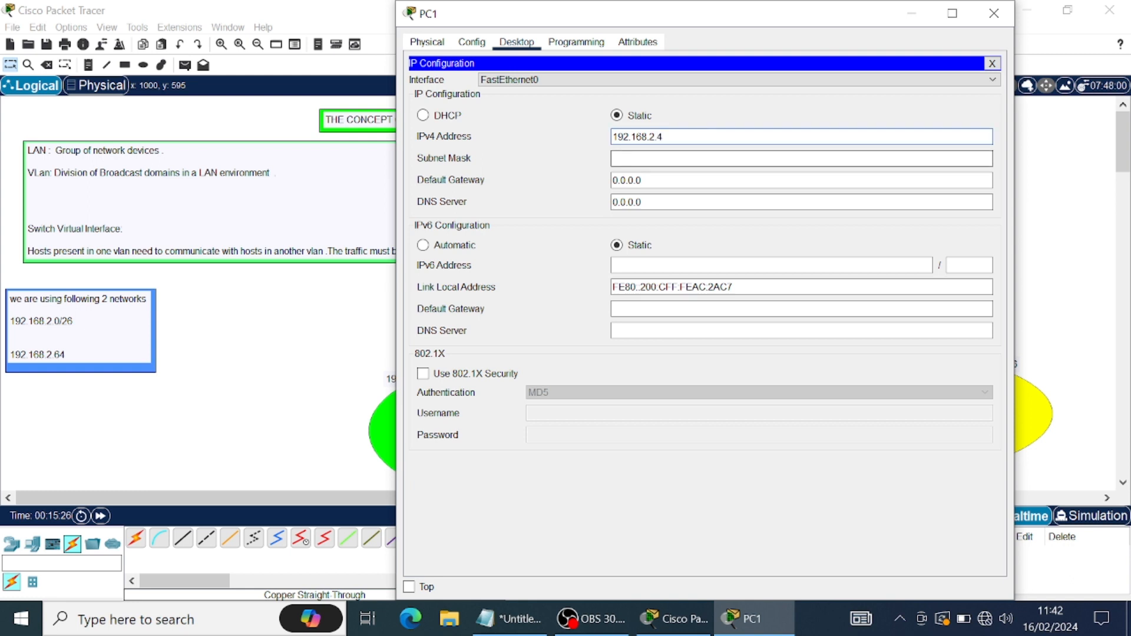
{"action": "key", "text": "BackSpace"}
{"action": "type", "text": "192"}
Set PC1's default gateway to 192.168.2.1 and close its configuration window.
{"action": "key", "text": "Tab"}
{"action": "key", "text": "BackSpace"}
{"action": "key", "text": "BackSpace"}
{"action": "key", "text": "BackSpace"}
{"action": "key", "text": "BackSpace"}
{"action": "key", "text": "BackSpace"}
{"action": "key", "text": "BackSpace"}
{"action": "key", "text": "BackSpace"}
{"action": "type", "text": "192"}
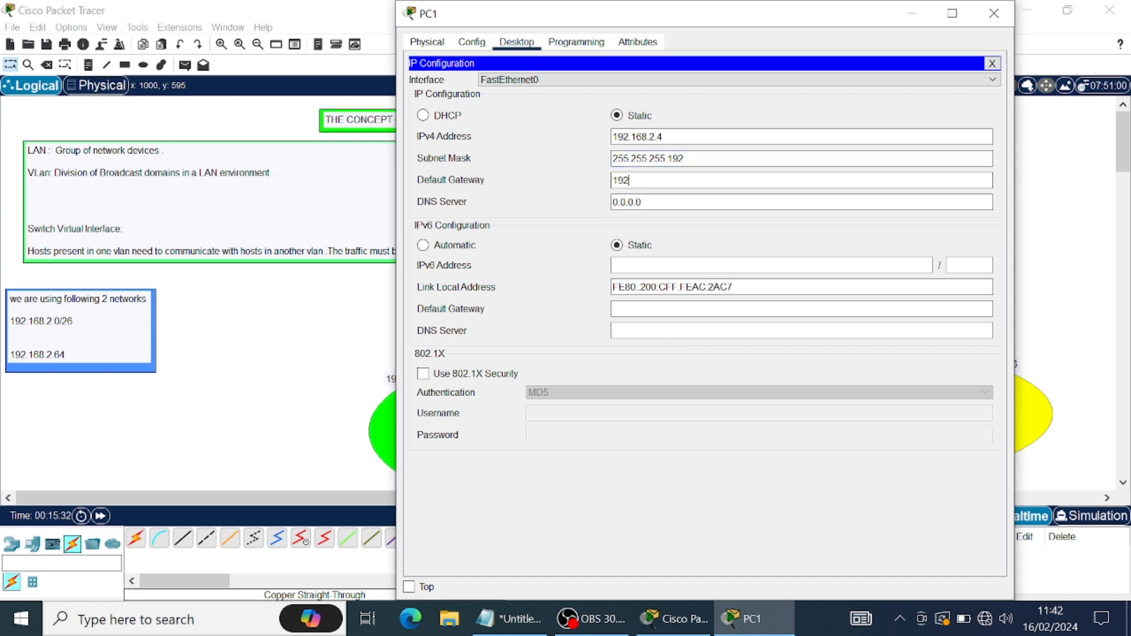
{"action": "type", "text": ".168.2.1"}
{"action": "left_click", "coordinate": [995, 16]}
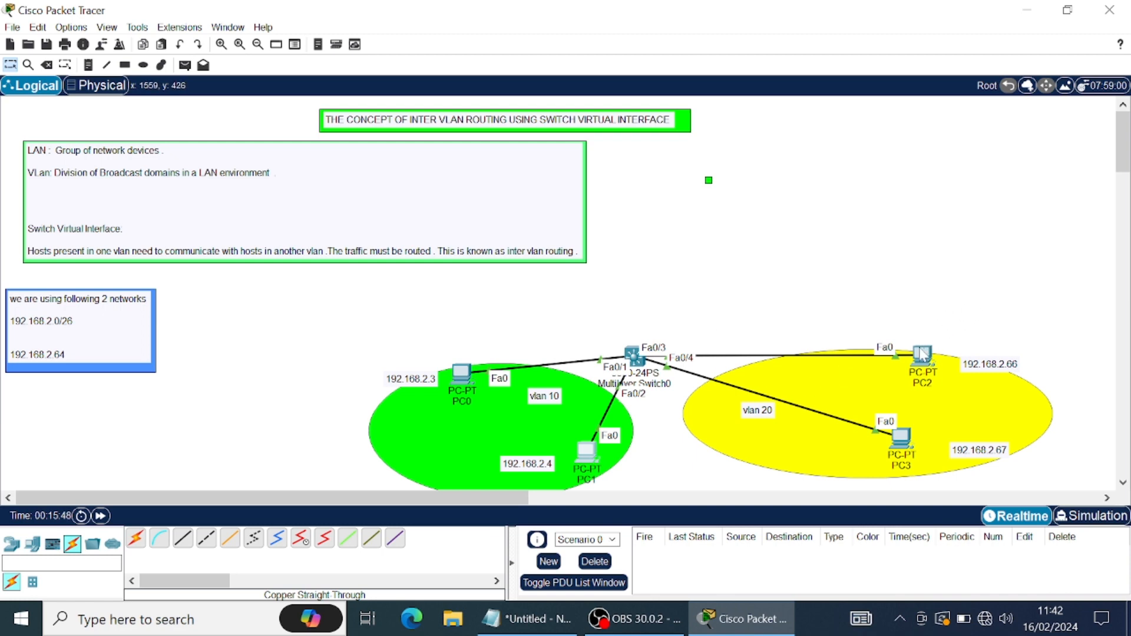
In PC2's IP configuration, set the static IPv4 address to 192.168.2.66 and the subnet mask to 255.255.255.192.
{"action": "mouse_move", "coordinate": [922, 354]}
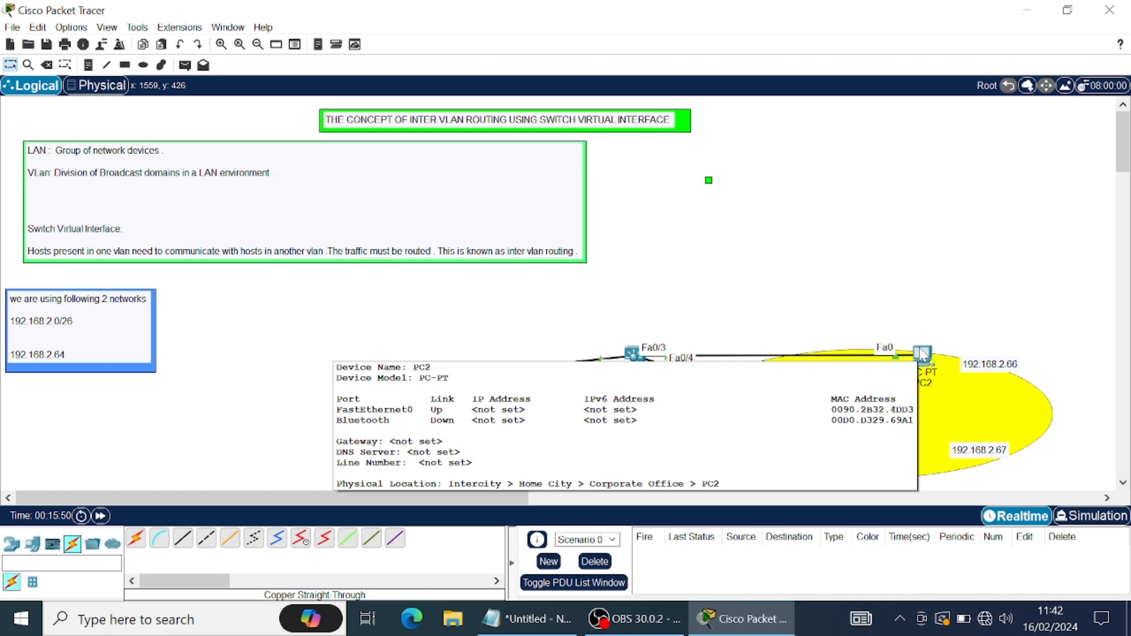
{"action": "left_click", "coordinate": [922, 354]}
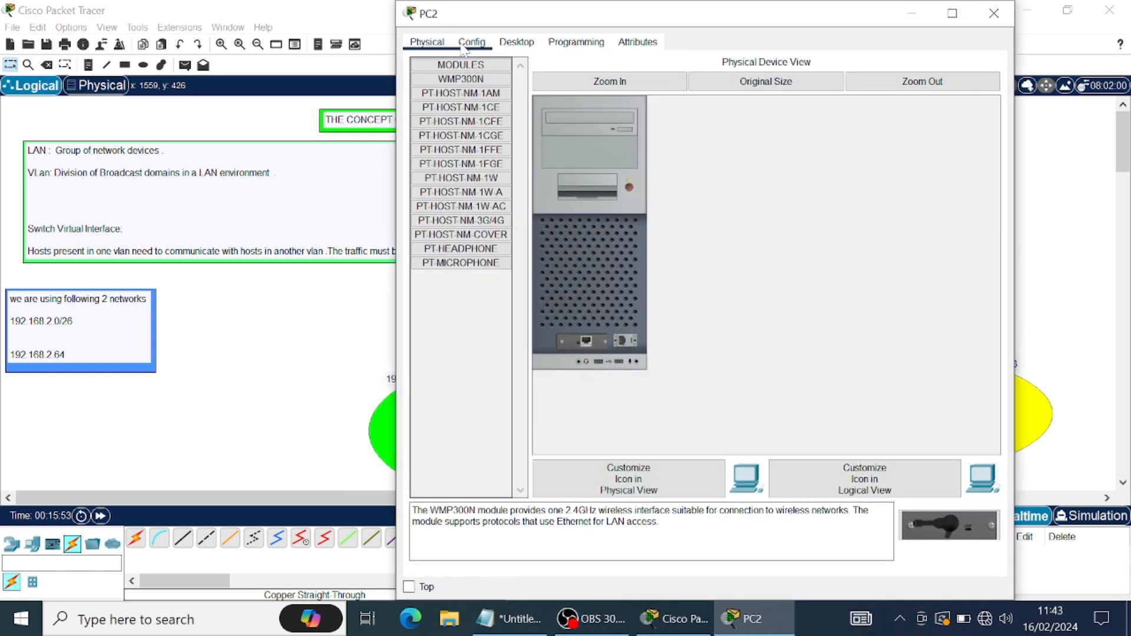
{"action": "left_click", "coordinate": [530, 43]}
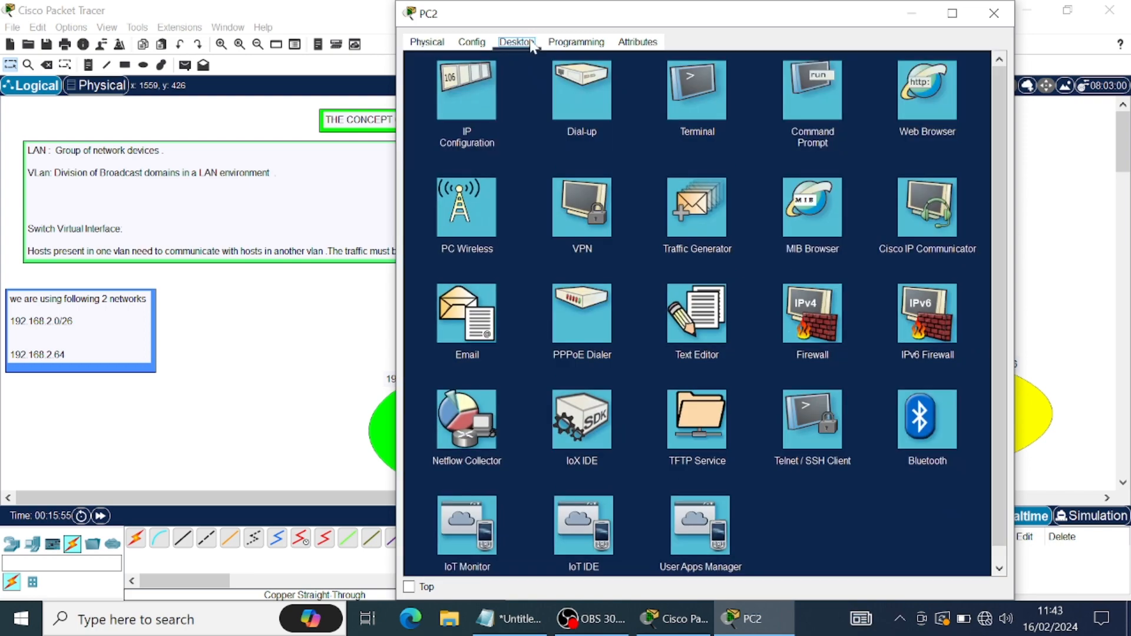
{"action": "left_click_drag", "start_coordinate": [815, 25], "coordinate": [483, 46]}
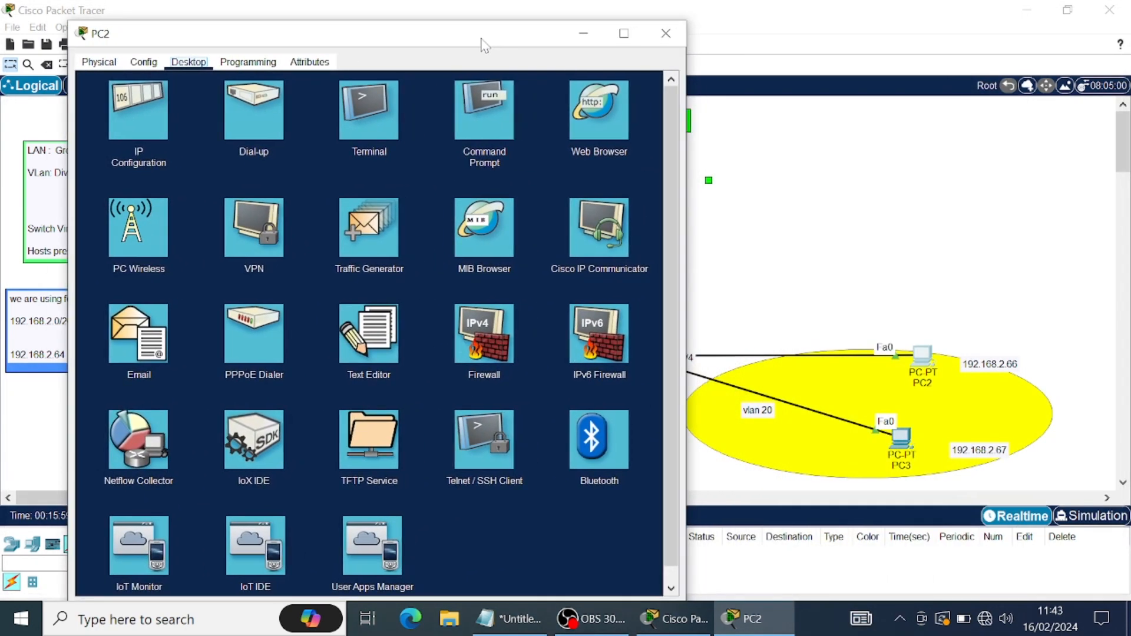
{"action": "left_click", "coordinate": [139, 130]}
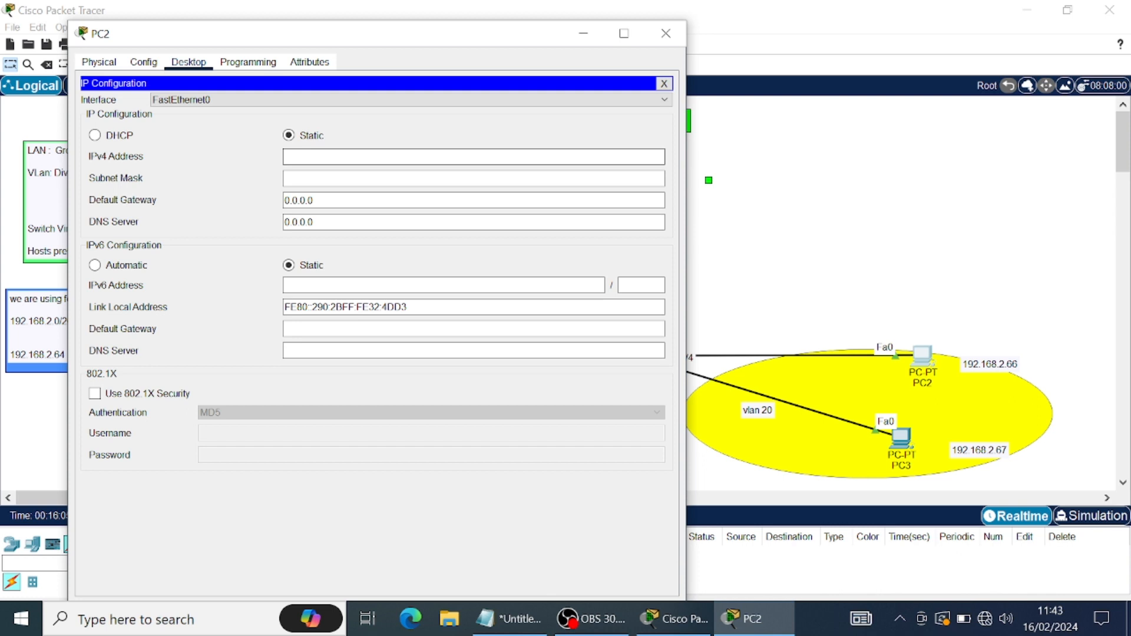
{"action": "type", "text": "192.168.2.66"}
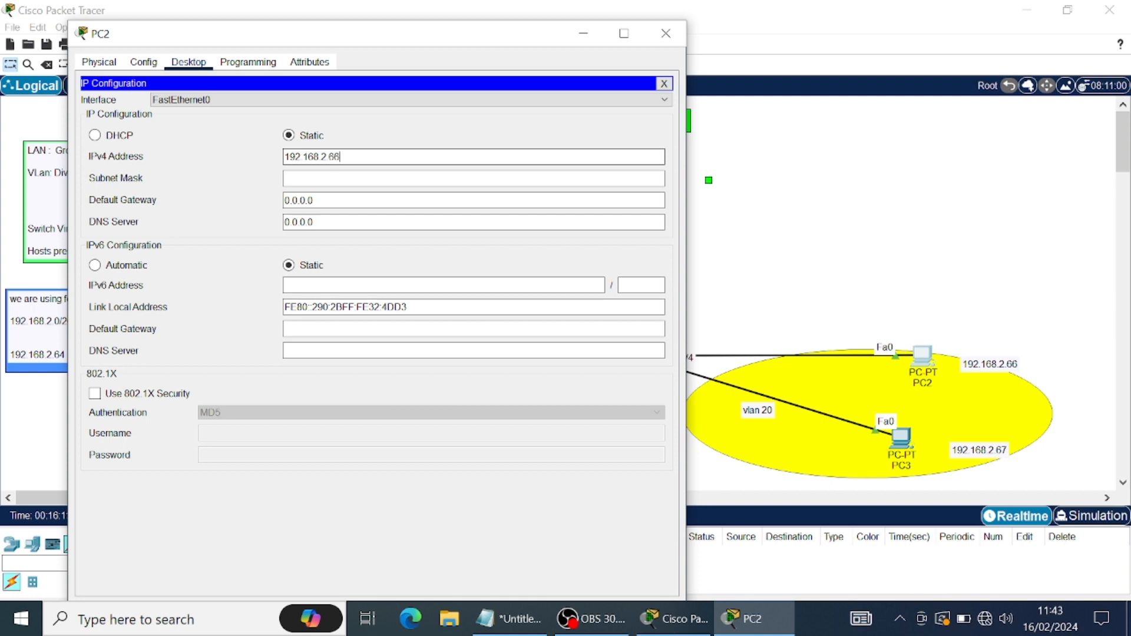
{"action": "key", "text": "Tab"}
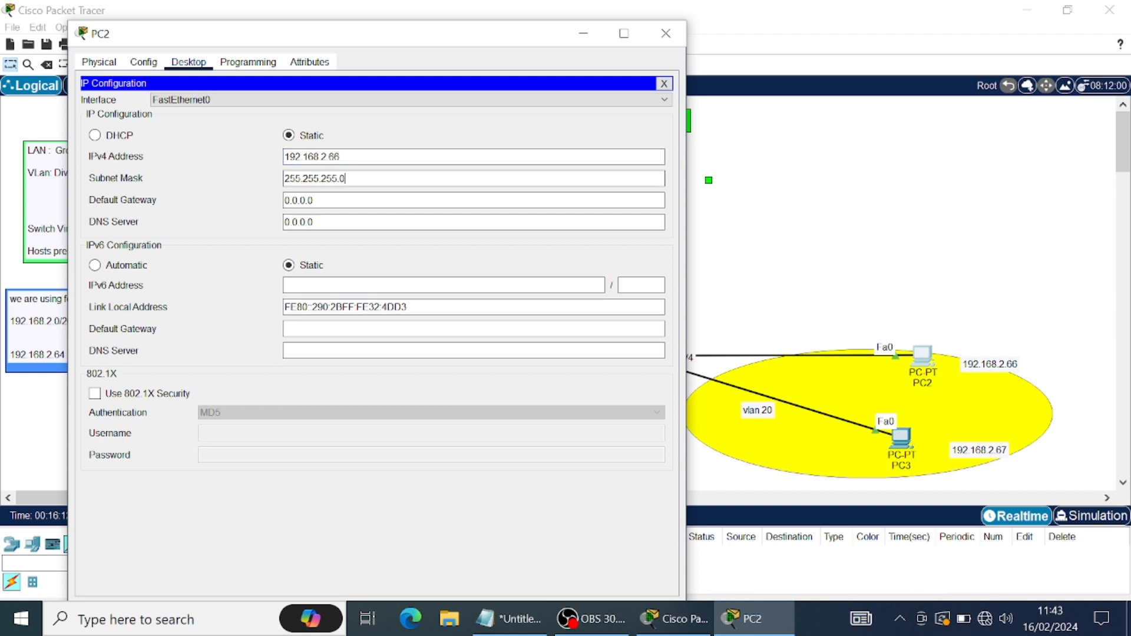
{"action": "type", "text": "192"}
Set PC2's default gateway to 192.168.2.65 and close its configuration window.
{"action": "key", "text": "Tab"}
{"action": "key", "text": "BackSpace"}
{"action": "key", "text": "BackSpace"}
{"action": "key", "text": "BackSpace"}
{"action": "key", "text": "BackSpace"}
{"action": "key", "text": "BackSpace"}
{"action": "key", "text": "BackSpace"}
{"action": "key", "text": "BackSpace"}
{"action": "type", "text": "192"}
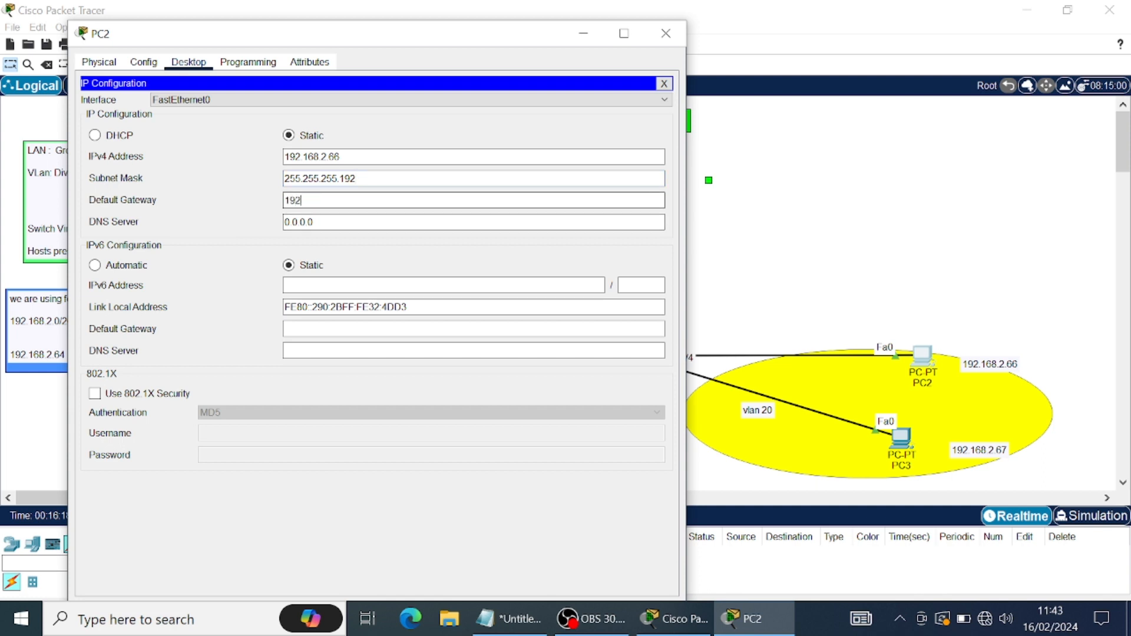
{"action": "type", "text": ".168.2."}
{"action": "type", "text": "65"}
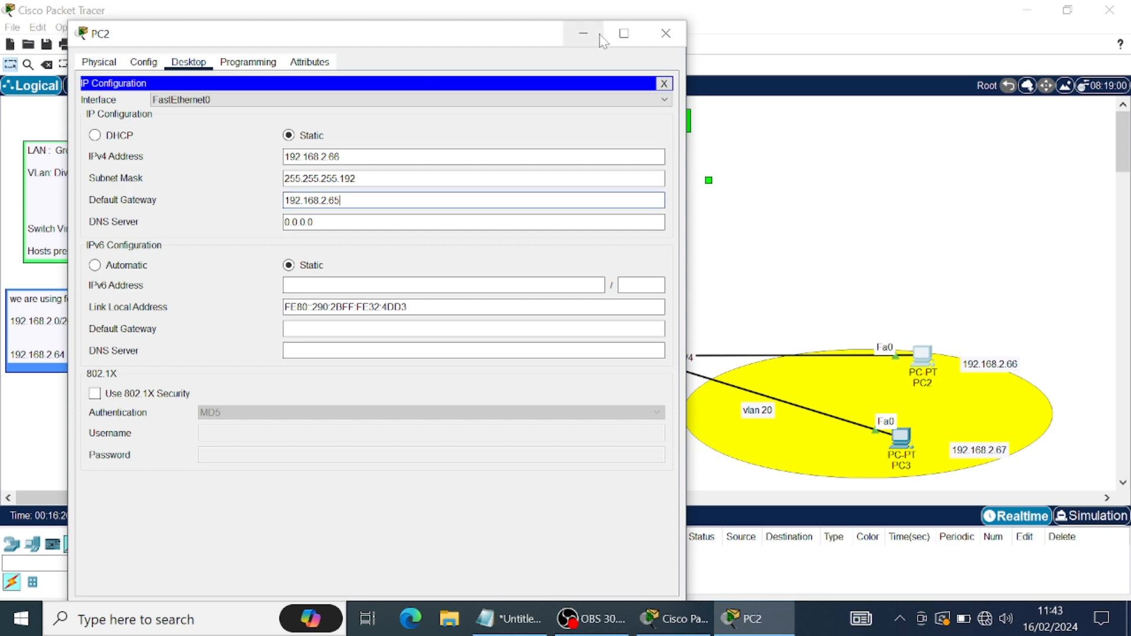
{"action": "left_click", "coordinate": [666, 33]}
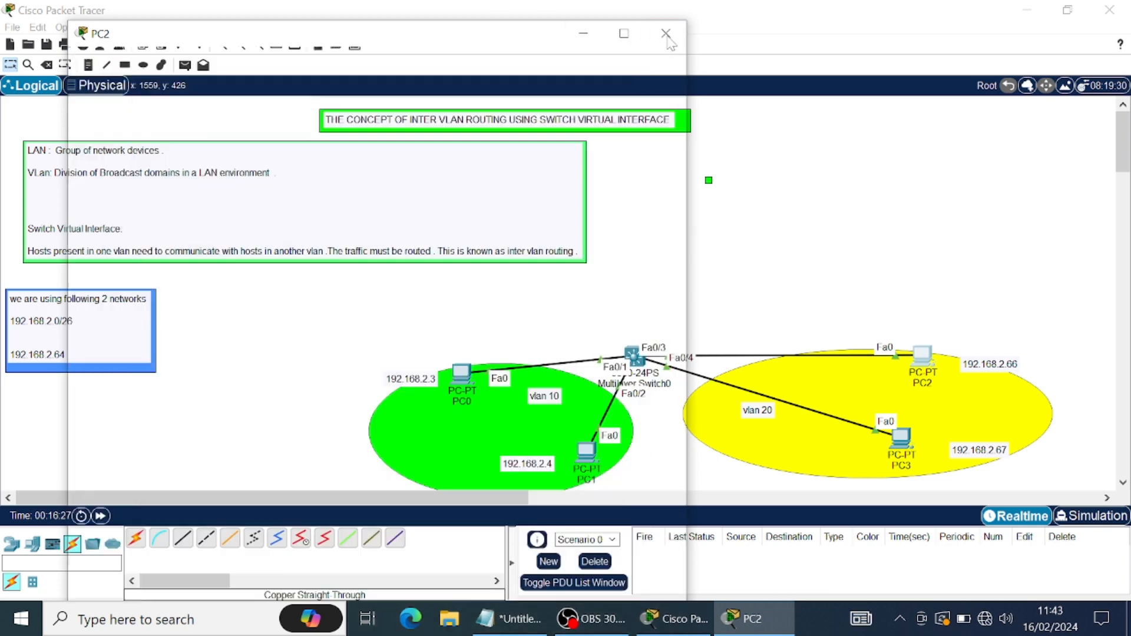
In PC3's IP configuration, set the static IPv4 address to 192.168.2.67 and the subnet mask to 255.255.255.192.
{"action": "left_click", "coordinate": [898, 438]}
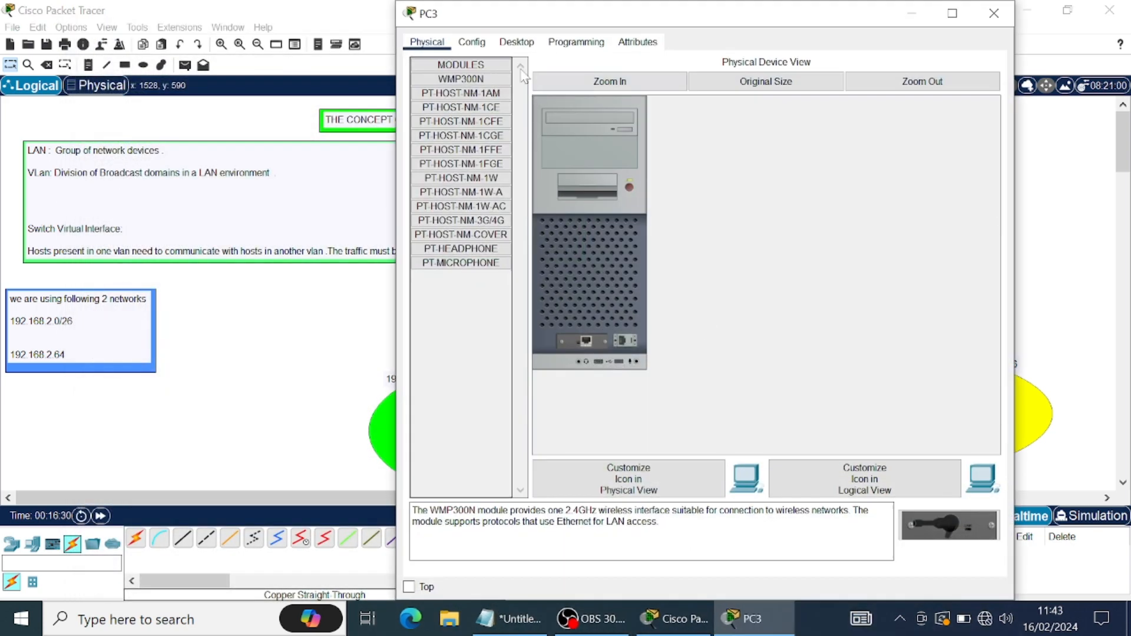
{"action": "left_click", "coordinate": [521, 43]}
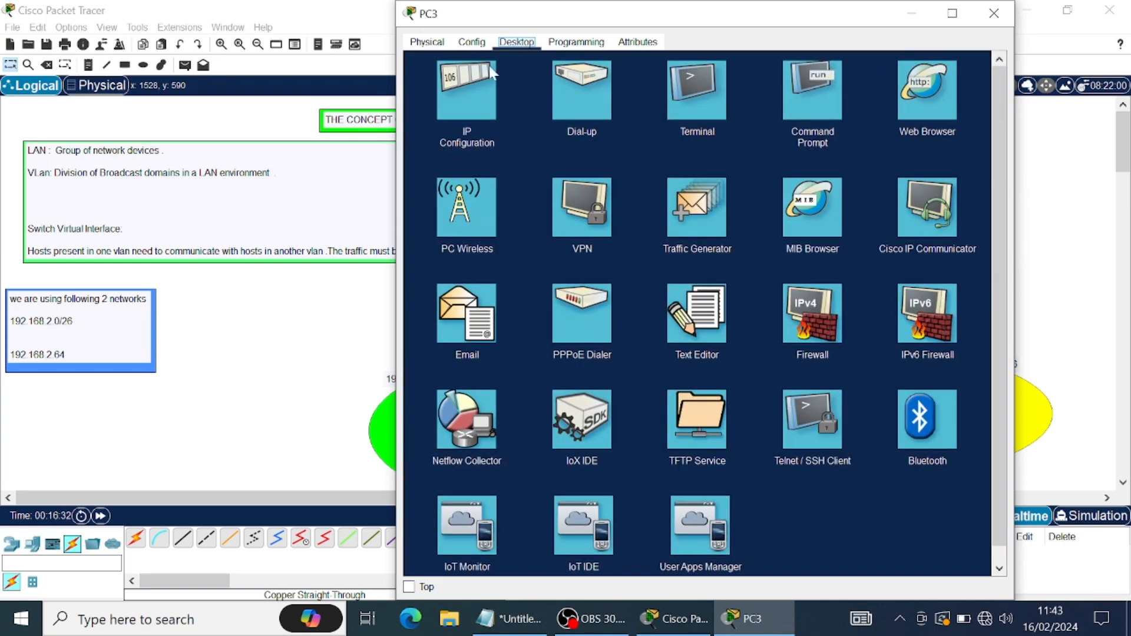
{"action": "left_click", "coordinate": [494, 72]}
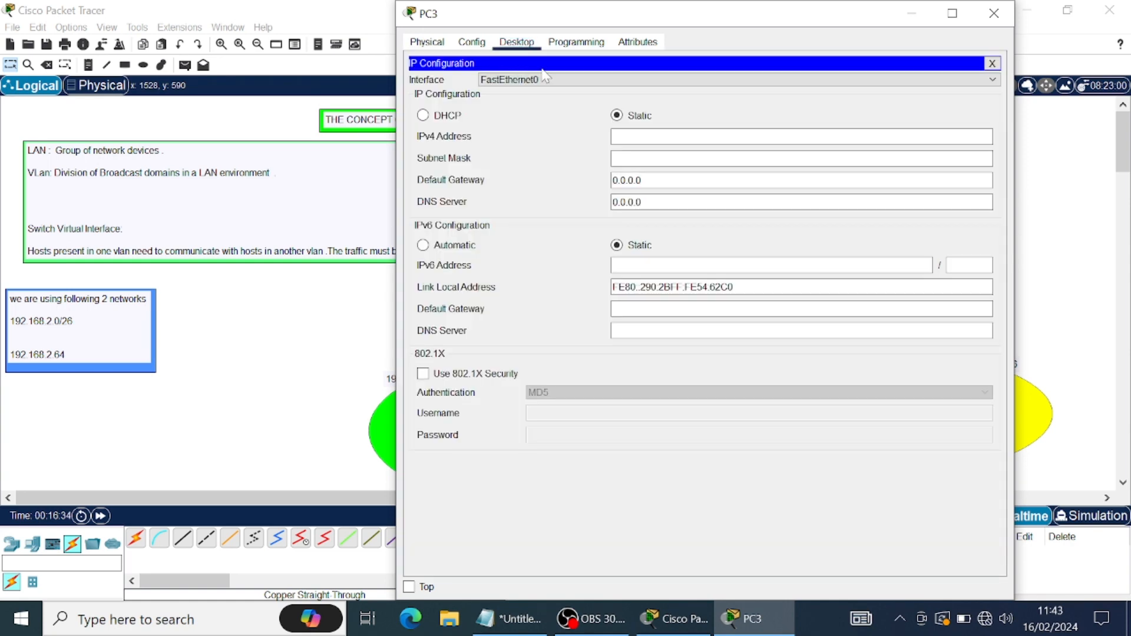
{"action": "left_click_drag", "start_coordinate": [799, 25], "coordinate": [538, 48]}
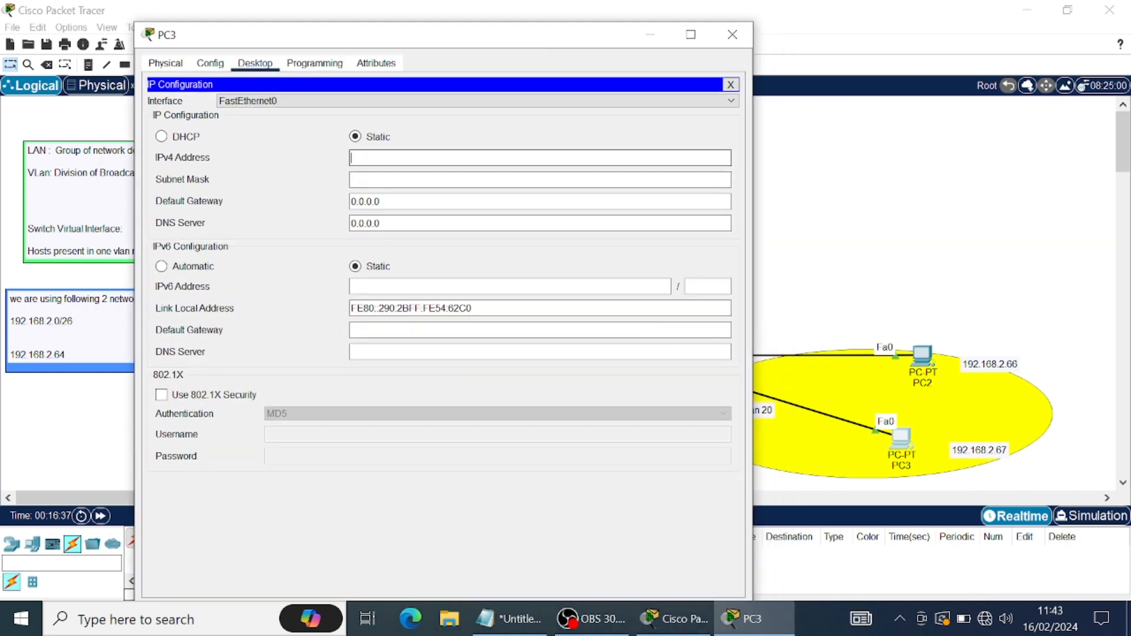
{"action": "type", "text": "192.168.2.67"}
{"action": "key", "text": "Tab"}
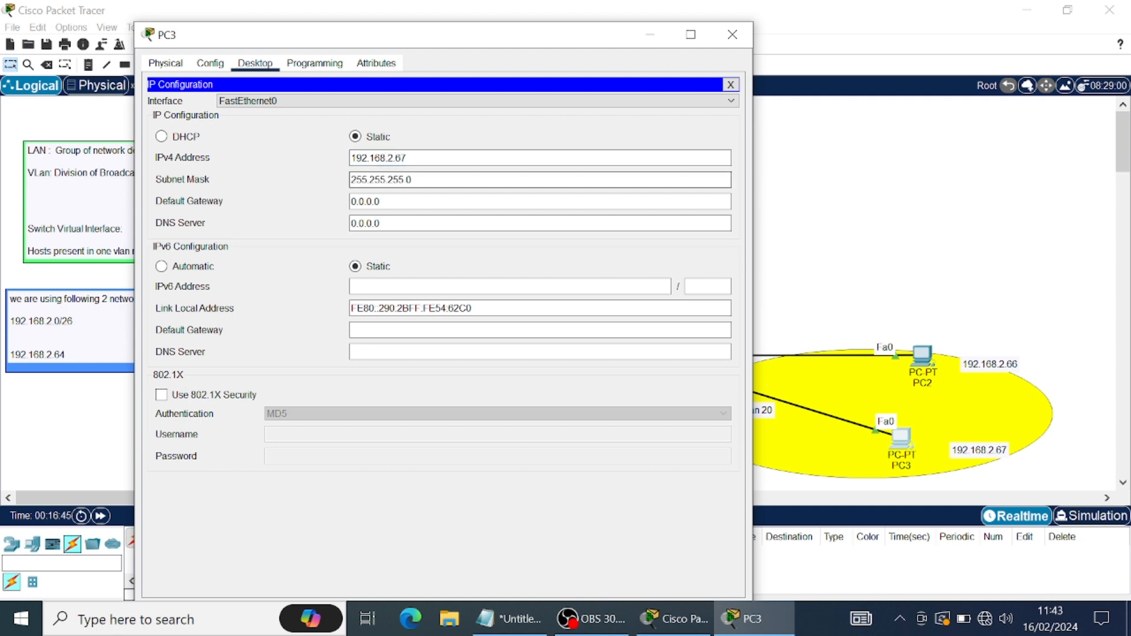
{"action": "key", "text": "BackSpace"}
{"action": "type", "text": "192"}
Set PC3's default gateway to 192.168.2.65 and close its configuration window.
{"action": "key", "text": "Tab"}
{"action": "key", "text": "BackSpace"}
{"action": "key", "text": "BackSpace"}
{"action": "key", "text": "BackSpace"}
{"action": "key", "text": "BackSpace"}
{"action": "key", "text": "BackSpace"}
{"action": "key", "text": "BackSpace"}
{"action": "key", "text": "BackSpace"}
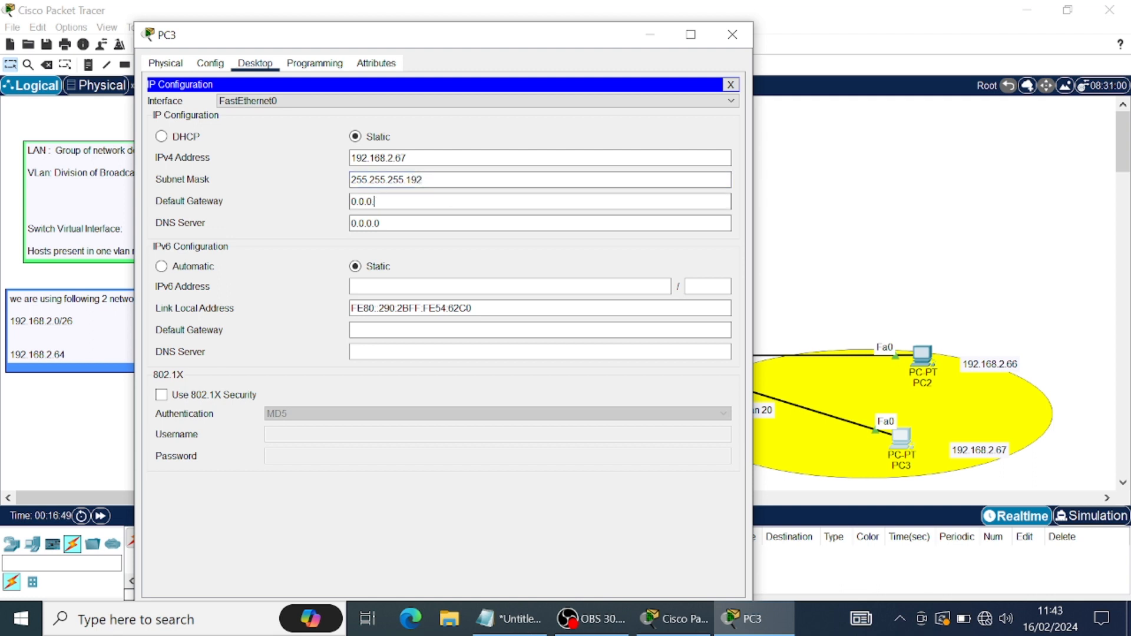
{"action": "type", "text": "192"}
{"action": "type", "text": ".168.2"}
{"action": "type", "text": ".1"}
{"action": "type", "text": "65"}
{"action": "left_click", "coordinate": [735, 35]}
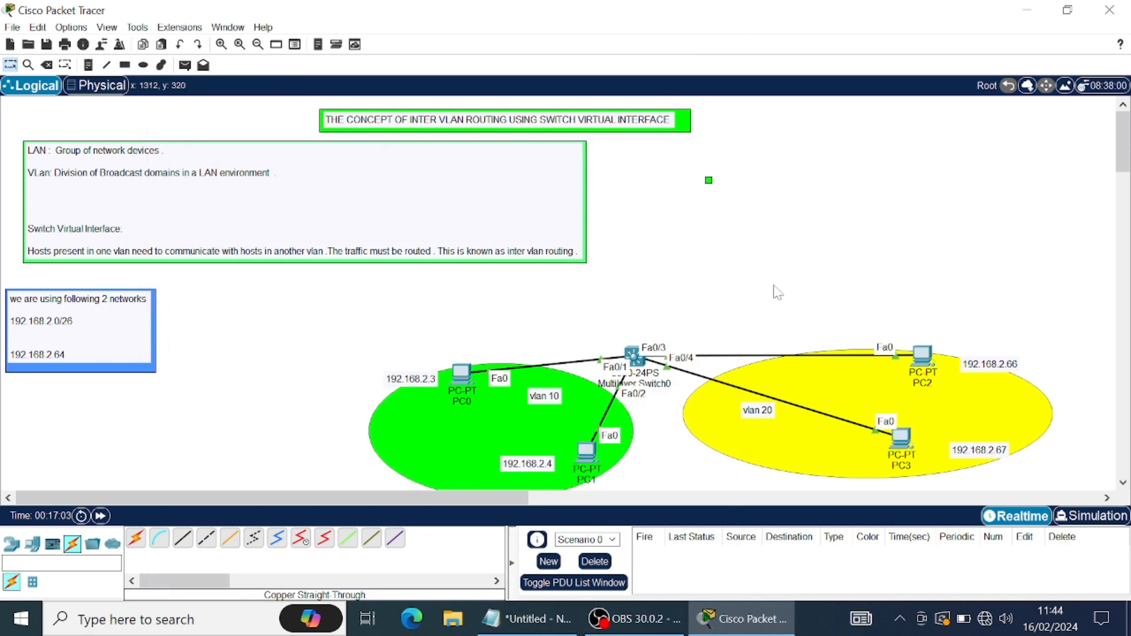
From PC0's command prompt, repeat the ping to PC1 at 192.168.2.4, then close PC0's window.
{"action": "left_click", "coordinate": [461, 373]}
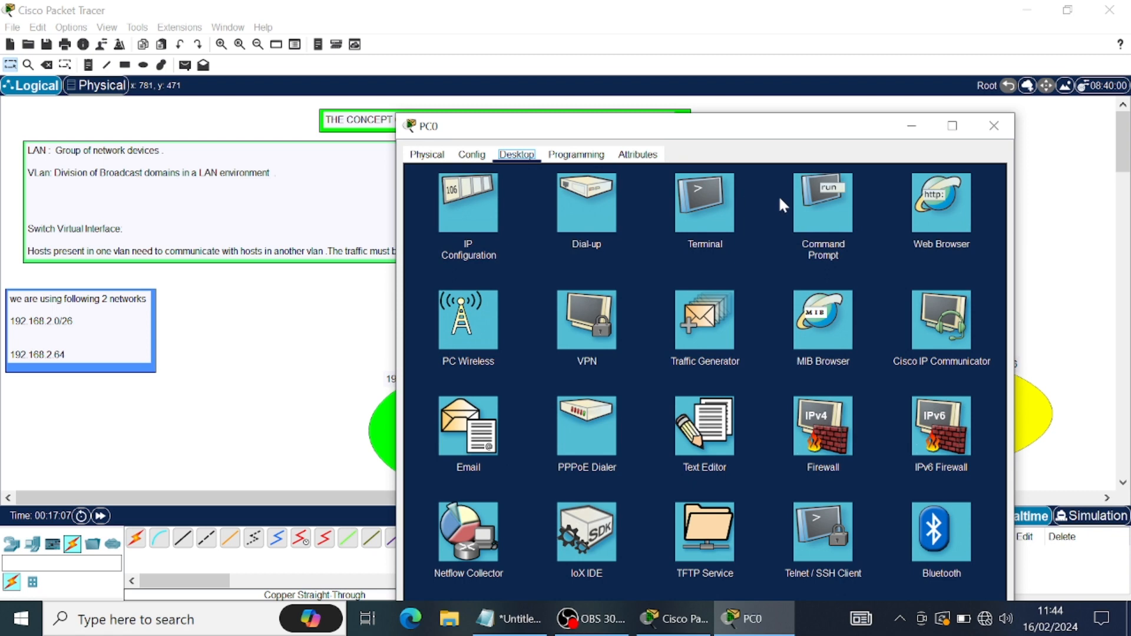
{"action": "left_click", "coordinate": [806, 207]}
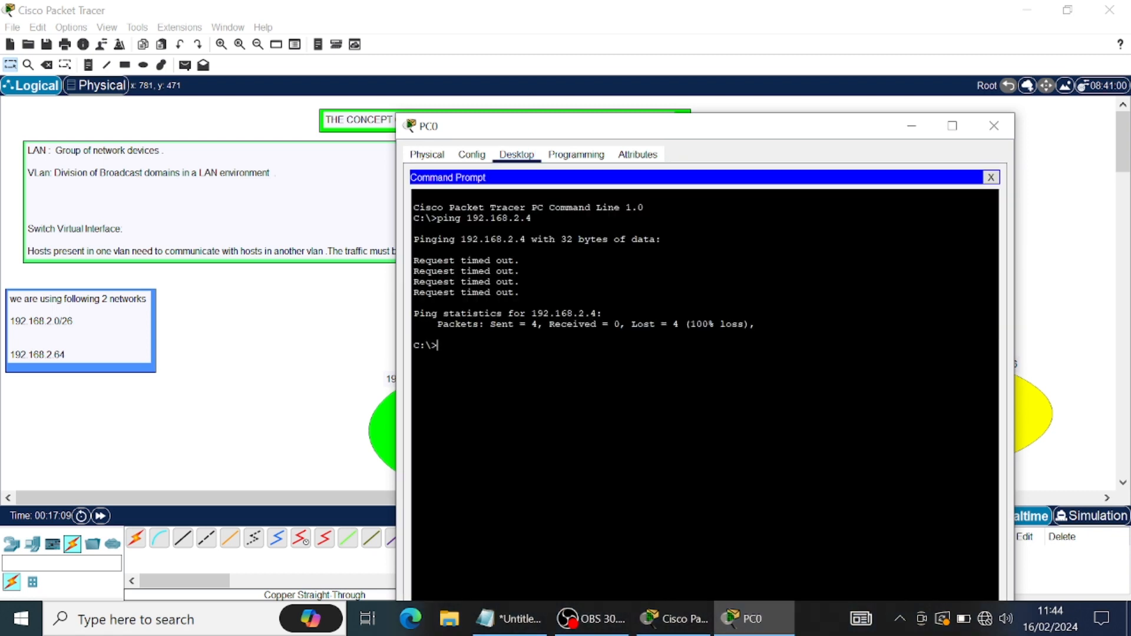
{"action": "key", "text": "Up"}
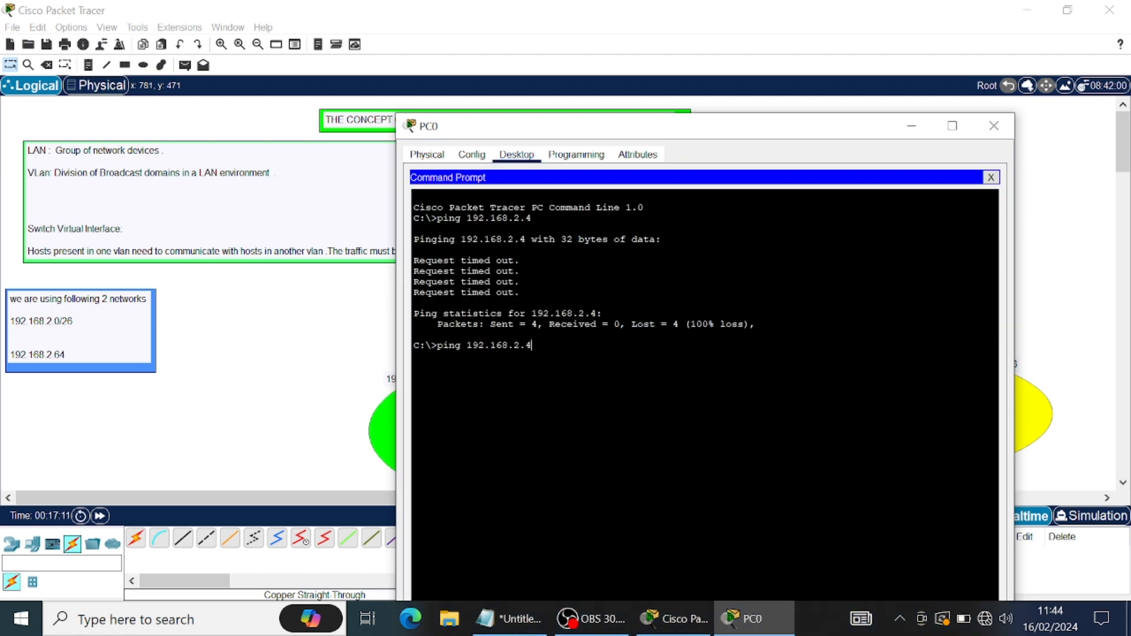
{"action": "key", "text": "Return"}
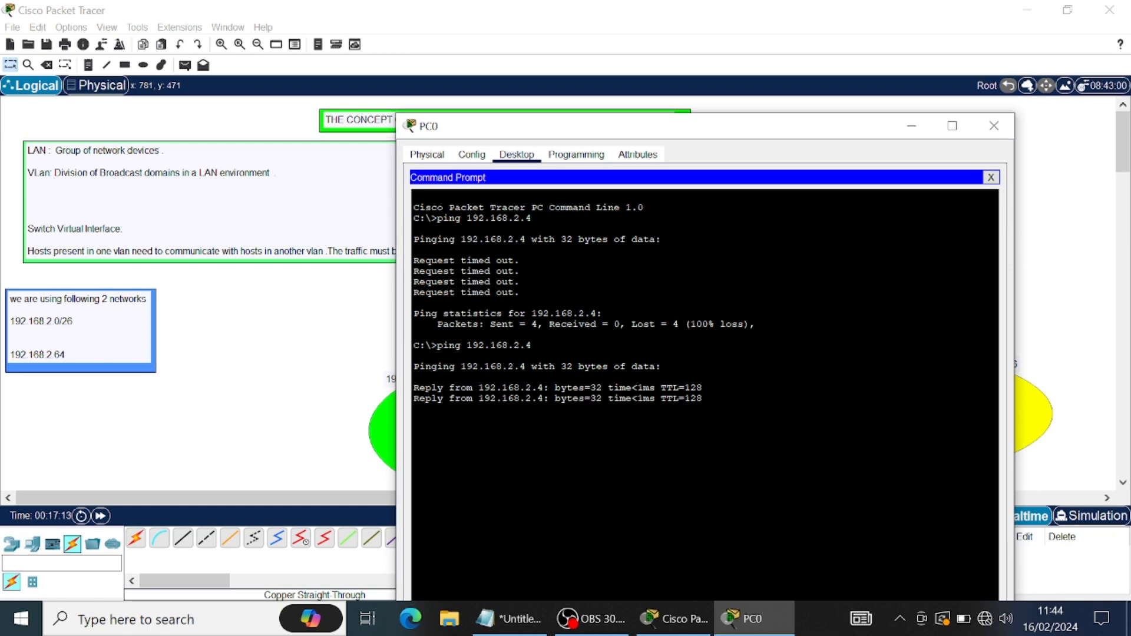
{"action": "left_click", "coordinate": [991, 139]}
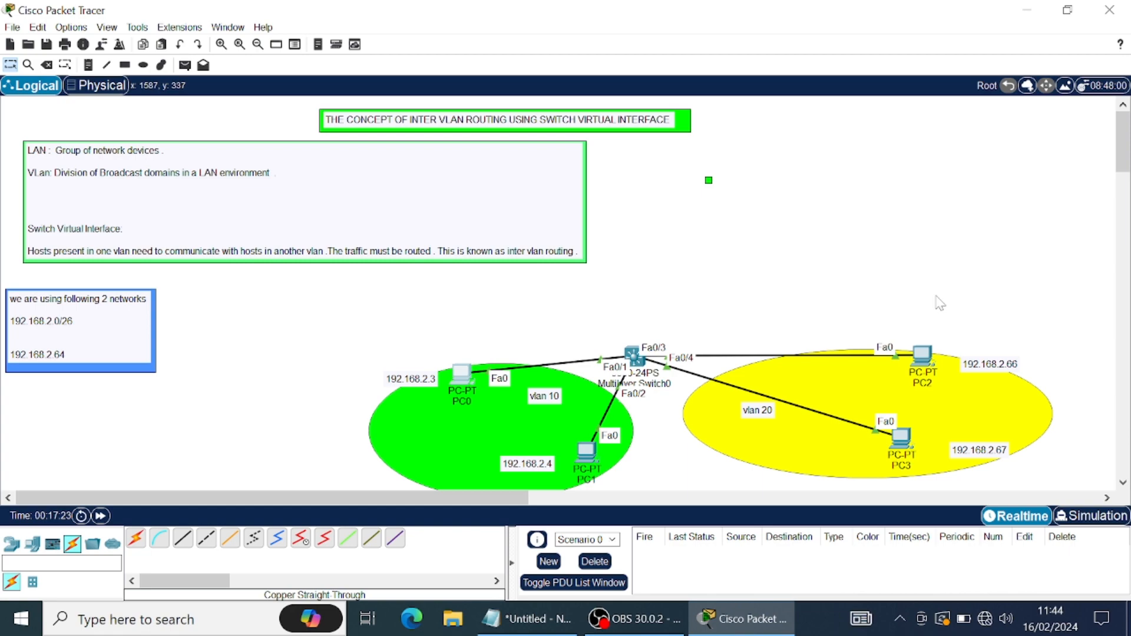
From PC2's command prompt, ping PC3 at 192.168.2.67 and close PC2's window.
{"action": "left_click", "coordinate": [920, 355]}
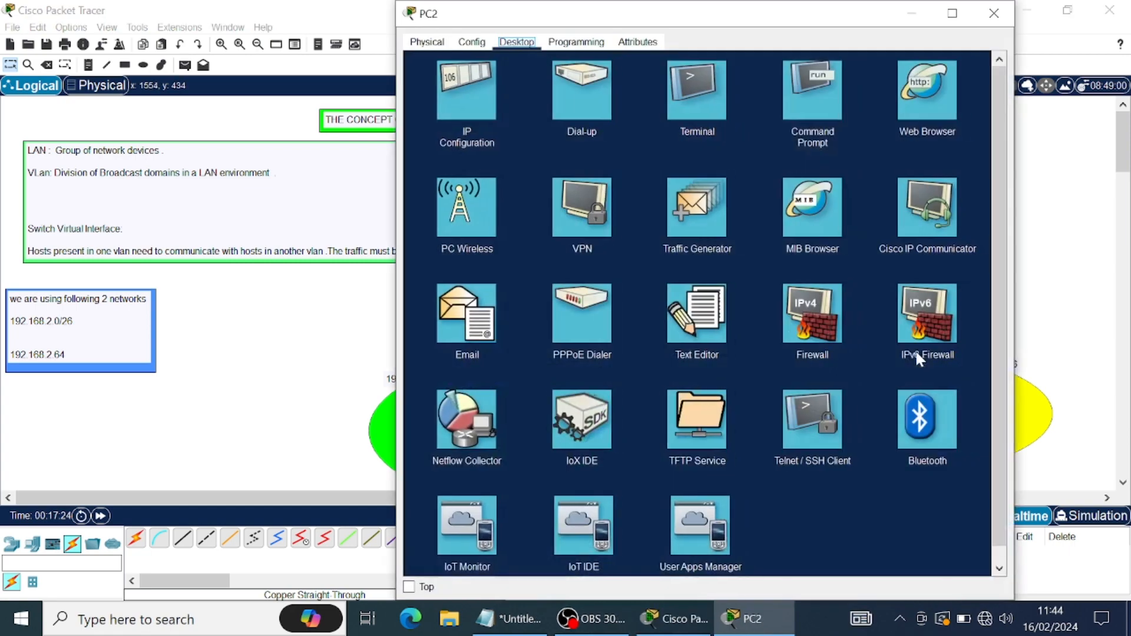
{"action": "left_click_drag", "start_coordinate": [865, 17], "coordinate": [600, 42]}
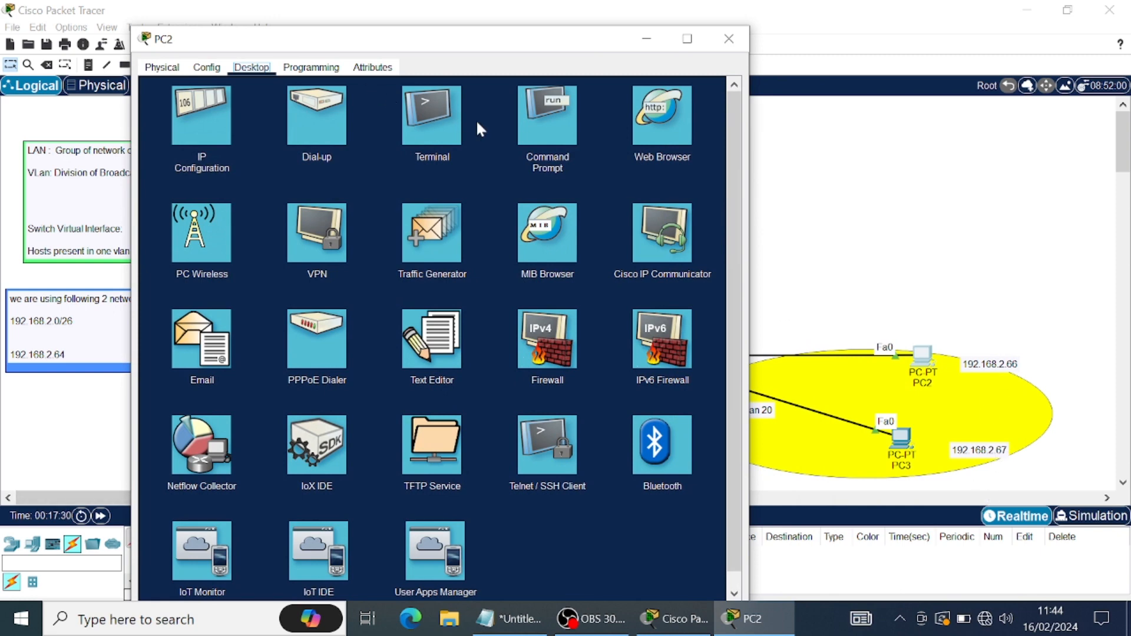
{"action": "left_click", "coordinate": [563, 143]}
{"action": "type", "text": "ping 192."}
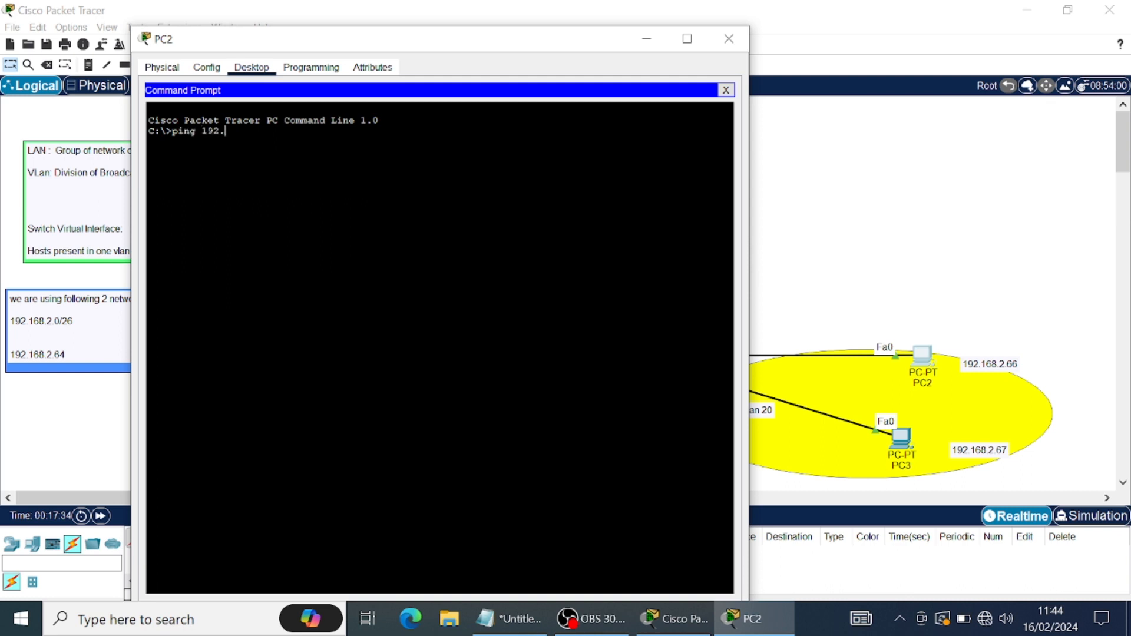
{"action": "type", "text": "168.2.67"}
{"action": "key", "text": "Return"}
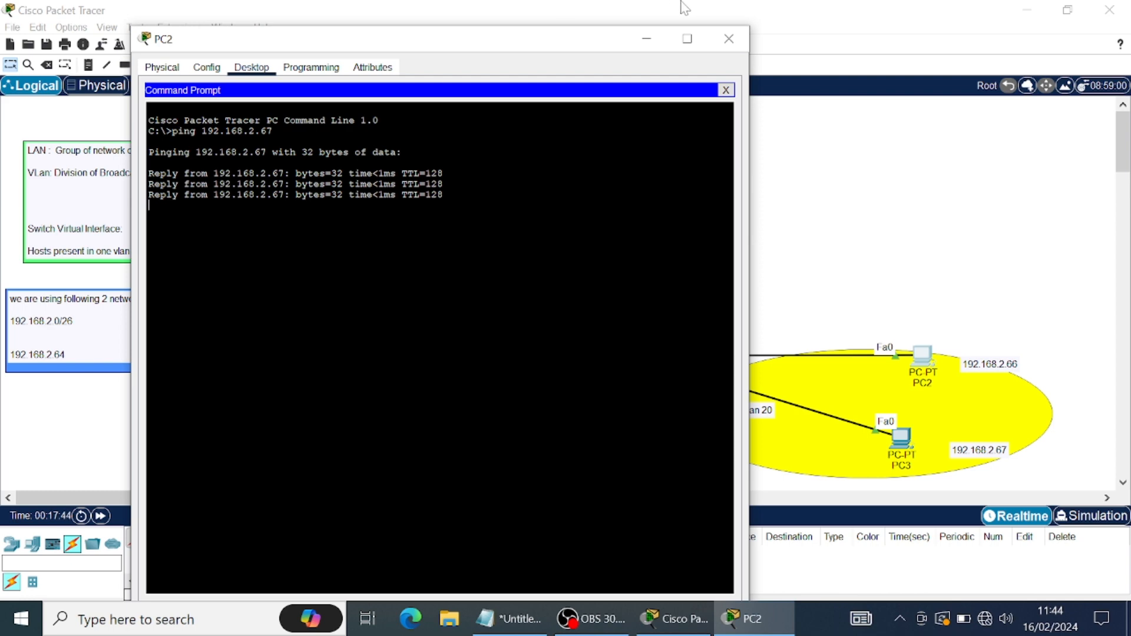
{"action": "left_click", "coordinate": [729, 40]}
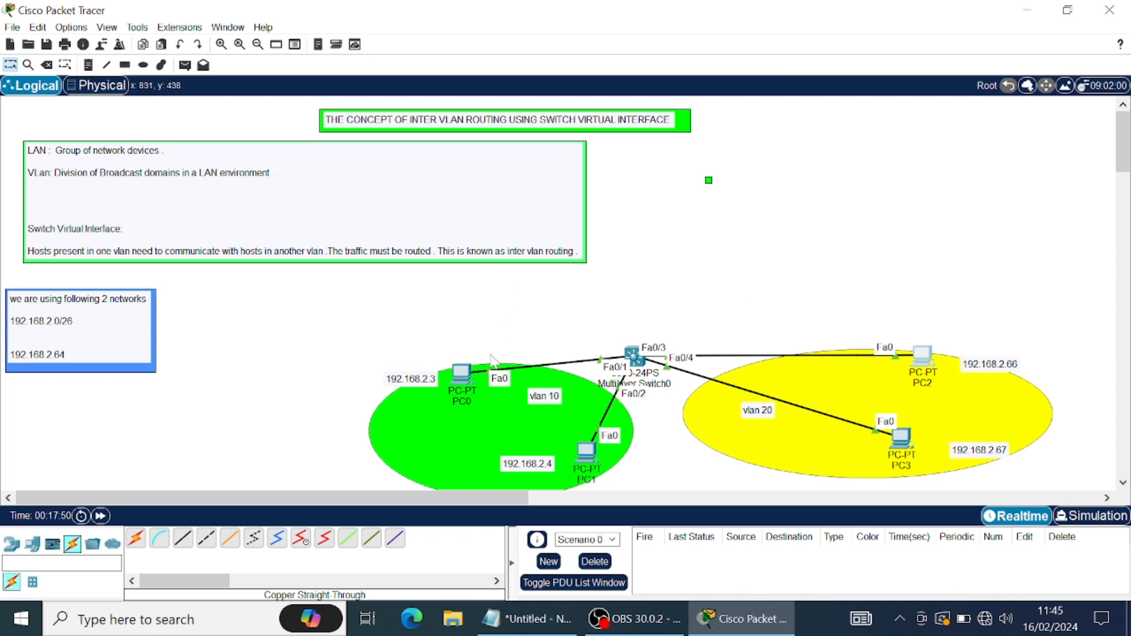
From PC0's command prompt, ping PC2 in VLAN 20 at 192.168.2.66, interrupt the ping and close PC0's window.
{"action": "left_click", "coordinate": [460, 373]}
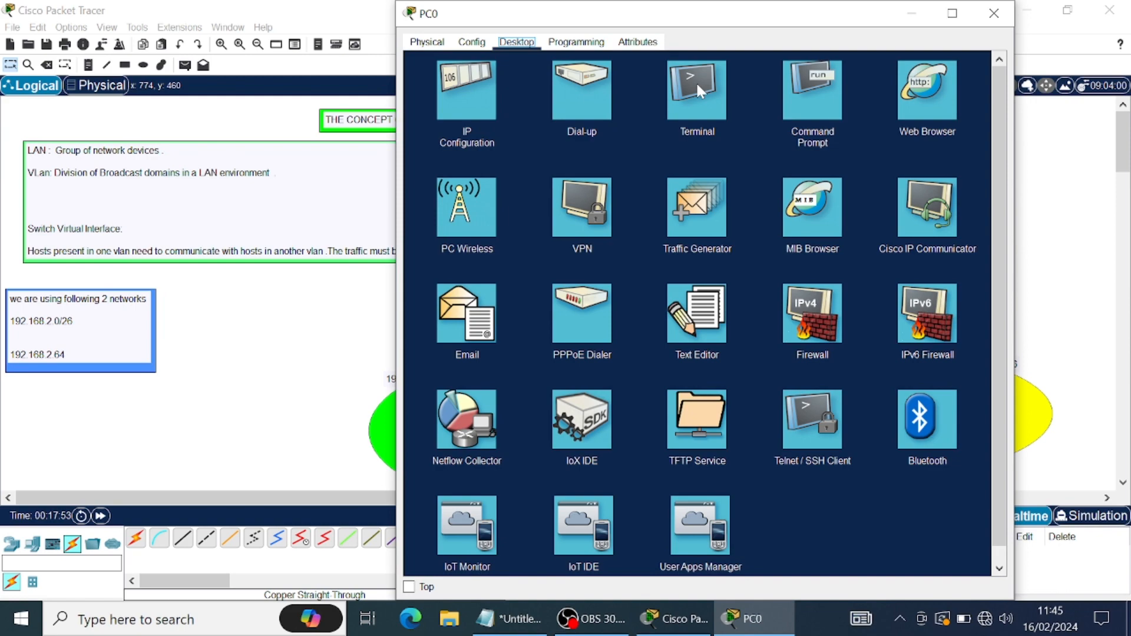
{"action": "left_click", "coordinate": [813, 89]}
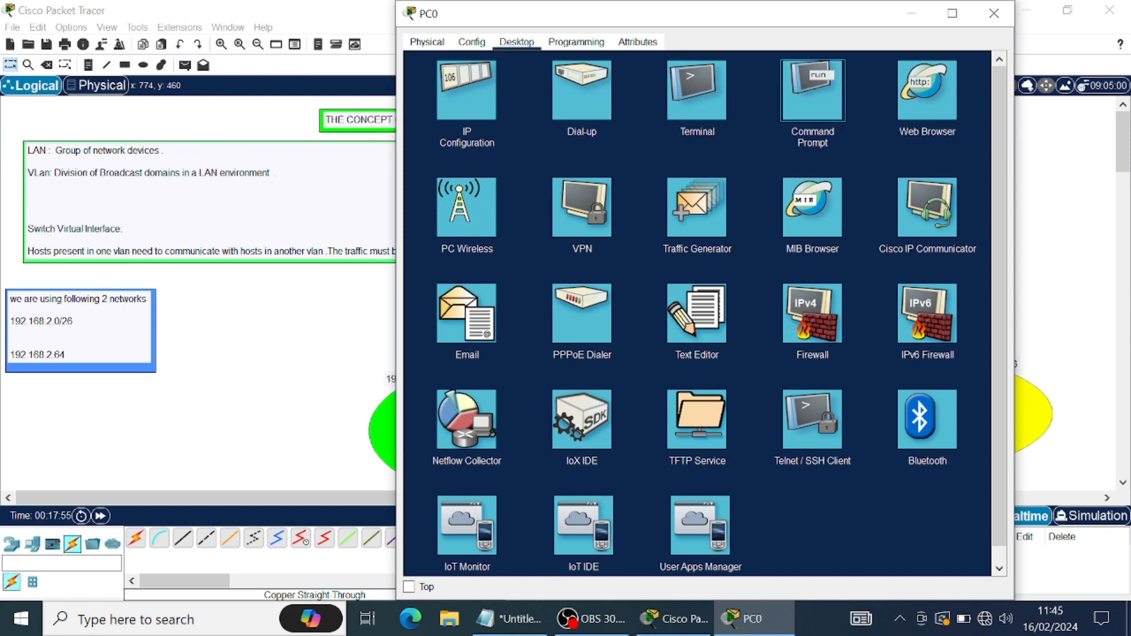
{"action": "left_click_drag", "start_coordinate": [797, 30], "coordinate": [560, 43]}
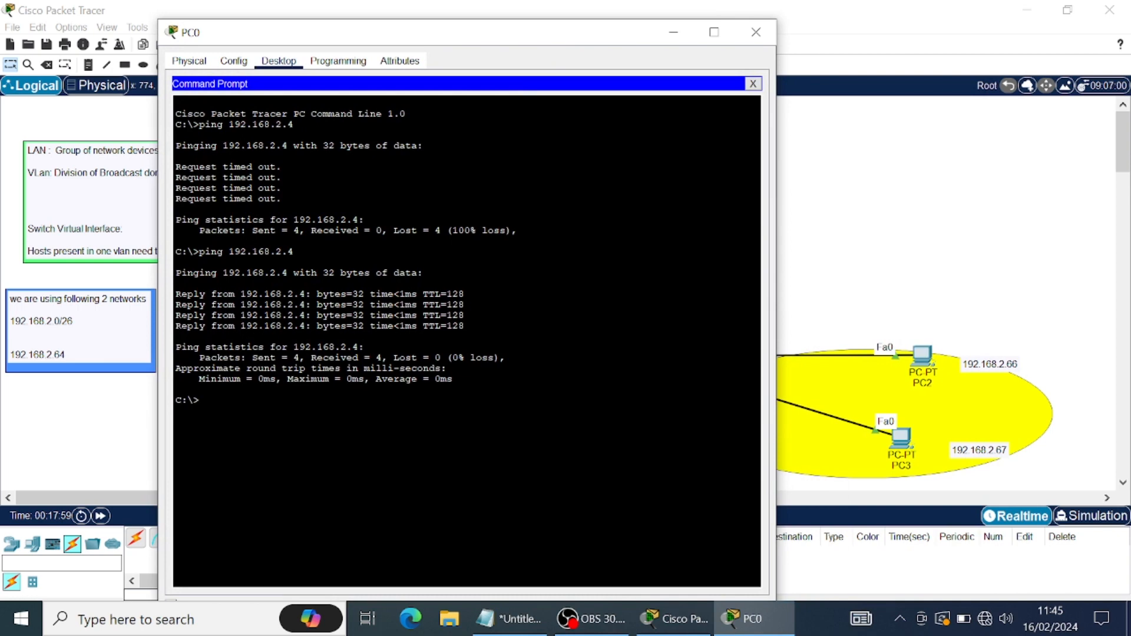
{"action": "key", "text": "Up"}
{"action": "key", "text": "BackSpace"}
{"action": "type", "text": "66"}
{"action": "key", "text": "Return"}
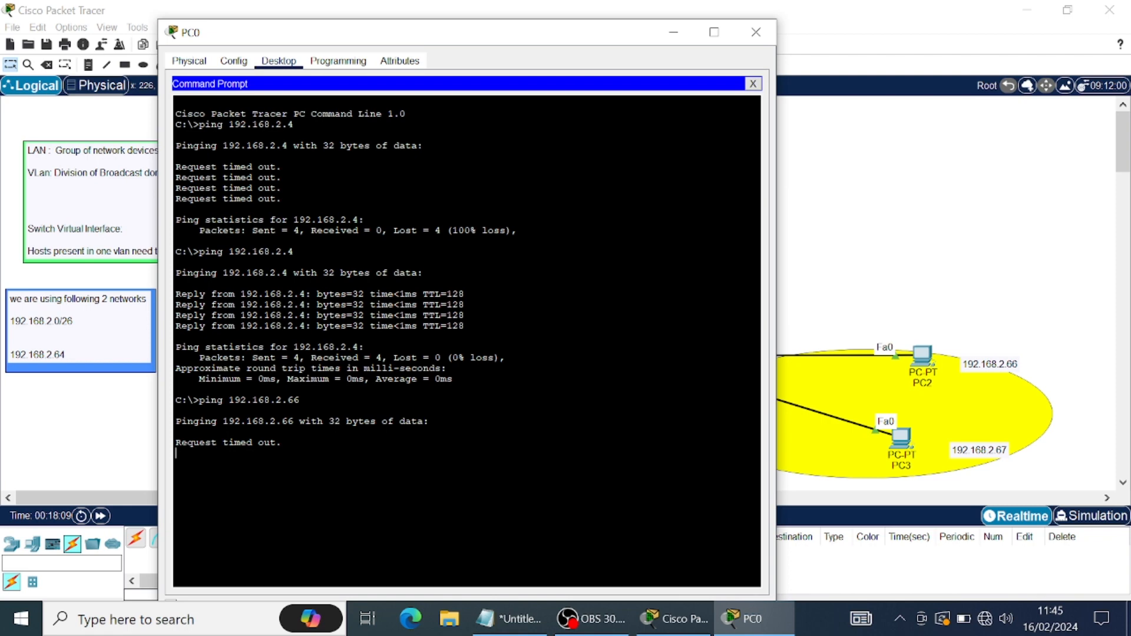
{"action": "key", "text": "ctrl+c"}
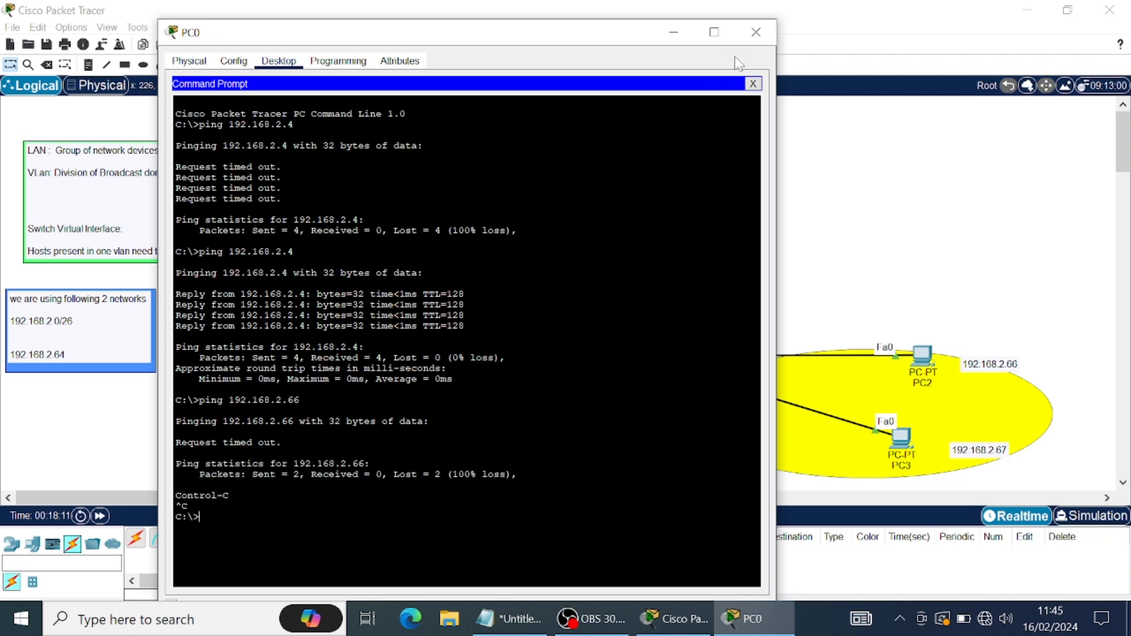
{"action": "left_click", "coordinate": [756, 36]}
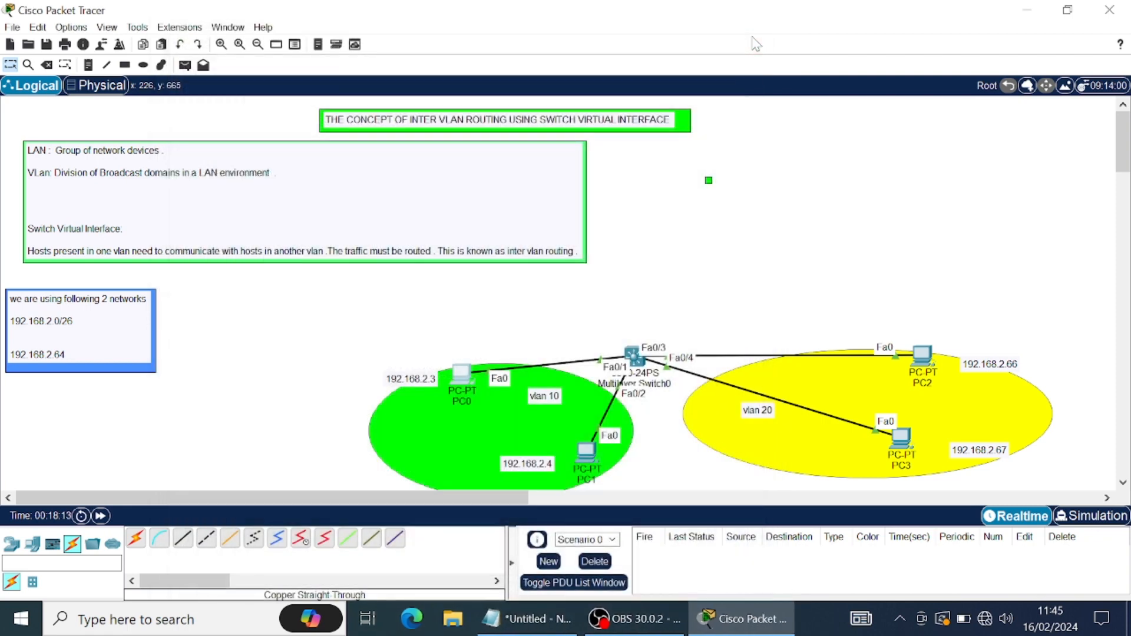
In Multilayer Switch0's command line, exit the FastEthernet 0/4 interface mode back to global configuration mode.
{"action": "left_click", "coordinate": [637, 356]}
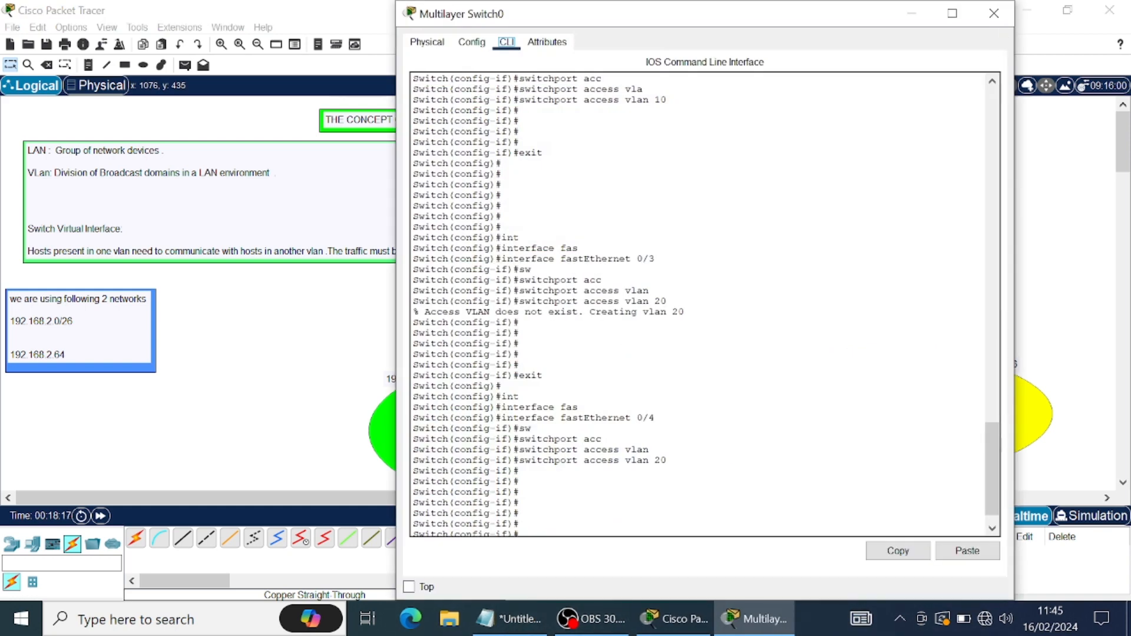
{"action": "left_click_drag", "start_coordinate": [993, 437], "coordinate": [985, 480]}
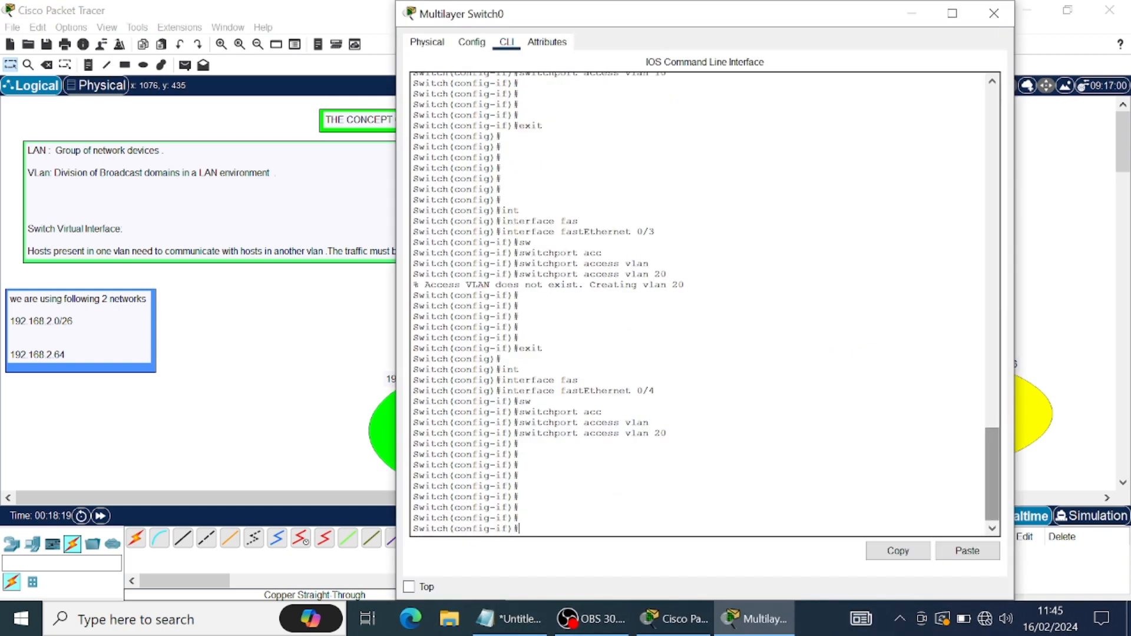
{"action": "key", "text": "Return"}
{"action": "key", "text": "Return"}
{"action": "key", "text": "Return"}
{"action": "key", "text": "Return"}
{"action": "key", "text": "Return"}
{"action": "key", "text": "Return"}
{"action": "key", "text": "Return"}
{"action": "key", "text": "Return"}
{"action": "key", "text": "Return"}
{"action": "key", "text": "Return"}
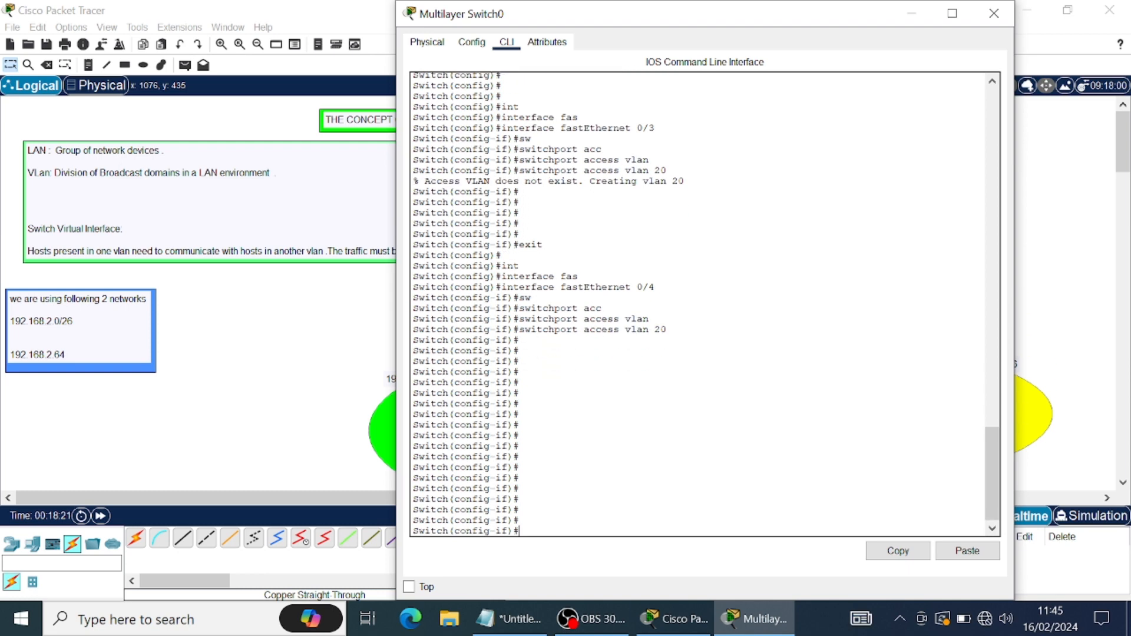
{"action": "key", "text": "Return"}
{"action": "key", "text": "Return"}
{"action": "key", "text": "Return"}
{"action": "key", "text": "Return"}
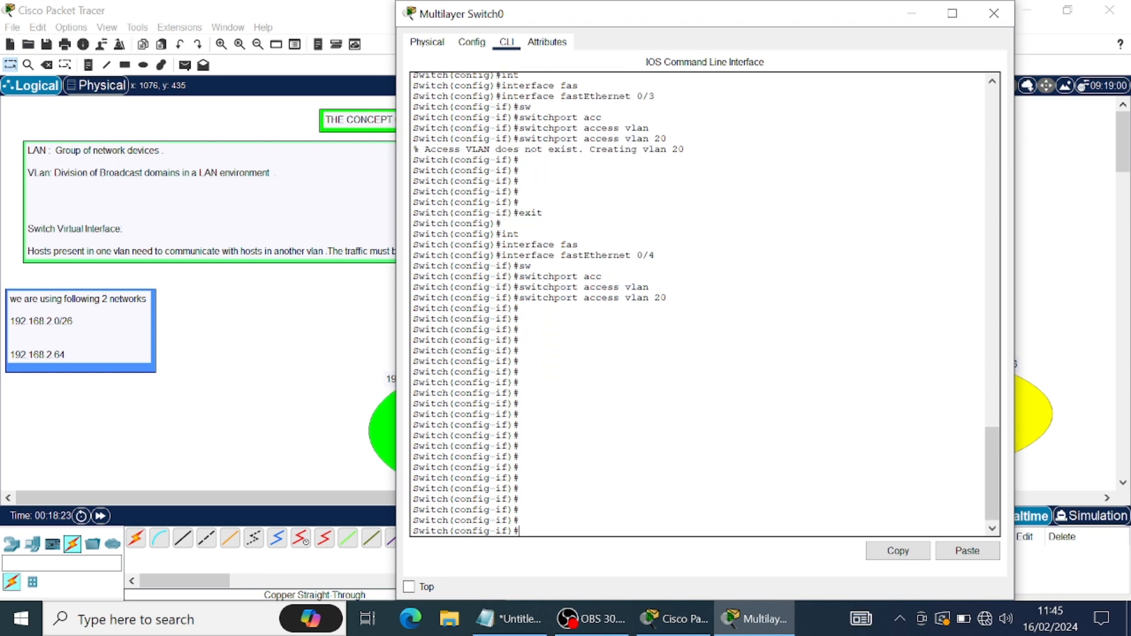
{"action": "key", "text": "Return"}
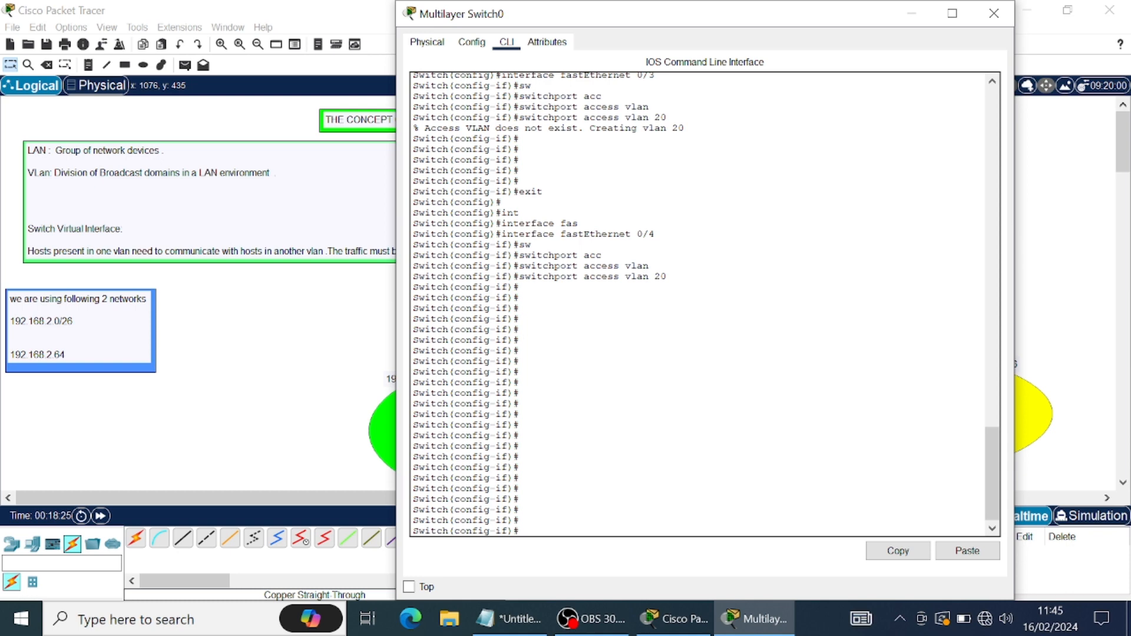
{"action": "type", "text": "exit"}
{"action": "key", "text": "Return"}
{"action": "key", "text": "Return"}
{"action": "key", "text": "Return"}
{"action": "key", "text": "Return"}
{"action": "key", "text": "Return"}
{"action": "key", "text": "Return"}
{"action": "key", "text": "Return"}
{"action": "key", "text": "Return"}
{"action": "key", "text": "Return"}
{"action": "key", "text": "Return"}
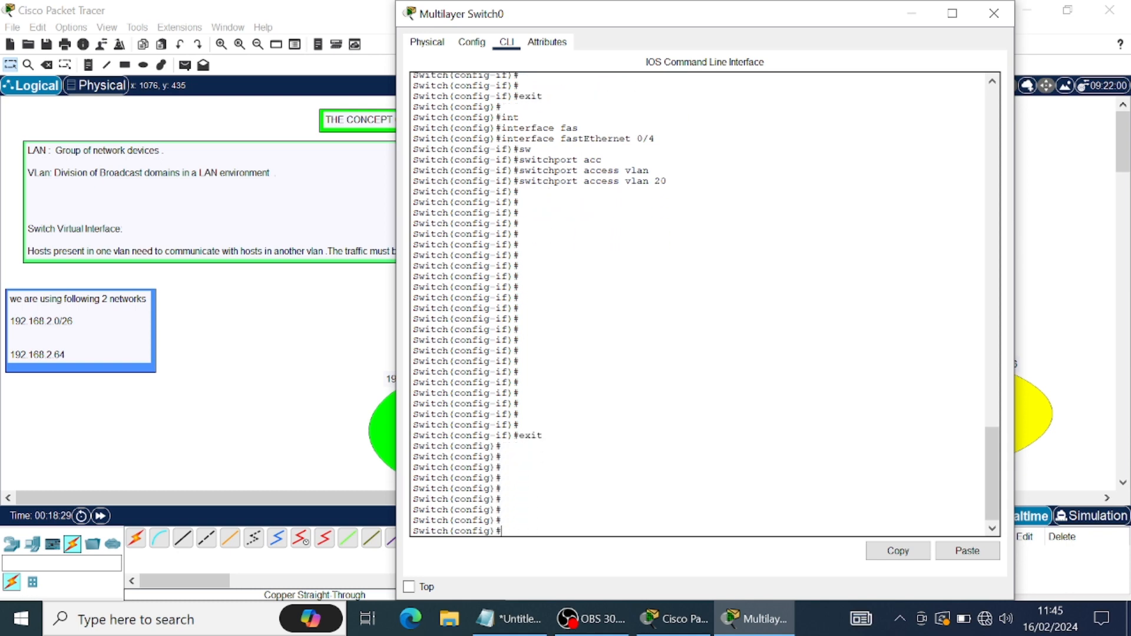
Create the VLAN 10 switch virtual interface by entering its configuration mode with the command interface vlan 10.
{"action": "type", "text": "int"}
{"action": "key", "text": "Tab"}
{"action": "type", "text": "vl"}
{"action": "key", "text": "Tab"}
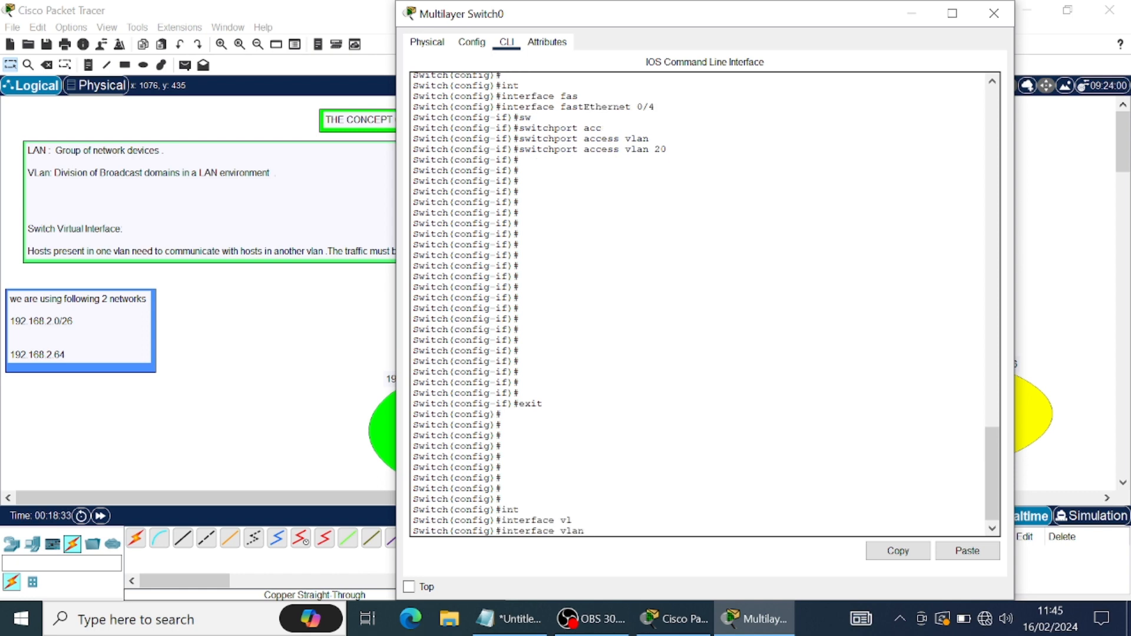
{"action": "type", "text": "10"}
{"action": "key", "text": "Return"}
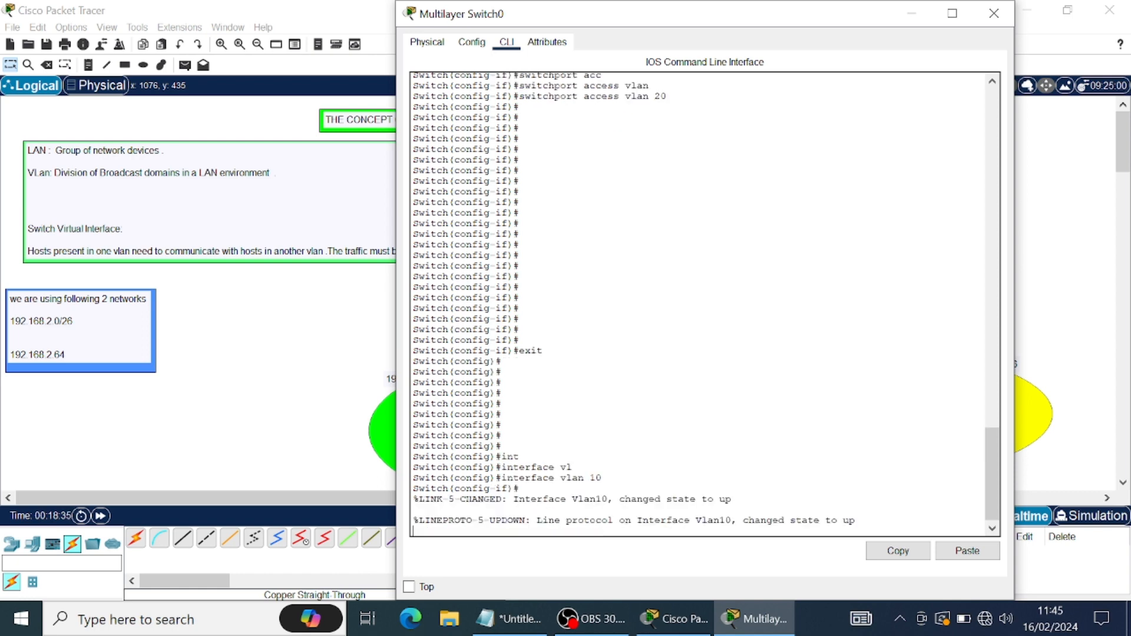
{"action": "key", "text": "Return"}
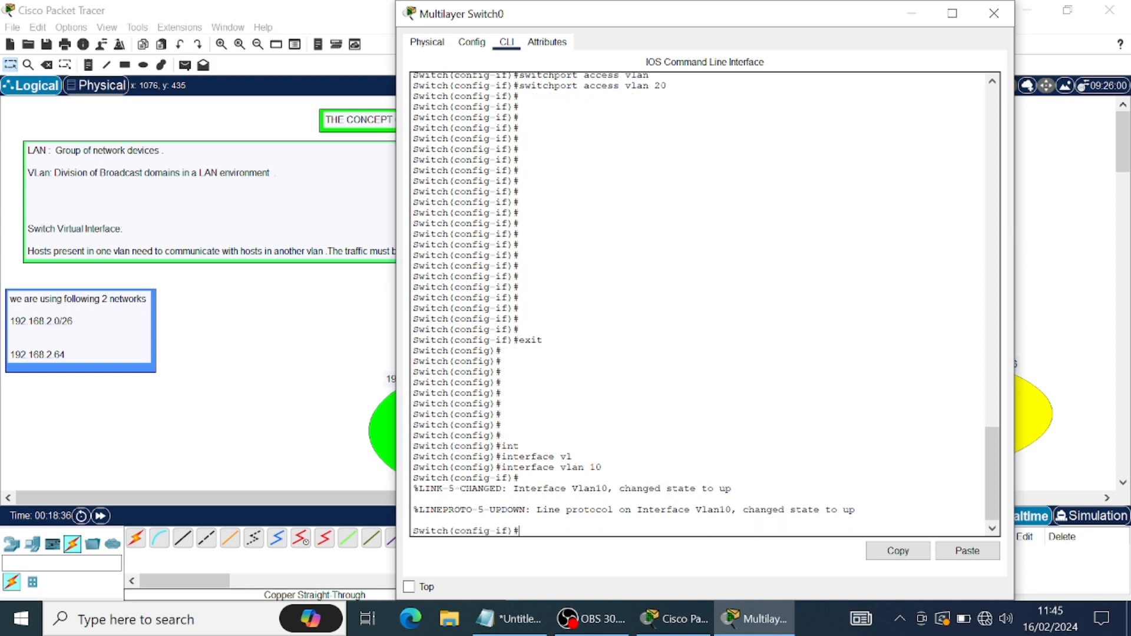
Assign the IP address 192.168.2.1 with subnet mask 255.255.255.192 to the VLAN 10 interface.
{"action": "type", "text": "ip address 192.168.2.1 25"}
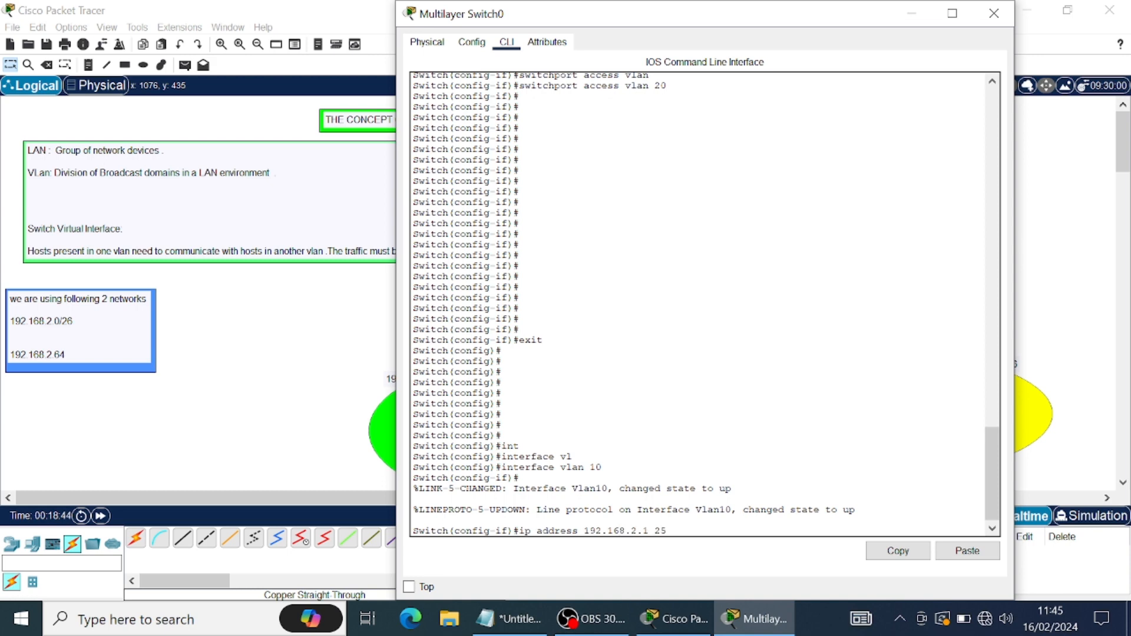
{"action": "type", "text": "5.255.255.192"}
{"action": "key", "text": "Return"}
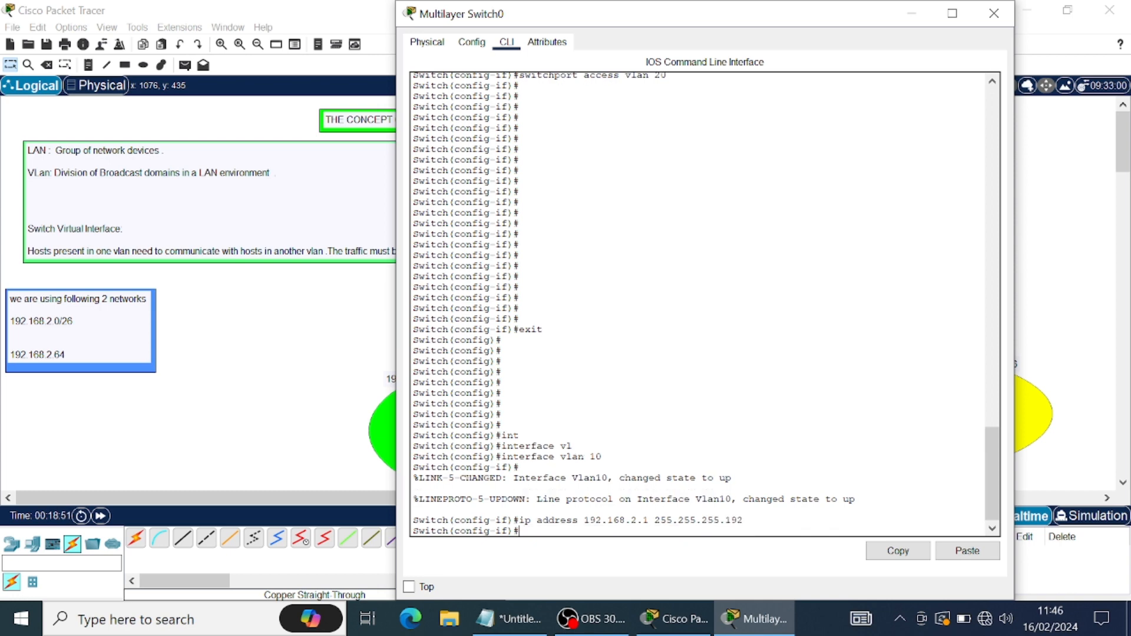
Enable the VLAN 10 interface with no shutdown and exit to global configuration mode.
{"action": "type", "text": "no"}
{"action": "key", "text": "Tab"}
{"action": "type", "text": "shut"}
{"action": "key", "text": "Tab"}
{"action": "key", "text": "Return"}
{"action": "type", "text": "exit"}
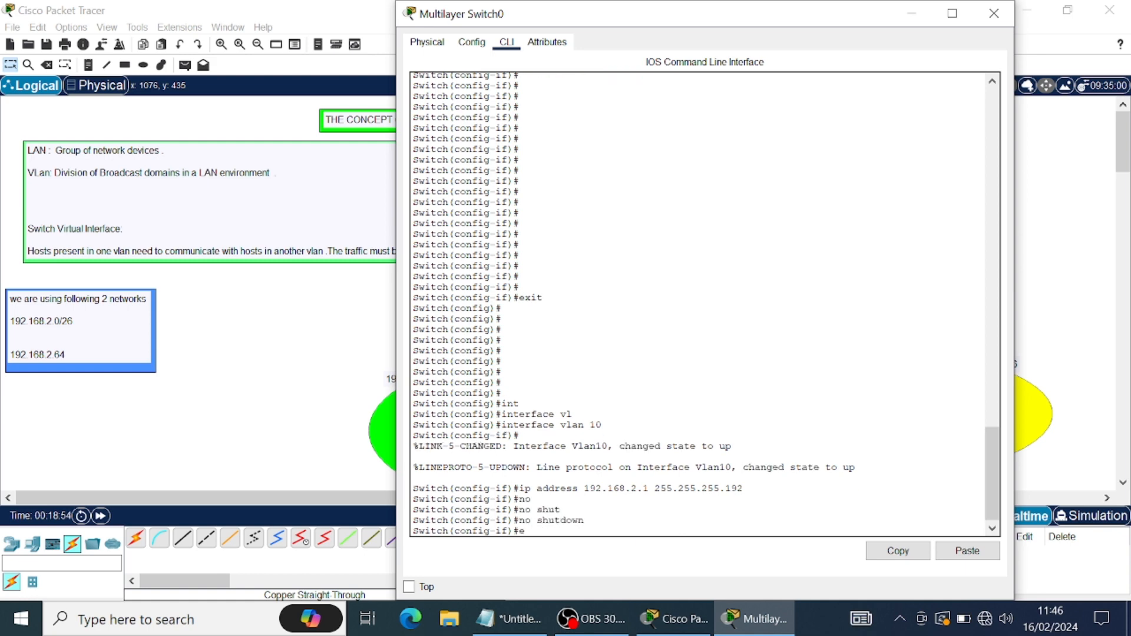
{"action": "key", "text": "Return"}
{"action": "key", "text": "Return"}
{"action": "key", "text": "Return"}
{"action": "key", "text": "Return"}
{"action": "key", "text": "Return"}
{"action": "key", "text": "Return"}
{"action": "key", "text": "Return"}
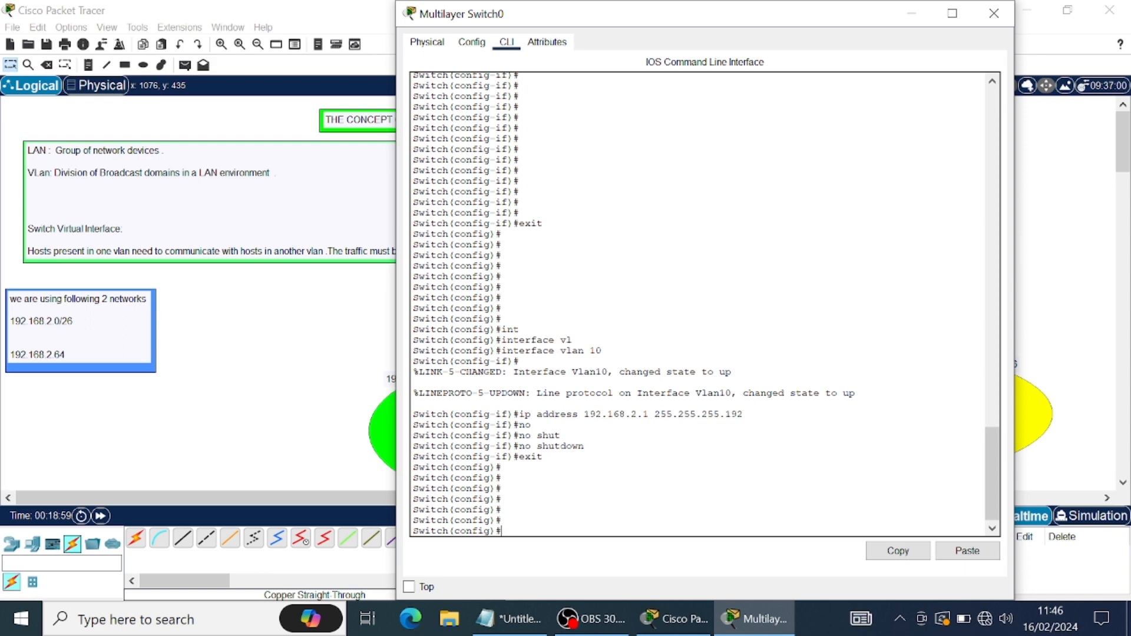
Create the VLAN 20 switch virtual interface by entering its configuration mode with the command interface vlan 20.
{"action": "type", "text": "int"}
{"action": "key", "text": "Tab"}
{"action": "type", "text": "vlan"}
{"action": "key", "text": "Tab"}
{"action": "type", "text": "20"}
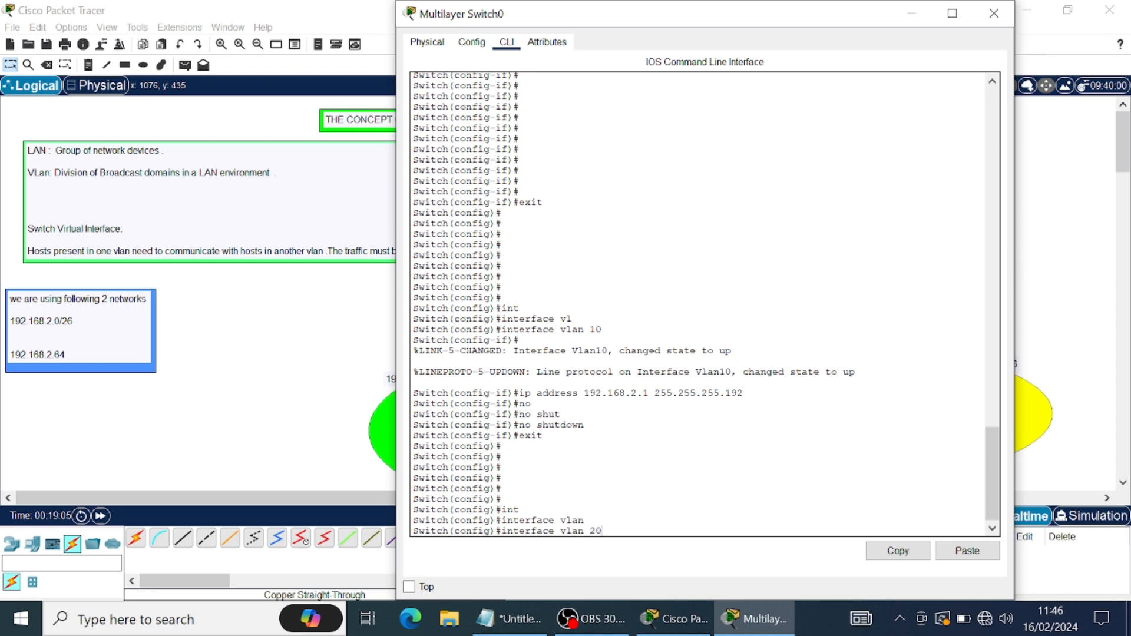
{"action": "key", "text": "Return"}
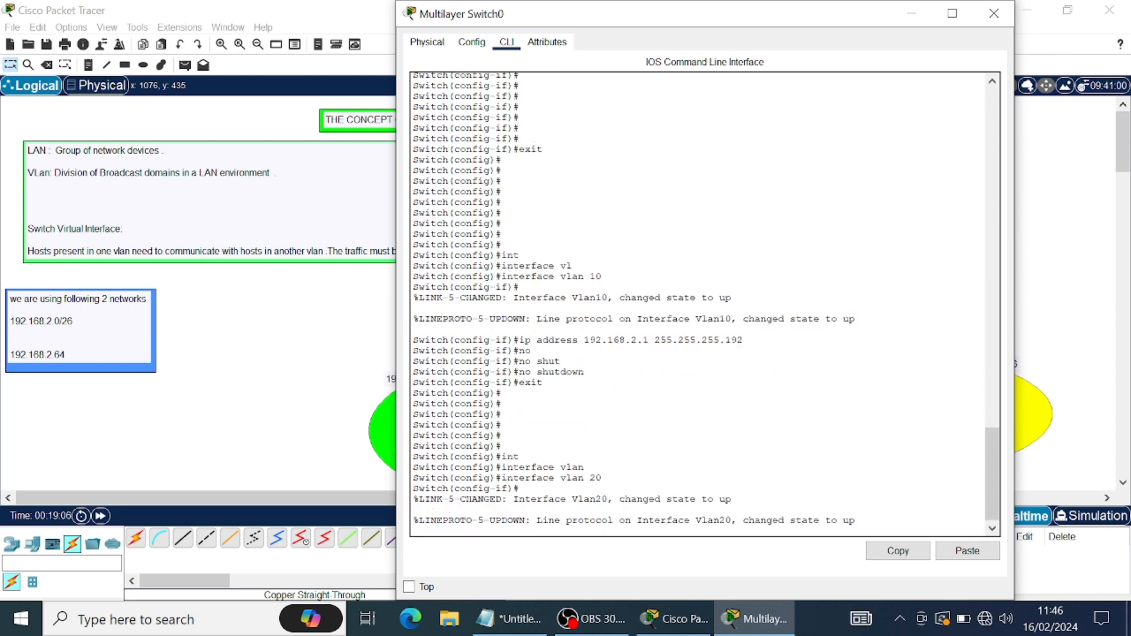
{"action": "key", "text": "Return"}
{"action": "key", "text": "Return"}
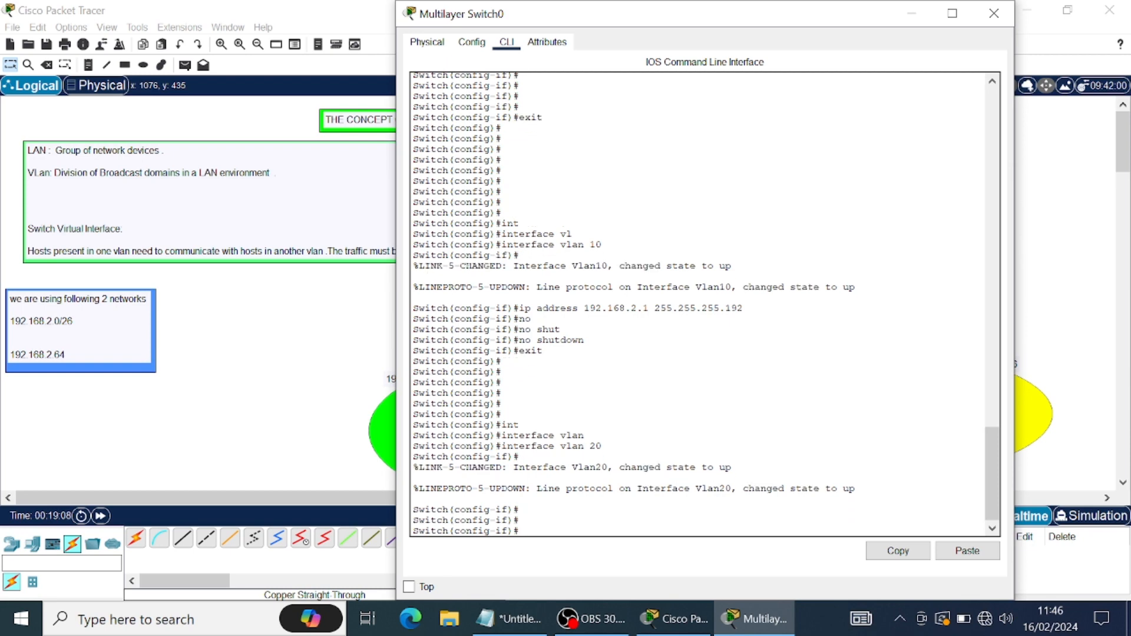
Assign the IP address 192.168.2.65 with subnet mask 255.255.255.192 to the VLAN 20 interface.
{"action": "type", "text": "ip address 192.168.2.65"}
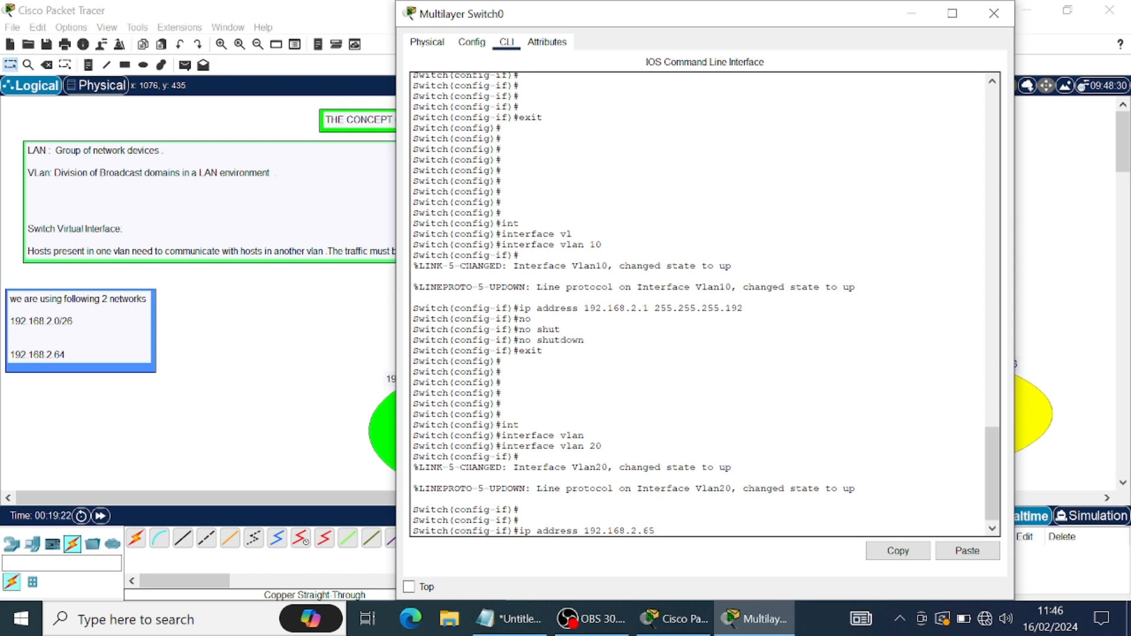
{"action": "type", "text": "  255.255.255.255.192"}
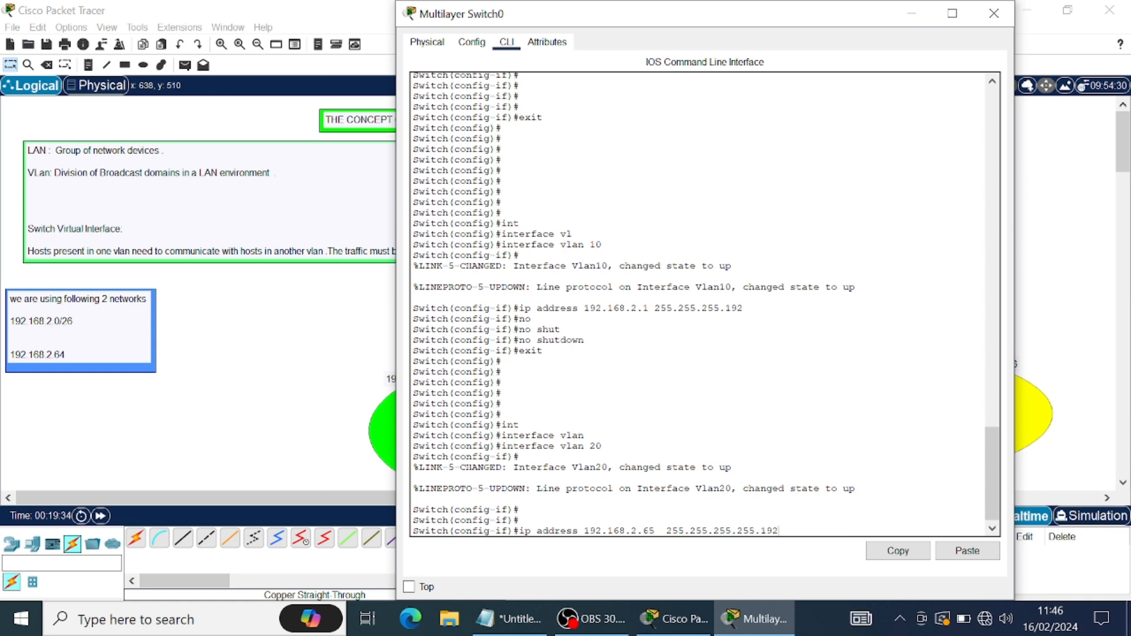
{"action": "key", "text": "Return"}
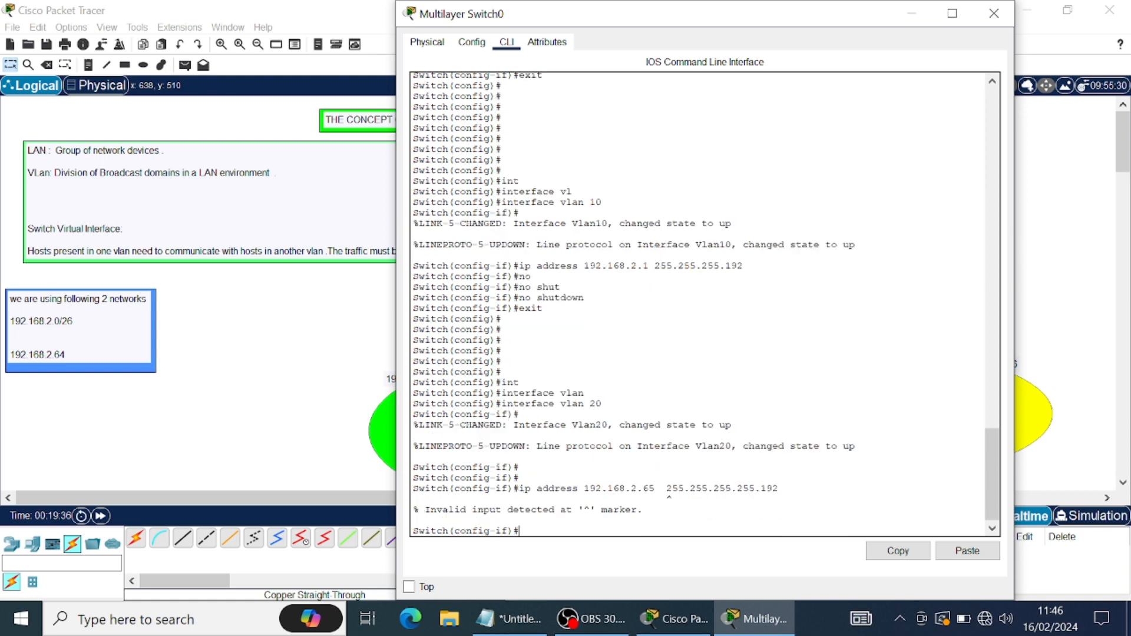
{"action": "key", "text": "Up"}
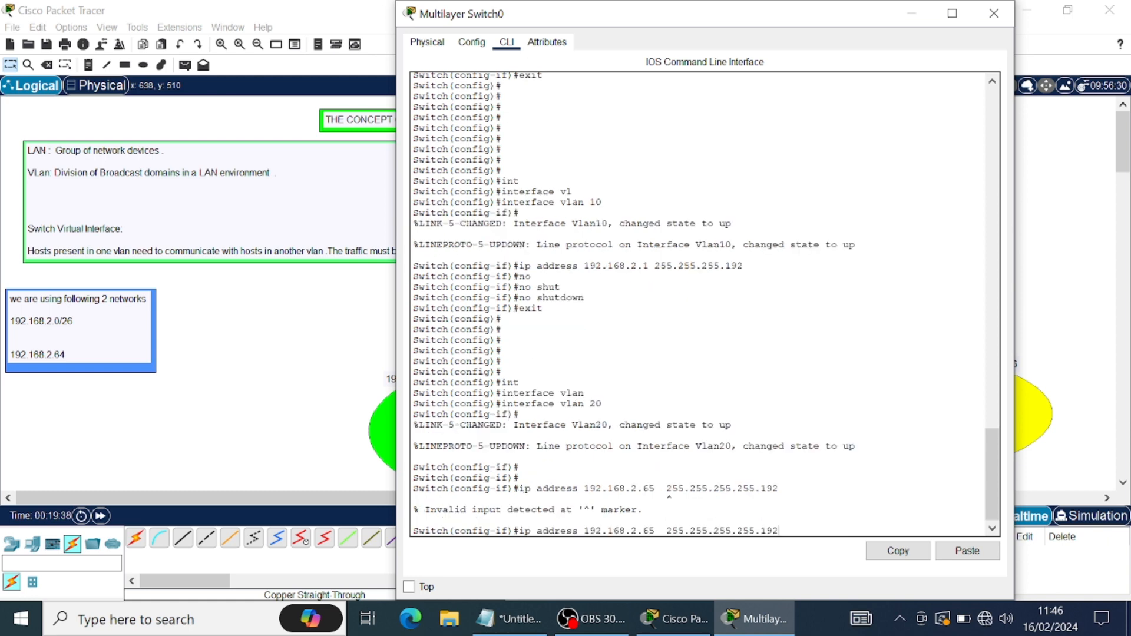
{"action": "key", "text": "BackSpace"}
{"action": "key", "text": "BackSpace"}
{"action": "key", "text": "BackSpace"}
{"action": "key", "text": "BackSpace"}
{"action": "key", "text": "BackSpace"}
{"action": "key", "text": "BackSpace"}
{"action": "key", "text": "BackSpace"}
{"action": "key", "text": "BackSpace"}
{"action": "type", "text": ".19"}
{"action": "key", "text": "Return"}
{"action": "key", "text": "Return"}
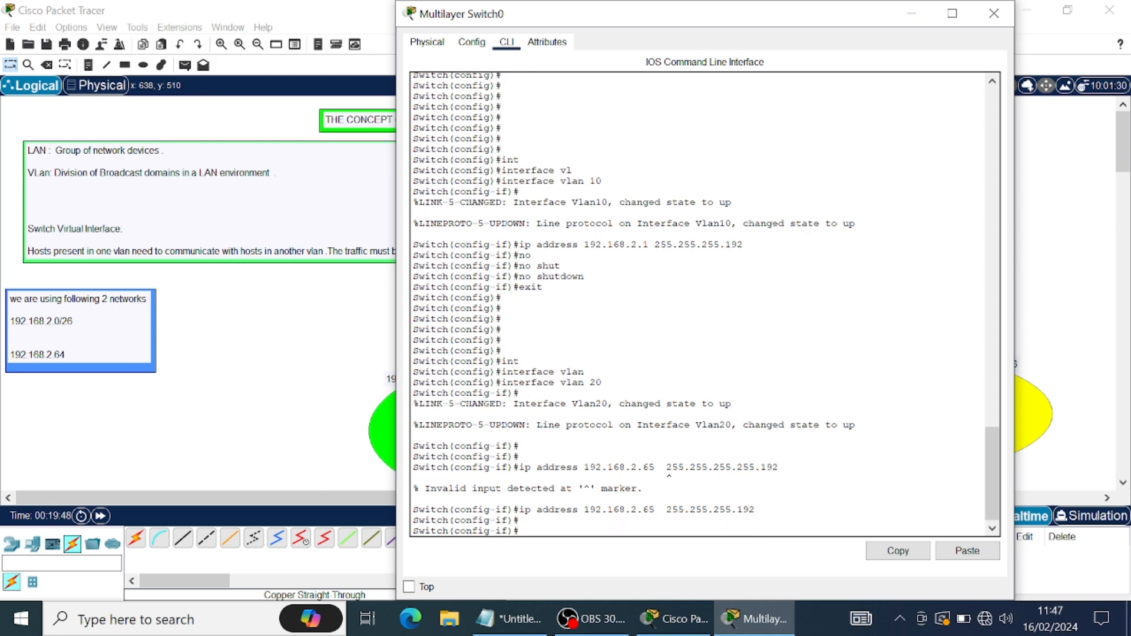
Enable the VLAN 20 interface with the no shutdown command.
{"action": "type", "text": "no"}
{"action": "key", "text": "Tab"}
{"action": "type", "text": "shu"}
{"action": "key", "text": "Tab"}
{"action": "key", "text": "Return"}
{"action": "key", "text": "Return"}
{"action": "key", "text": "Return"}
{"action": "key", "text": "Return"}
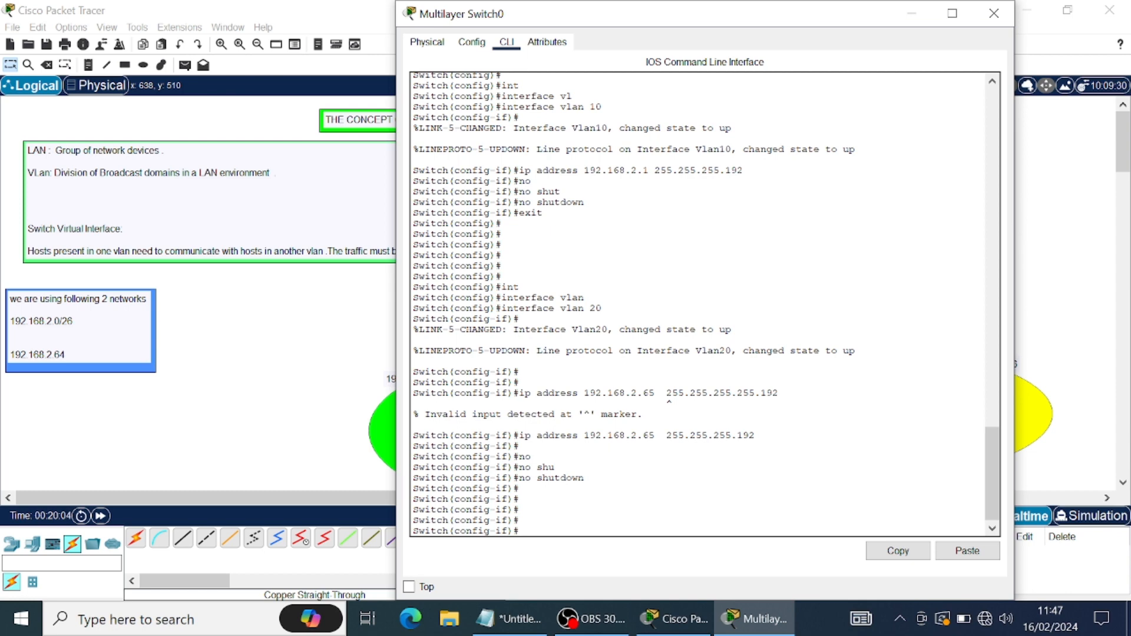
Exit the VLAN 20 interface mode back to global configuration mode.
{"action": "type", "text": "exit"}
{"action": "key", "text": "Return"}
{"action": "key", "text": "Return"}
{"action": "key", "text": "Return"}
{"action": "key", "text": "Return"}
{"action": "key", "text": "Return"}
{"action": "key", "text": "Return"}
{"action": "key", "text": "Return"}
{"action": "key", "text": "Return"}
{"action": "key", "text": "Return"}
{"action": "key", "text": "Return"}
{"action": "key", "text": "Return"}
{"action": "key", "text": "Return"}
{"action": "key", "text": "Return"}
{"action": "key", "text": "Return"}
{"action": "key", "text": "Return"}
{"action": "key", "text": "Return"}
Write the command ip routing at the global configuration prompt without running it, and minimize Multilayer Switch0's window.
{"action": "type", "text": "ip routing"}
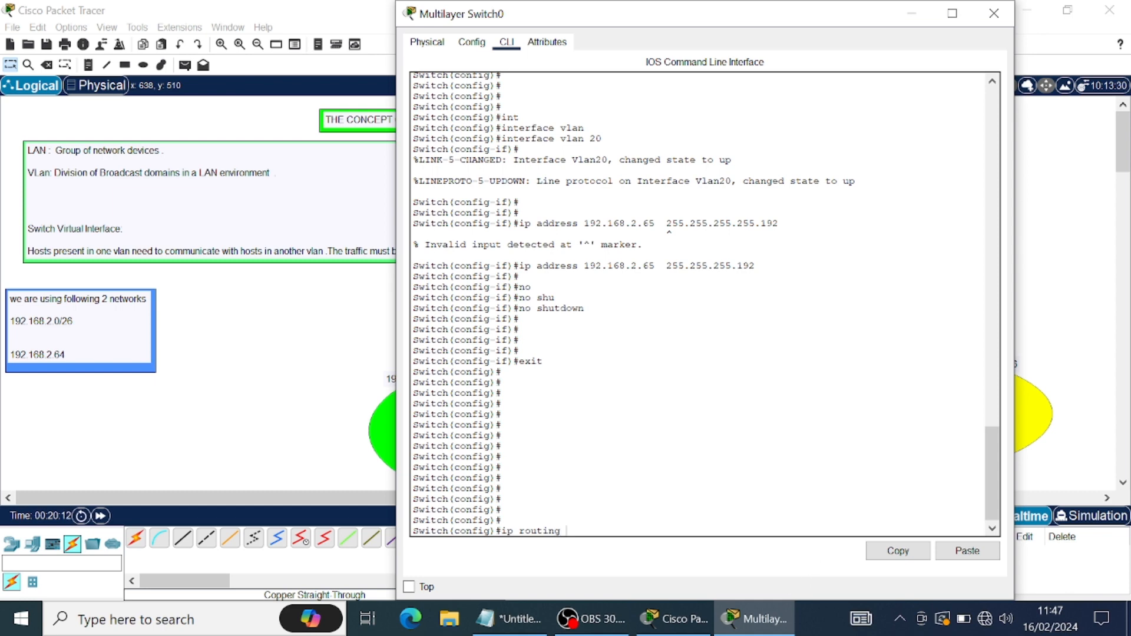
{"action": "left_click_drag", "start_coordinate": [504, 520], "coordinate": [567, 531]}
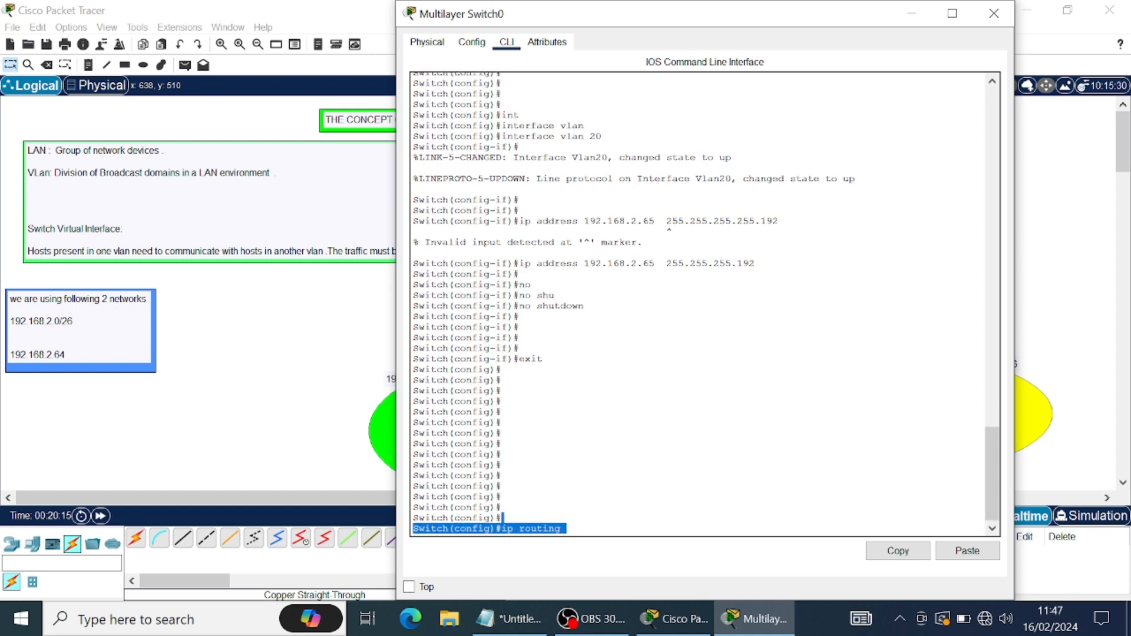
{"action": "left_click", "coordinate": [567, 528]}
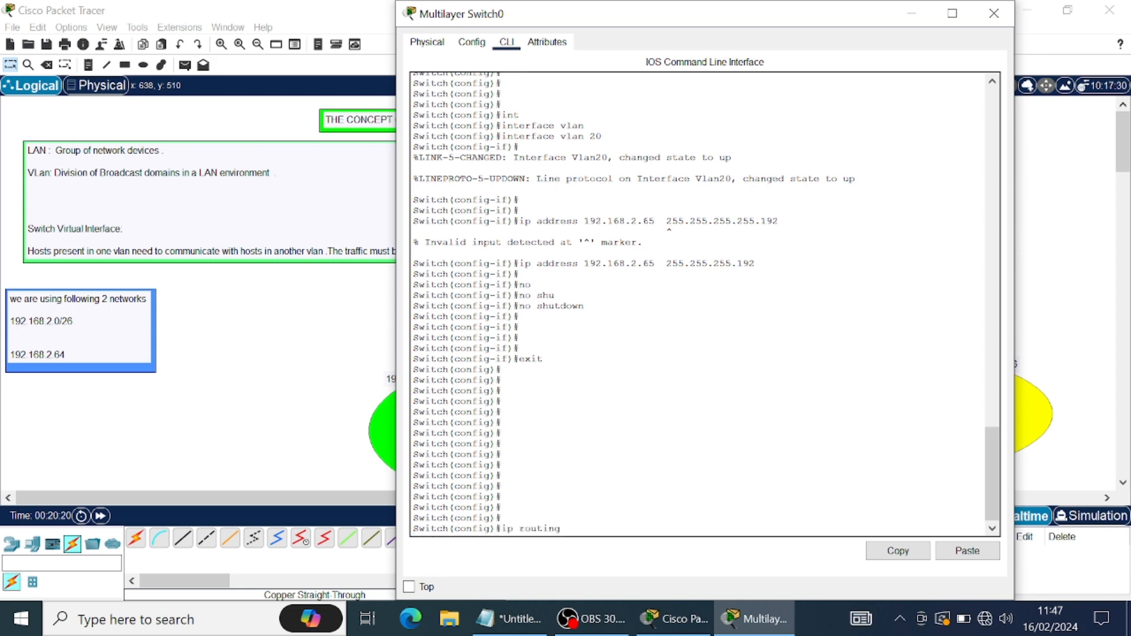
{"action": "left_click", "coordinate": [913, 18]}
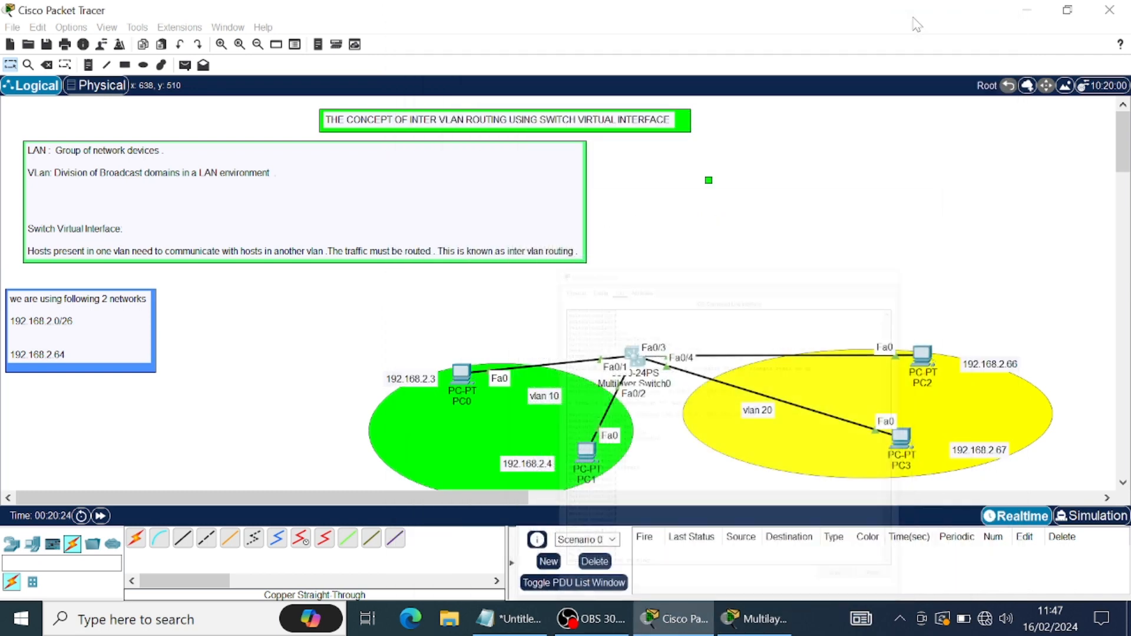
From PC0's command prompt, ping PC2 in VLAN 20 at 192.168.2.66, then close the prompt and PC0's window.
{"action": "left_click", "coordinate": [458, 374]}
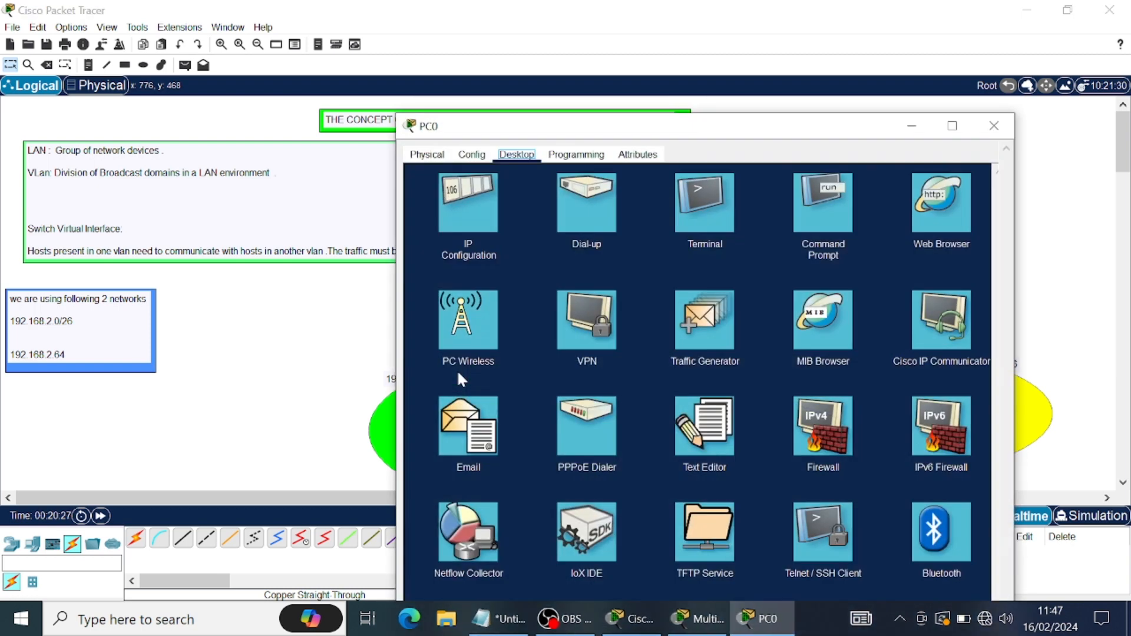
{"action": "left_click", "coordinate": [814, 203]}
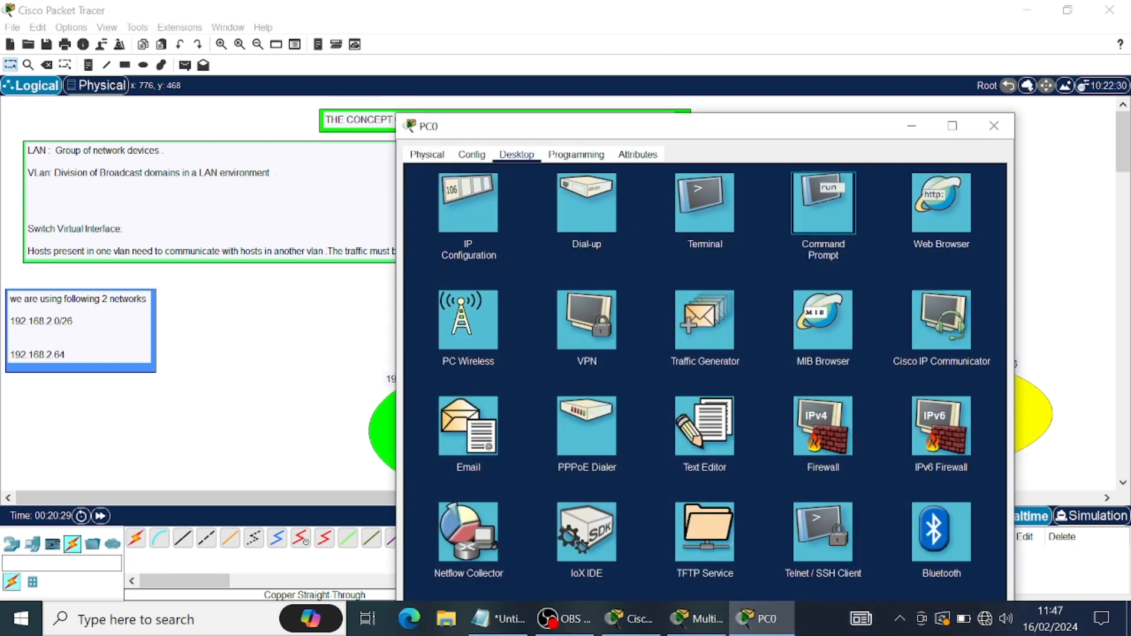
{"action": "left_click_drag", "start_coordinate": [780, 137], "coordinate": [623, 70]}
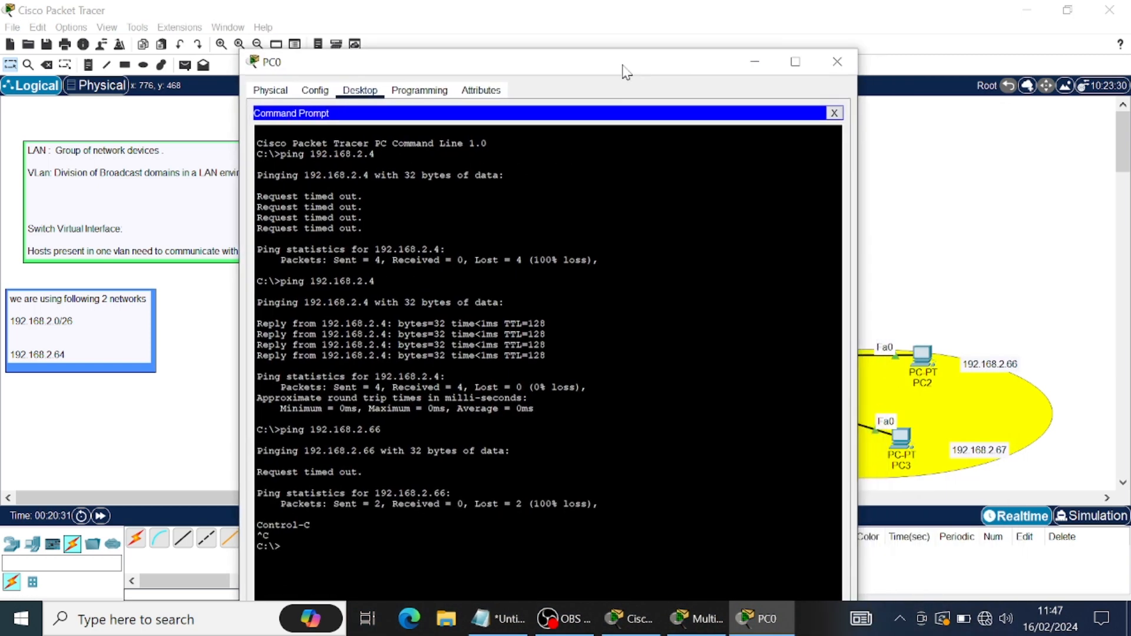
{"action": "key", "text": "Up"}
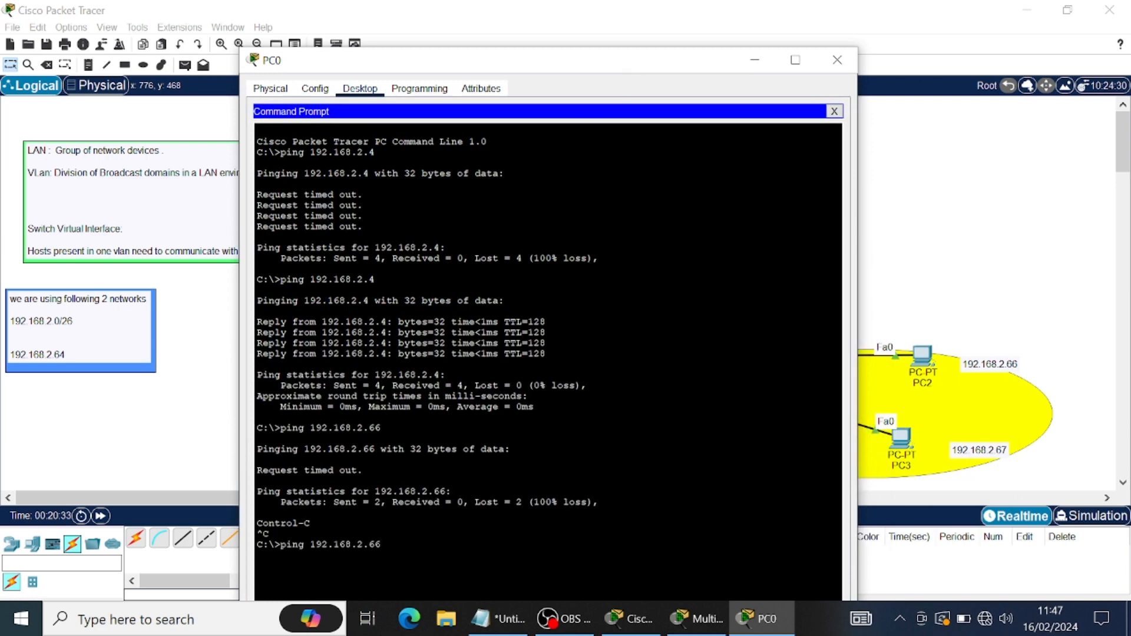
{"action": "key", "text": "Return"}
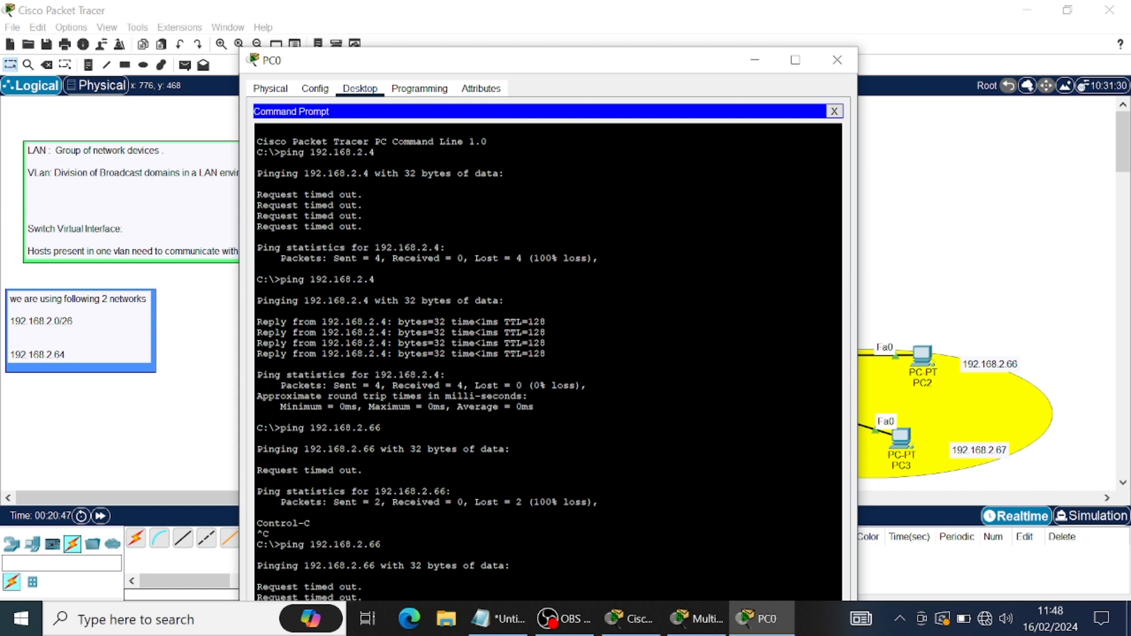
{"action": "left_click", "coordinate": [795, 59]}
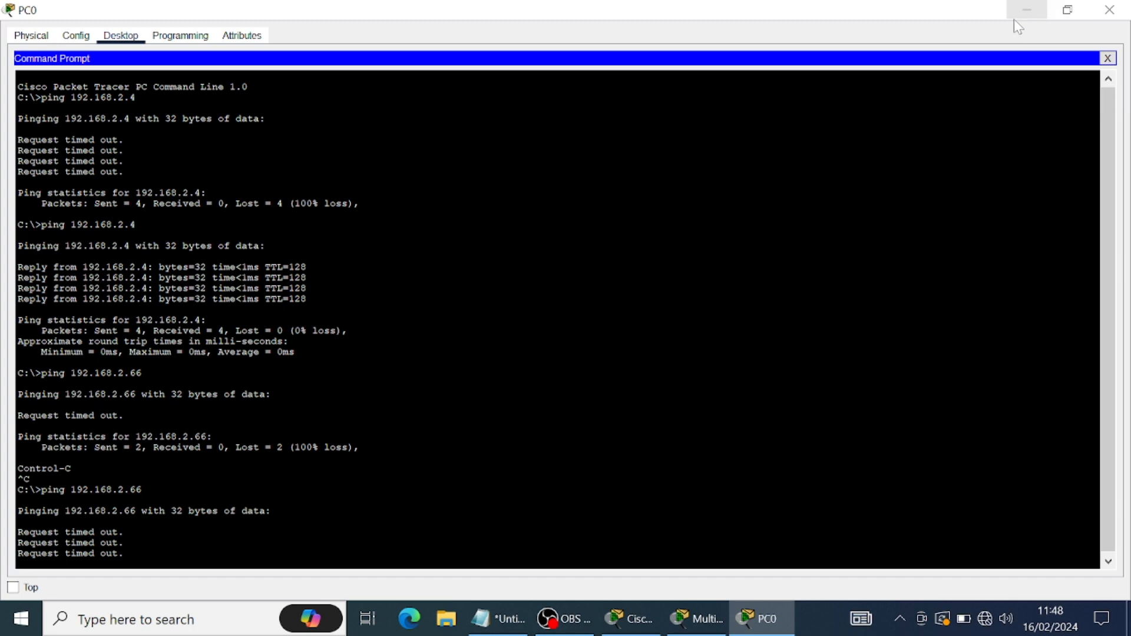
{"action": "left_click", "coordinate": [1108, 58]}
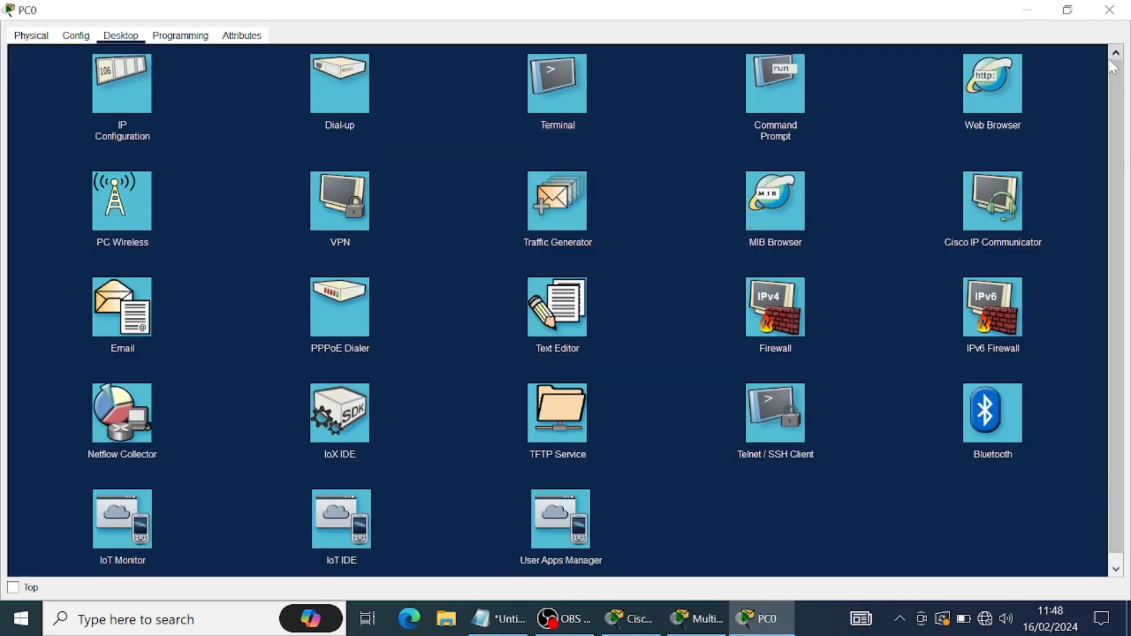
{"action": "left_click", "coordinate": [1109, 10]}
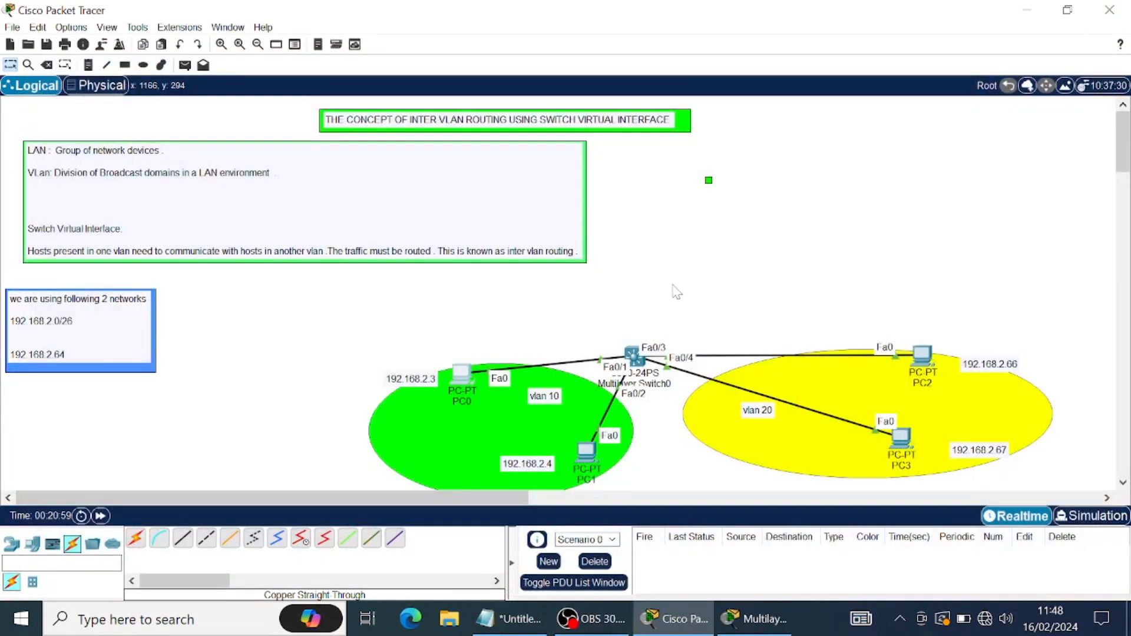
Return to Multilayer Switch0's command line and run ip routing to enable Layer 3 routing.
{"action": "left_click", "coordinate": [634, 368]}
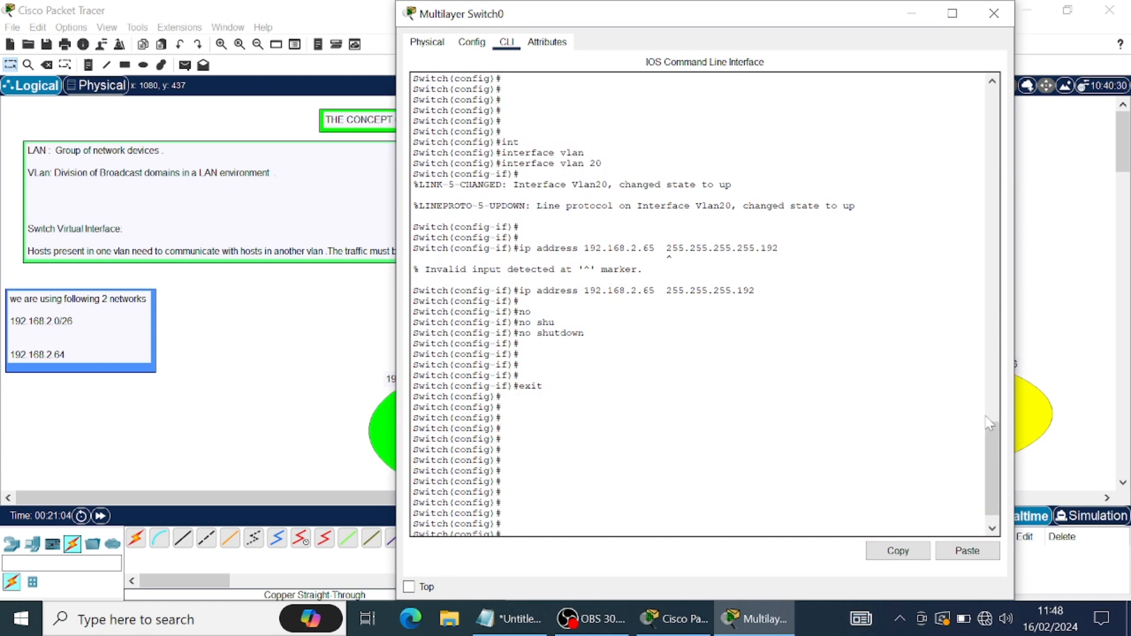
{"action": "type", "text": "ip routing"}
{"action": "left_click_drag", "start_coordinate": [501, 518], "coordinate": [566, 528]}
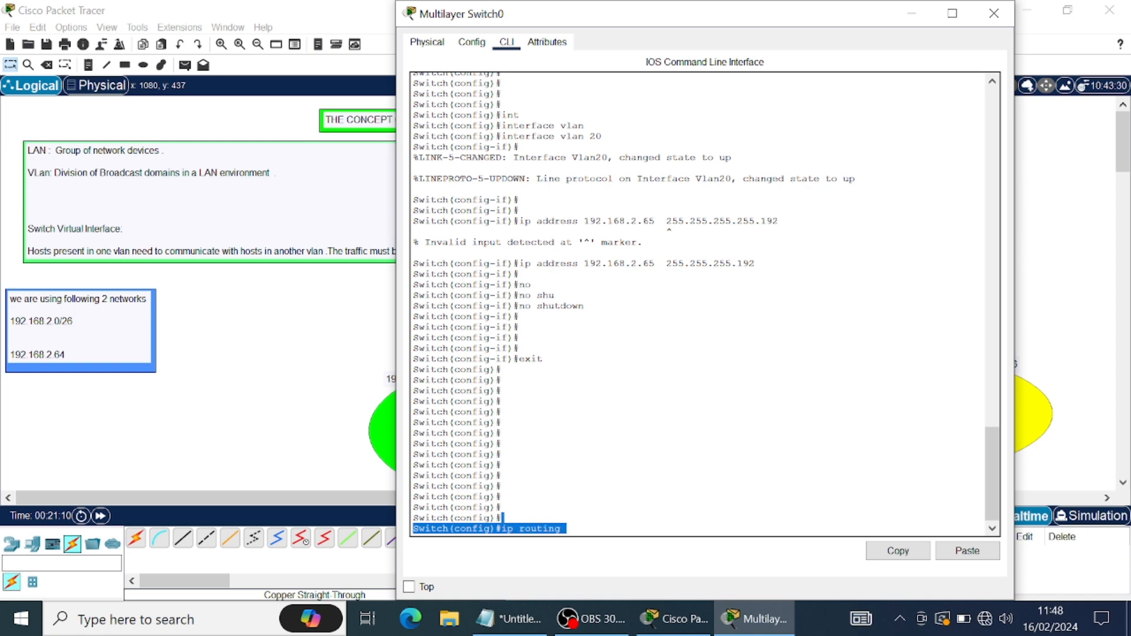
{"action": "key", "text": "Return"}
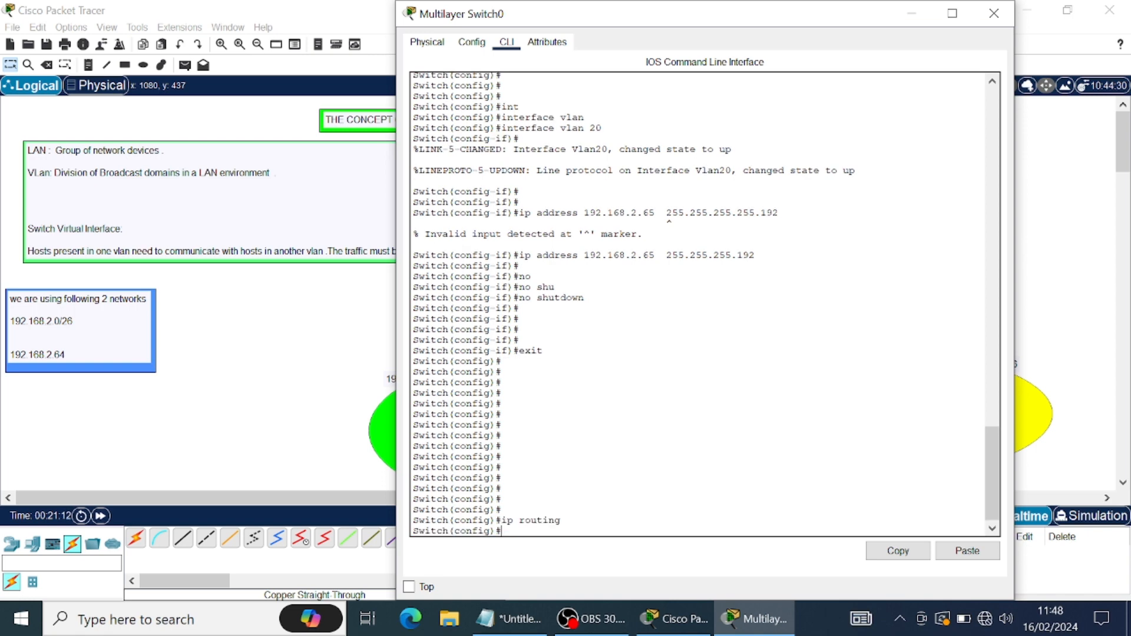
Exit global configuration mode to the switch's privileged mode.
{"action": "key", "text": "Return"}
{"action": "key", "text": "Return"}
{"action": "key", "text": "Return"}
{"action": "type", "text": "exi"}
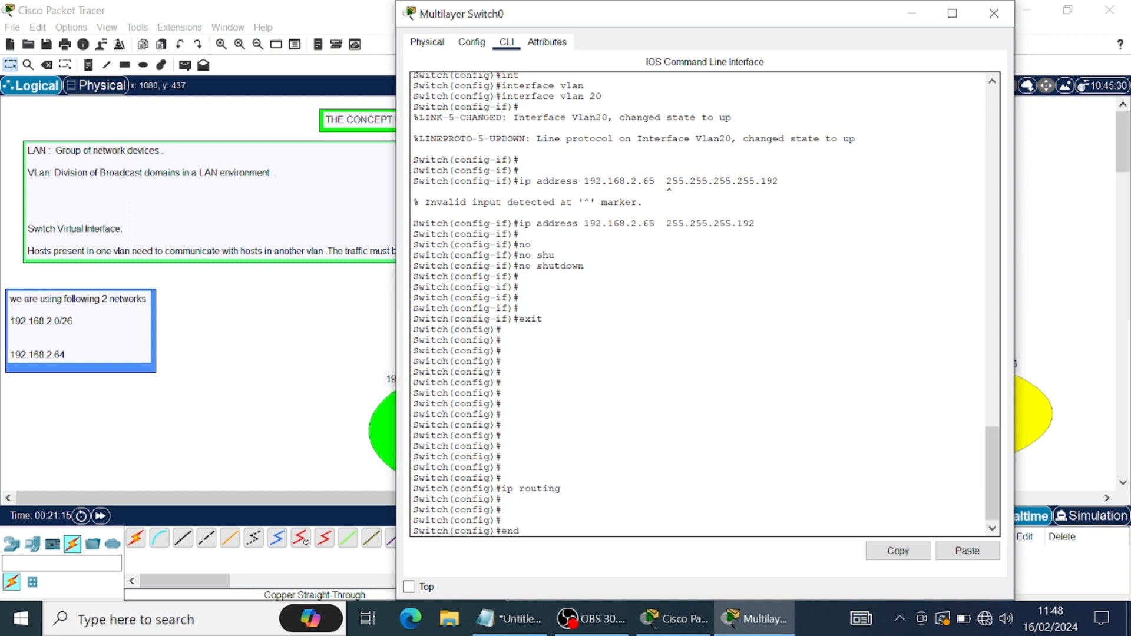
{"action": "type", "text": "t"}
{"action": "key", "text": "Return"}
{"action": "key", "text": "Return"}
{"action": "key", "text": "Return"}
{"action": "key", "text": "Return"}
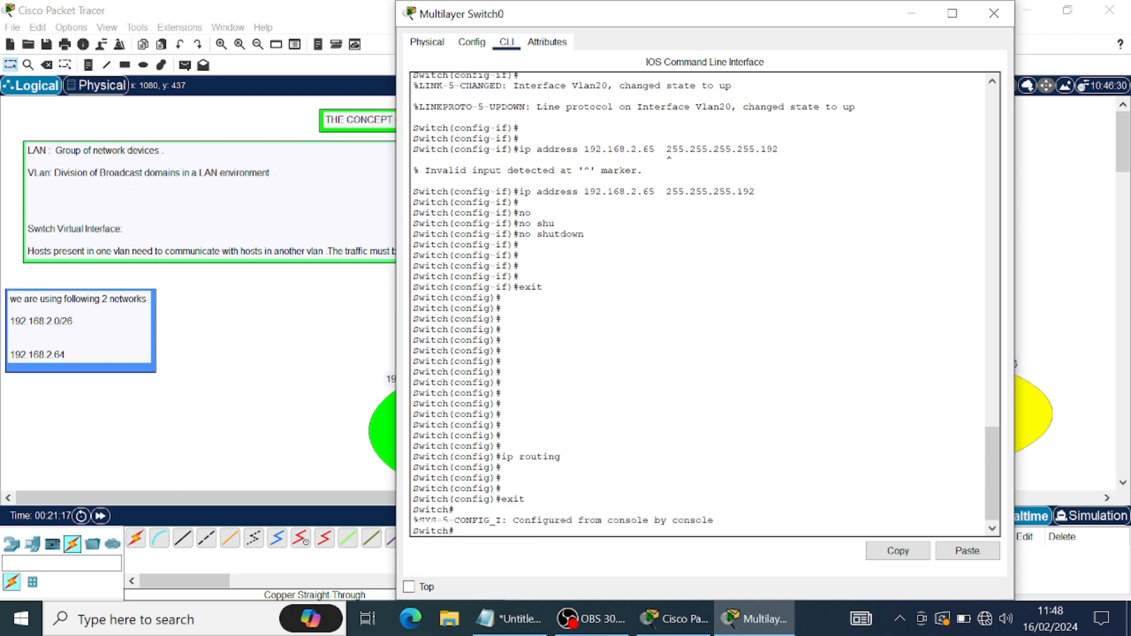
Minimize Multilayer Switch0's window, ping PC2 at 192.168.2.66 again from PC0's maximized command prompt, and close PC0's window.
{"action": "left_click", "coordinate": [912, 13]}
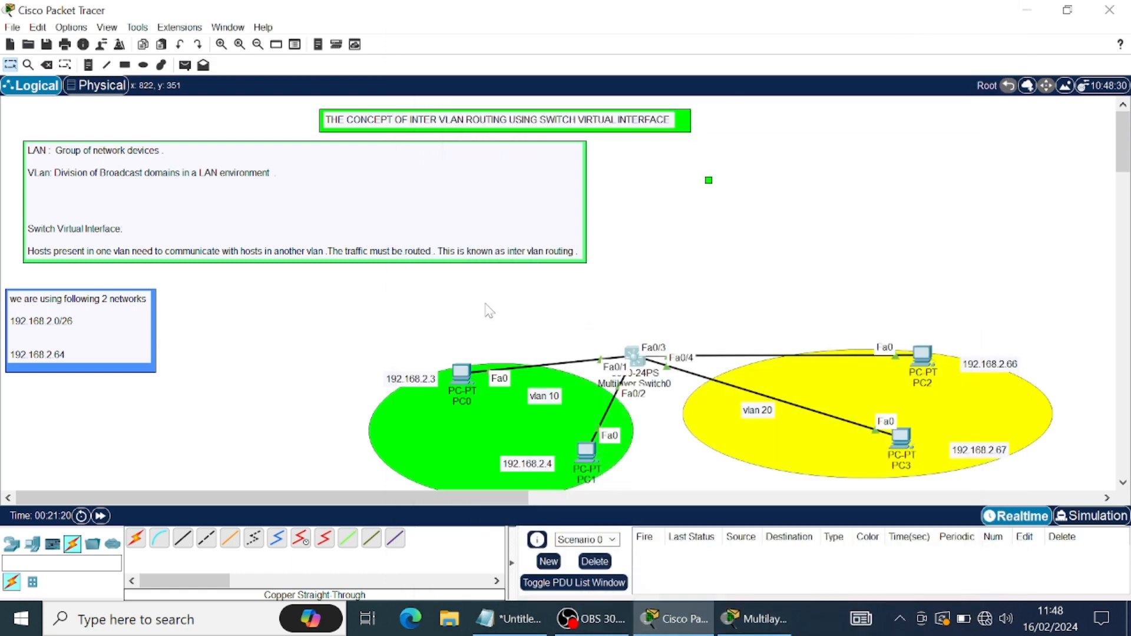
{"action": "left_click", "coordinate": [461, 374]}
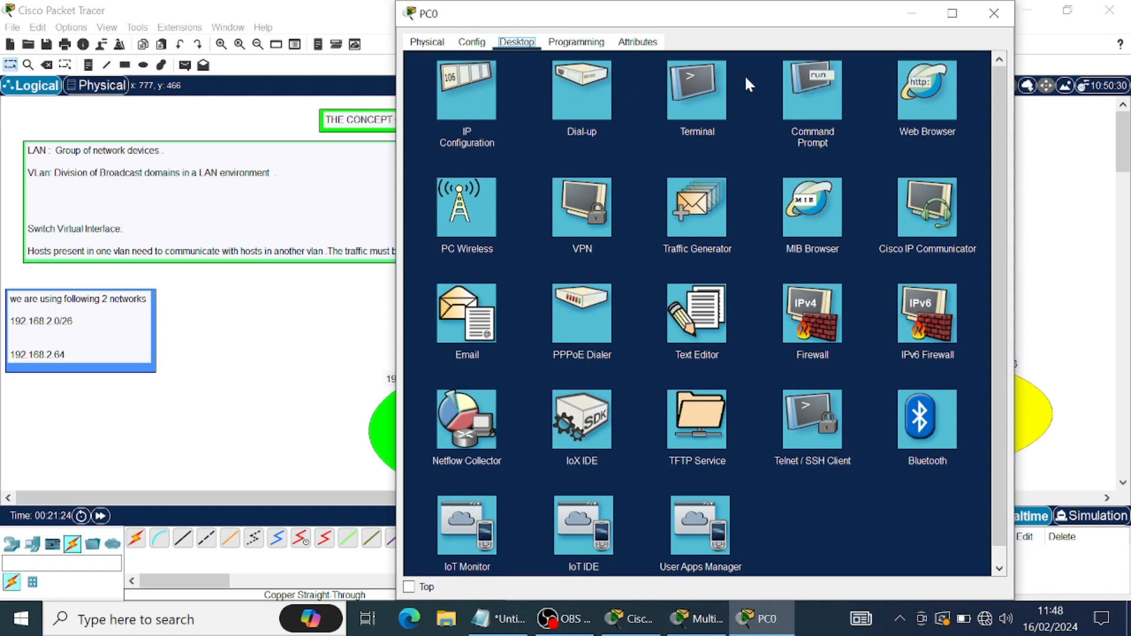
{"action": "left_click", "coordinate": [789, 90]}
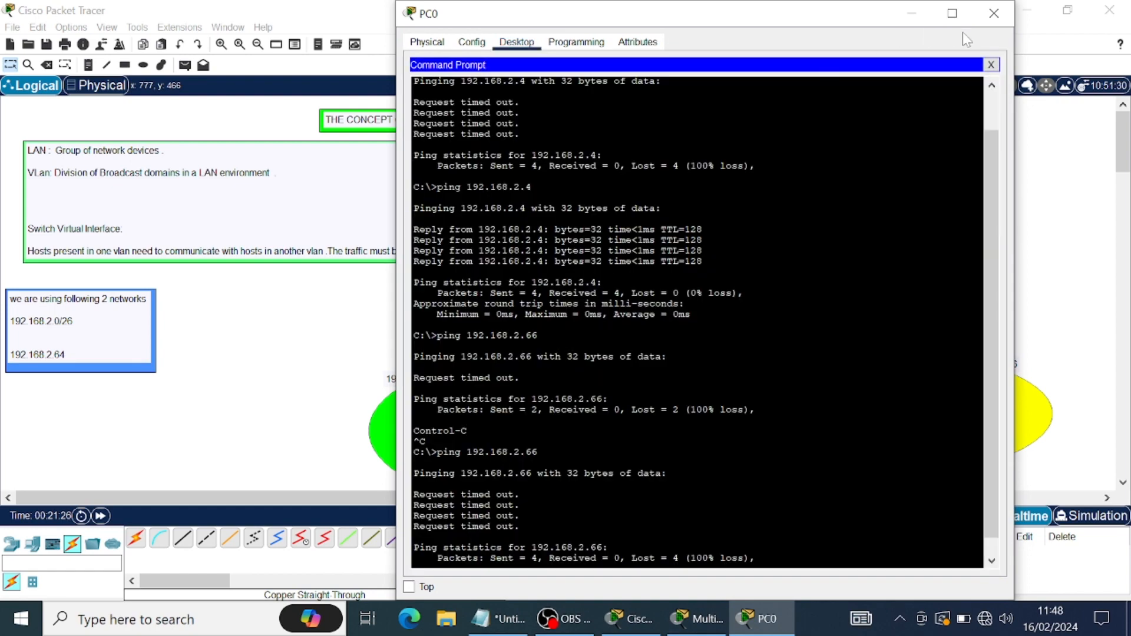
{"action": "left_click", "coordinate": [952, 13]}
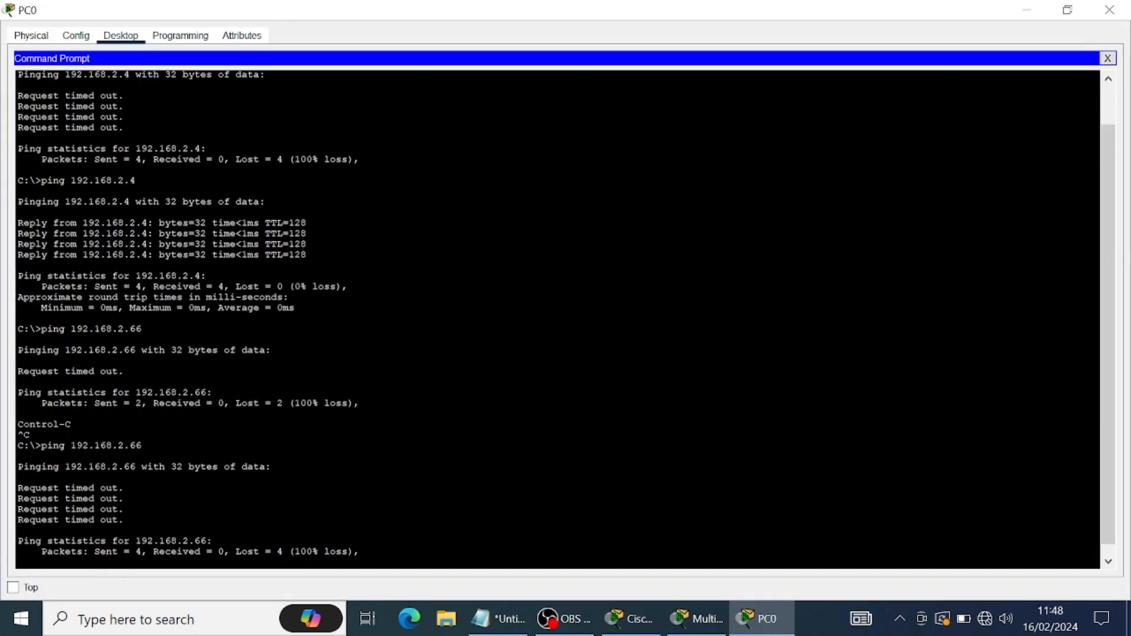
{"action": "key", "text": "Return"}
{"action": "key", "text": "Return"}
{"action": "key", "text": "Return"}
{"action": "key", "text": "Return"}
{"action": "key", "text": "Return"}
{"action": "key", "text": "Up"}
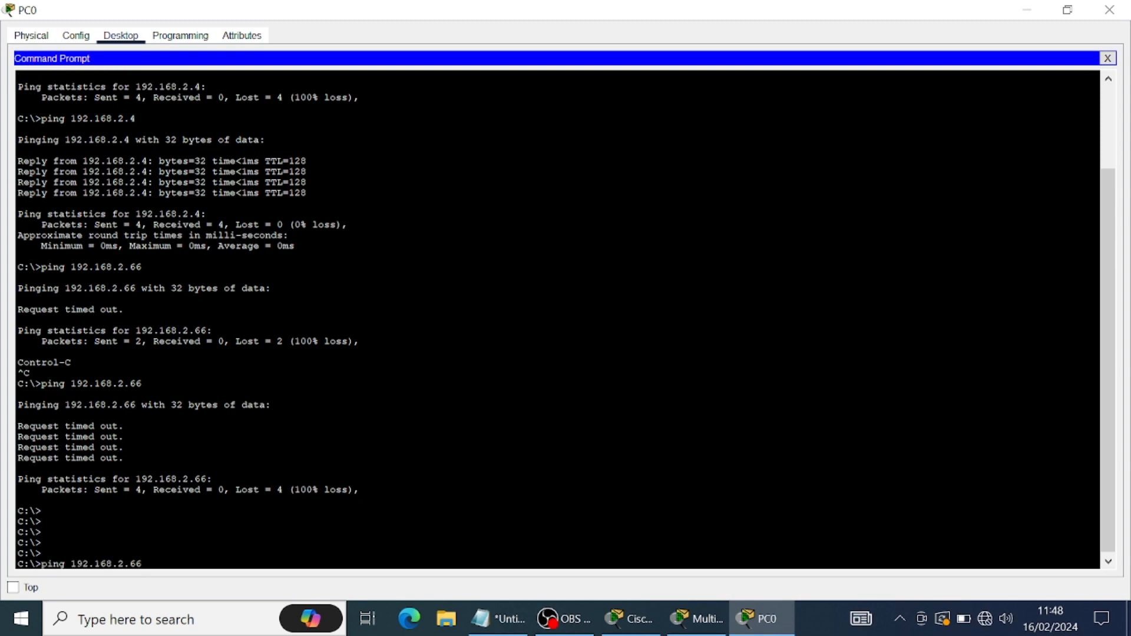
{"action": "key", "text": "Return"}
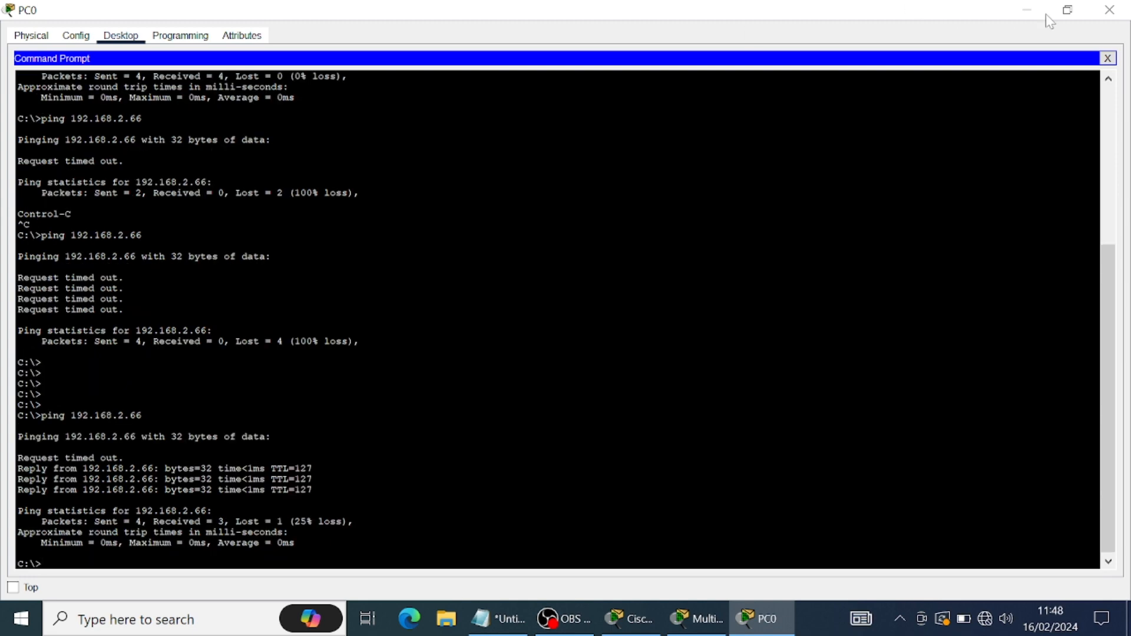
{"action": "left_click", "coordinate": [1106, 8]}
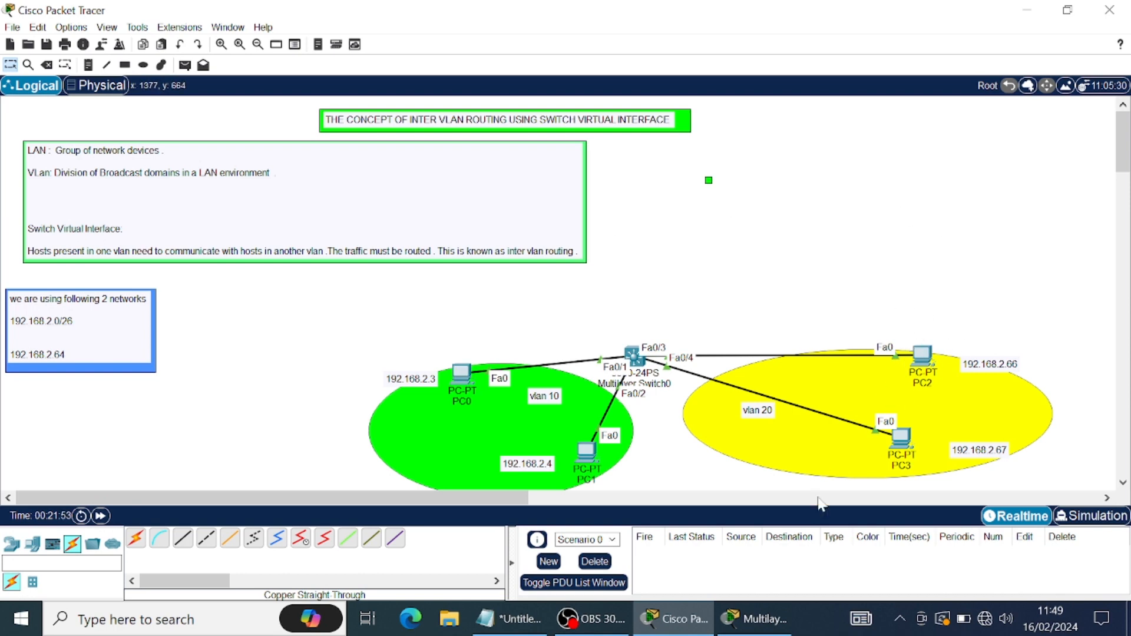
From PC3's command prompt, ping PC1 in VLAN 10 at 192.168.2.4, then close PC3's window.
{"action": "left_click", "coordinate": [900, 440]}
{"action": "left_click", "coordinate": [804, 112]}
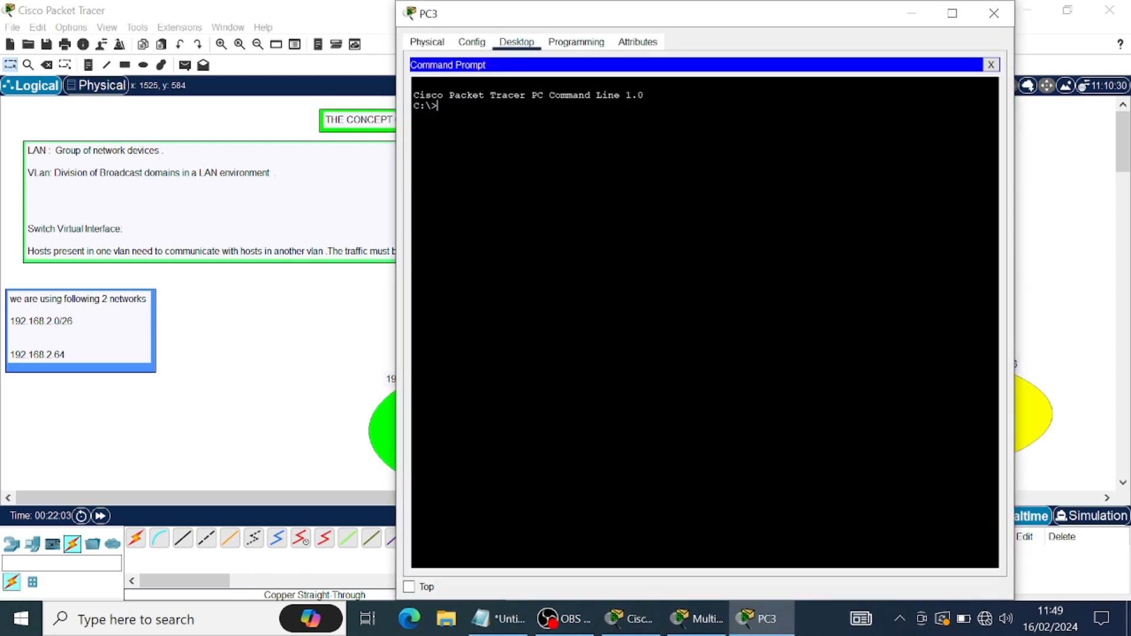
{"action": "type", "text": "ping 192"}
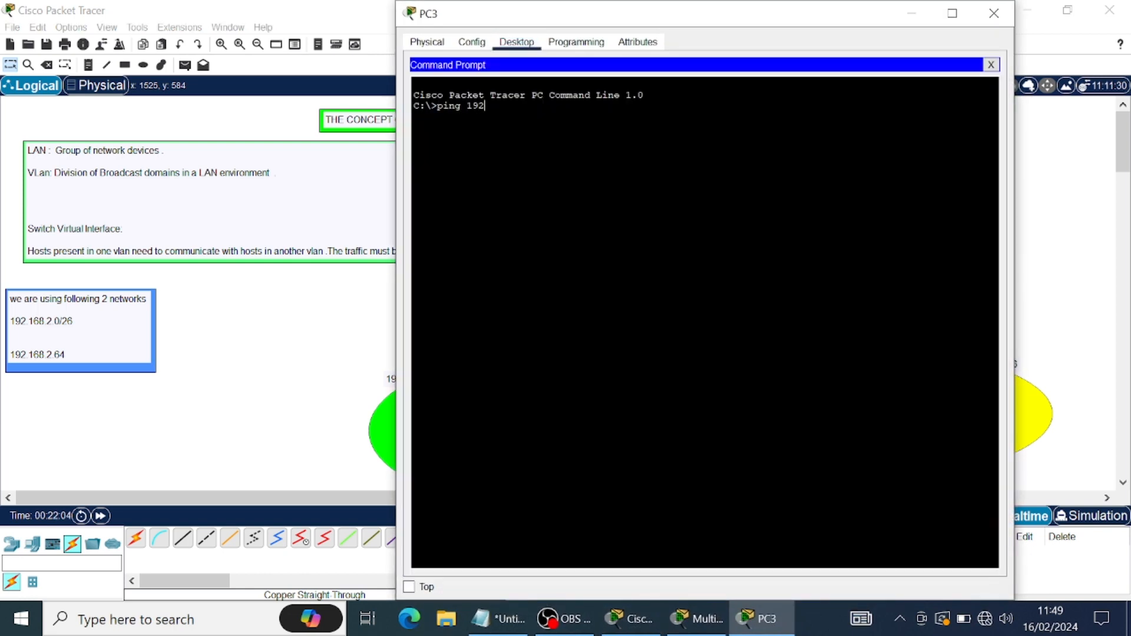
{"action": "type", "text": ".168"}
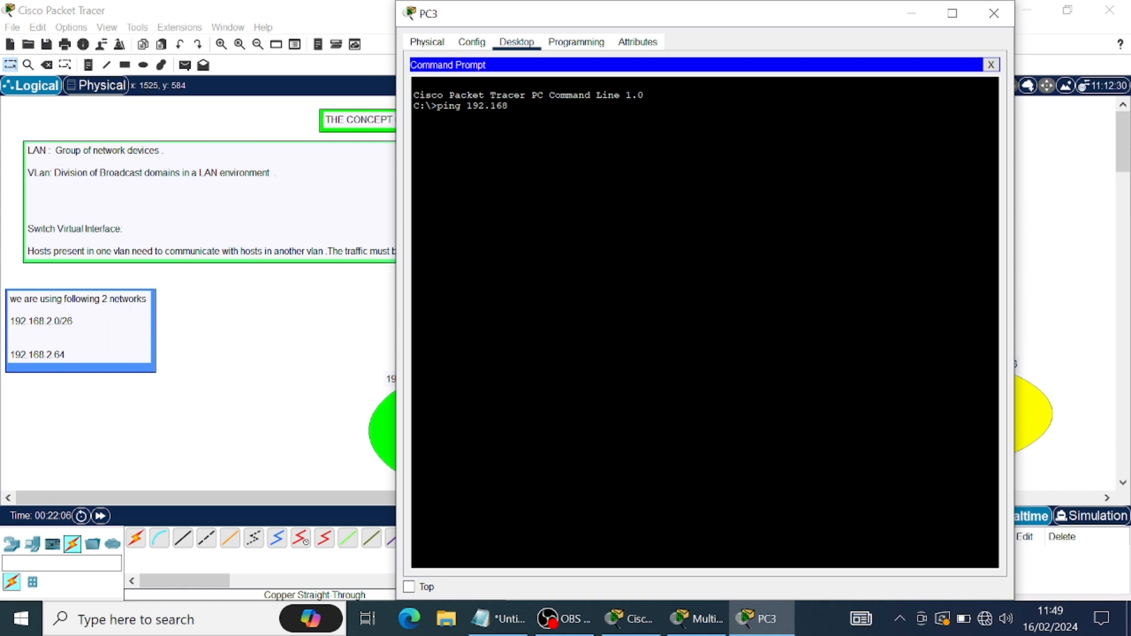
{"action": "type", "text": ".2."}
{"action": "left_click_drag", "start_coordinate": [719, 20], "coordinate": [753, 55]}
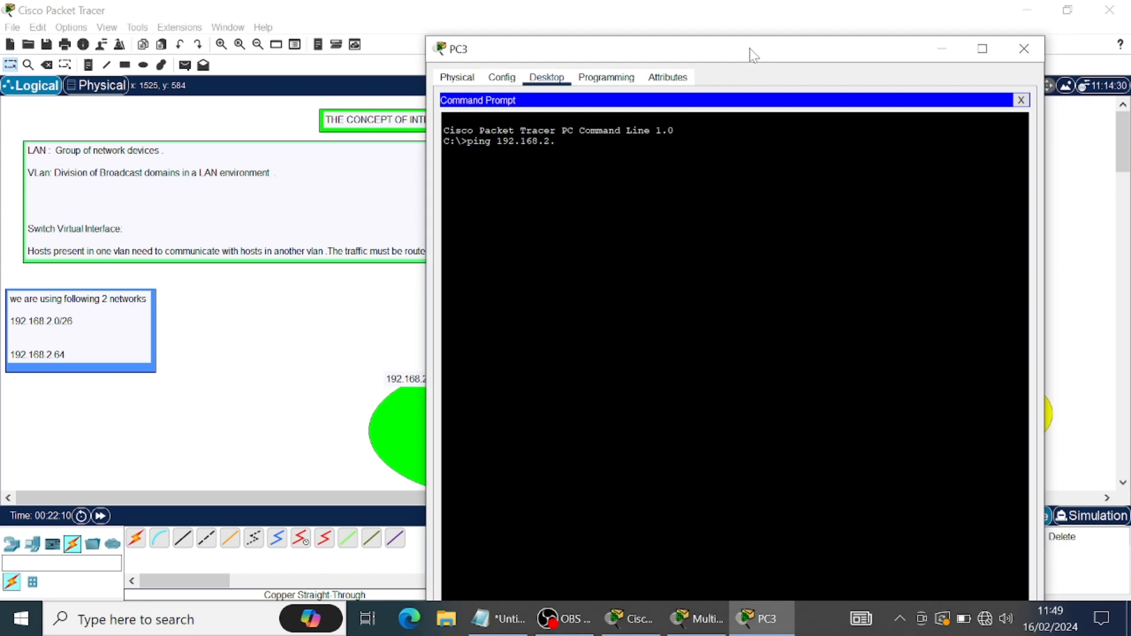
{"action": "type", "text": "4"}
{"action": "key", "text": "Return"}
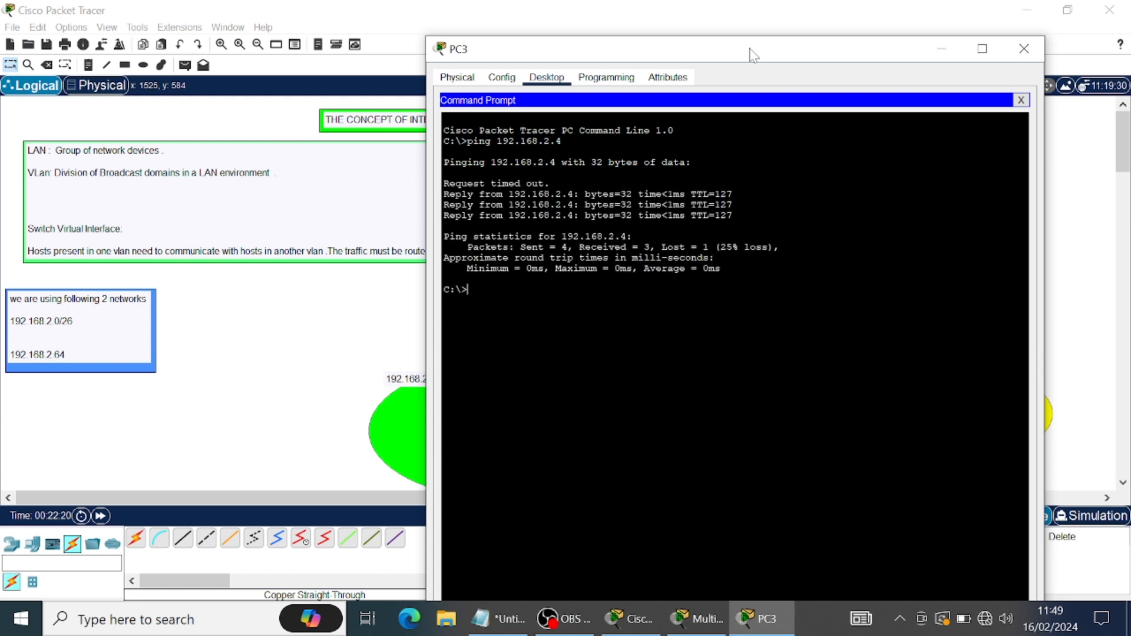
{"action": "left_click", "coordinate": [1027, 50]}
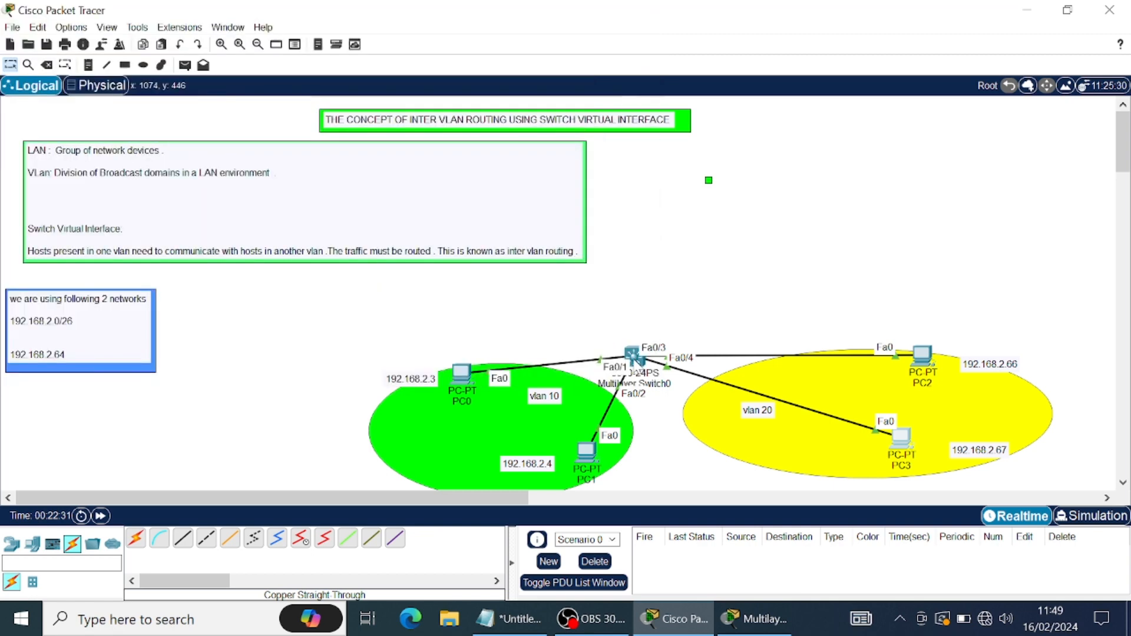
Reopen Multilayer Switch0's command line and display its routing table with show ip route.
{"action": "left_click", "coordinate": [634, 355]}
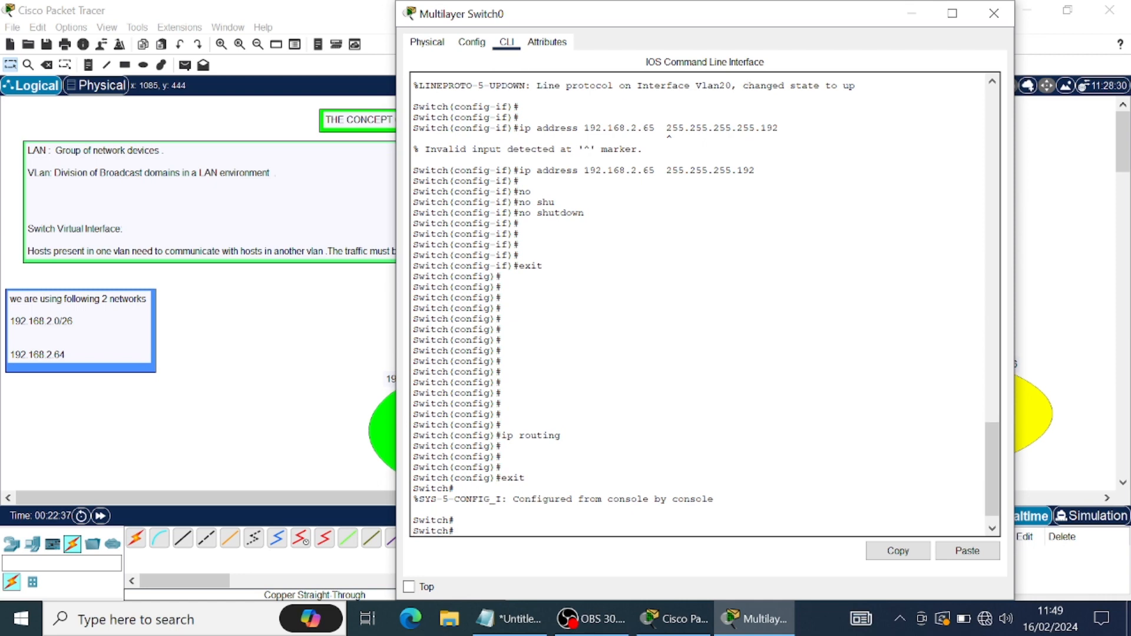
{"action": "key", "text": "Return"}
{"action": "key", "text": "Return"}
{"action": "key", "text": "Return"}
{"action": "key", "text": "Return"}
{"action": "key", "text": "Return"}
{"action": "key", "text": "Return"}
{"action": "key", "text": "Return"}
{"action": "key", "text": "Return"}
{"action": "key", "text": "Return"}
{"action": "key", "text": "Return"}
{"action": "key", "text": "Return"}
{"action": "key", "text": "Return"}
{"action": "key", "text": "Return"}
{"action": "key", "text": "Return"}
{"action": "type", "text": "show"}
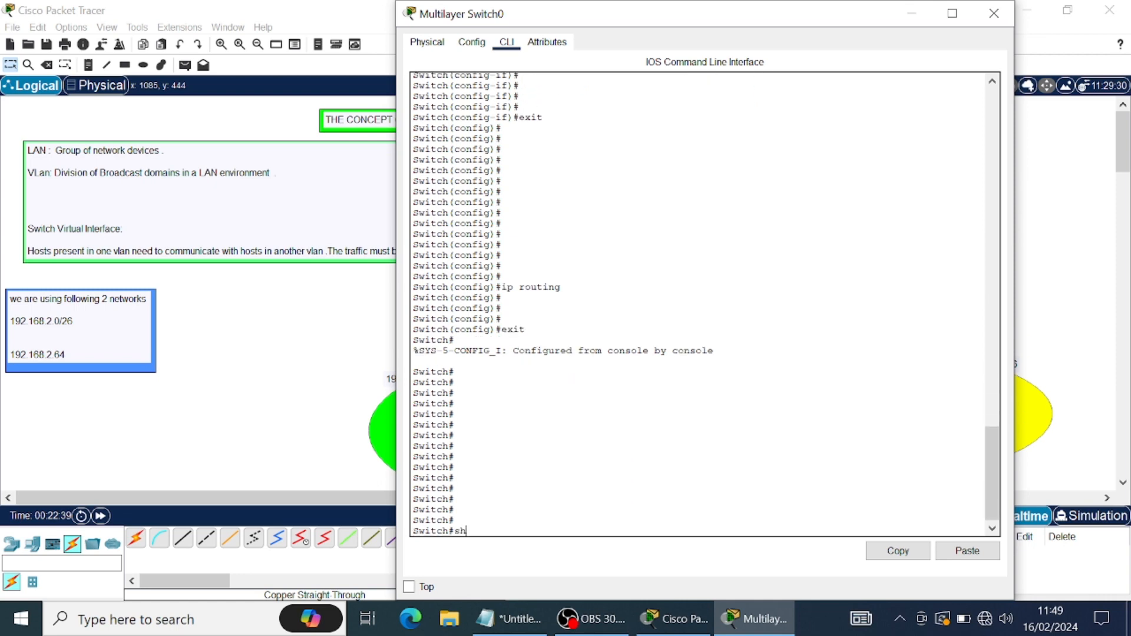
{"action": "key", "text": "Tab"}
{"action": "type", "text": "ip rout"}
{"action": "key", "text": "Tab"}
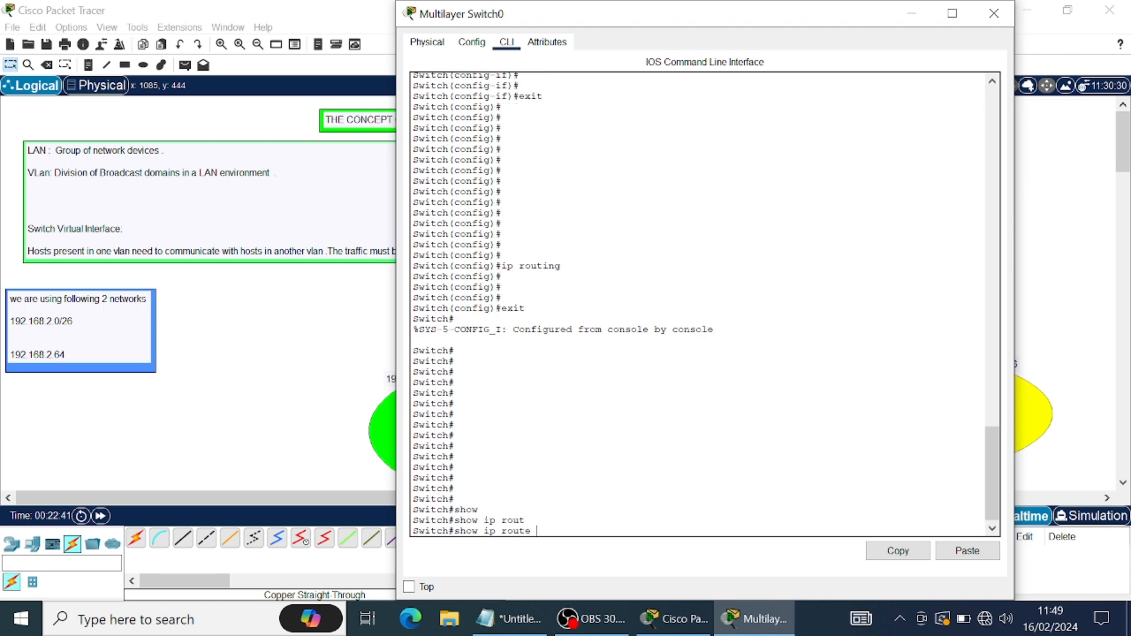
{"action": "key", "text": "Return"}
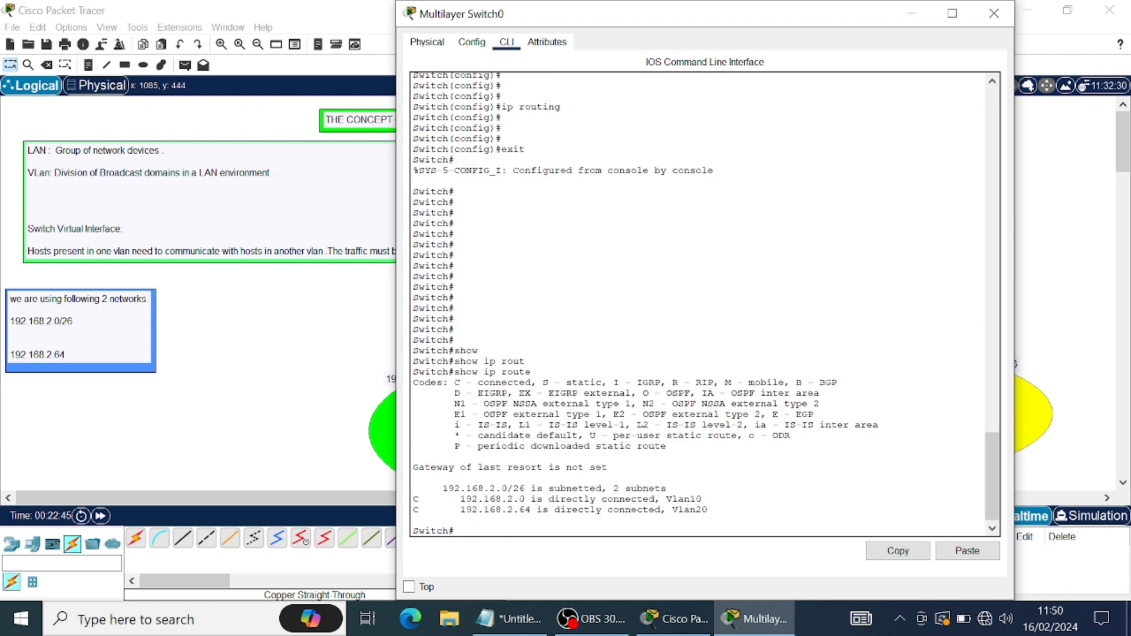
Examine the connected route code and the VLAN 10 and VLAN 20 entries in the routing table, then close the switch's window.
{"action": "left_click_drag", "start_coordinate": [450, 383], "coordinate": [548, 382]}
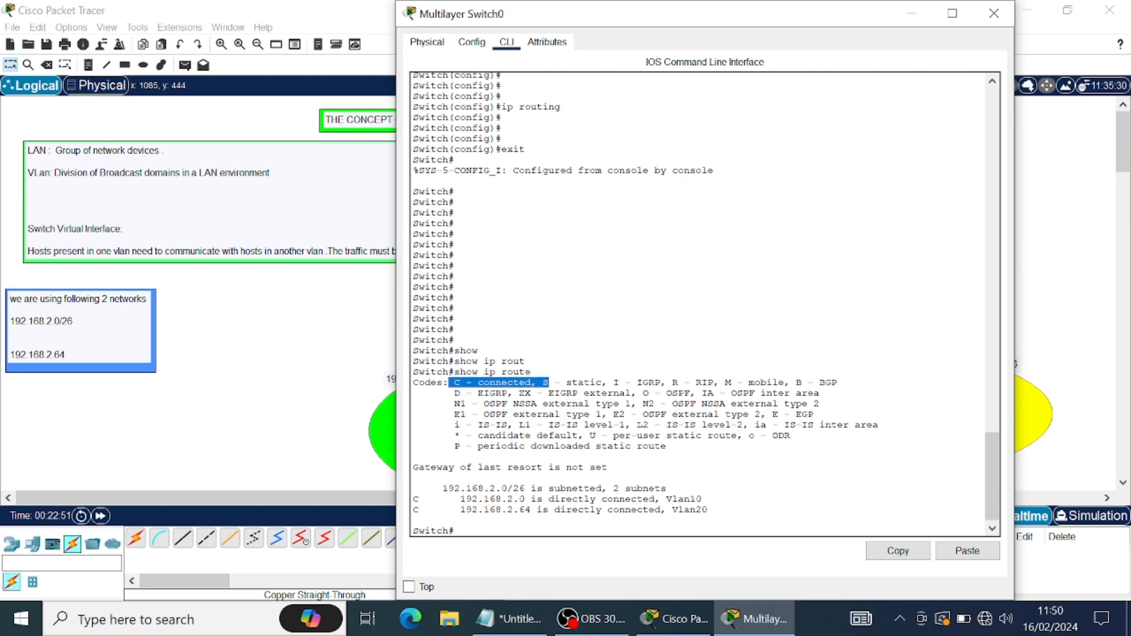
{"action": "left_click", "coordinate": [436, 509]}
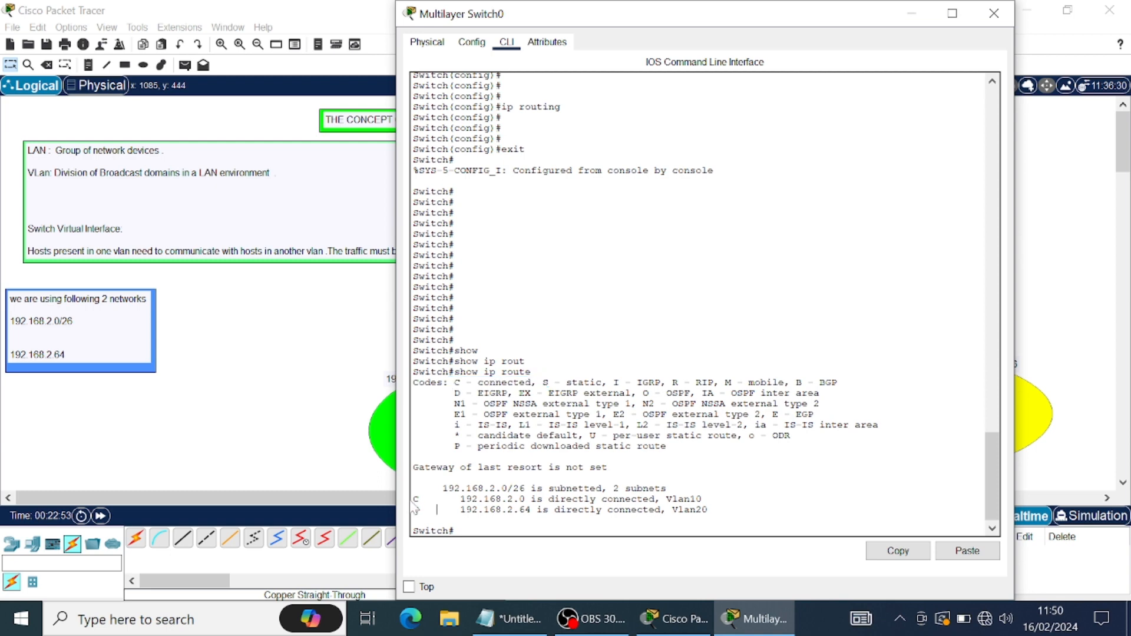
{"action": "left_click_drag", "start_coordinate": [448, 500], "coordinate": [708, 510]}
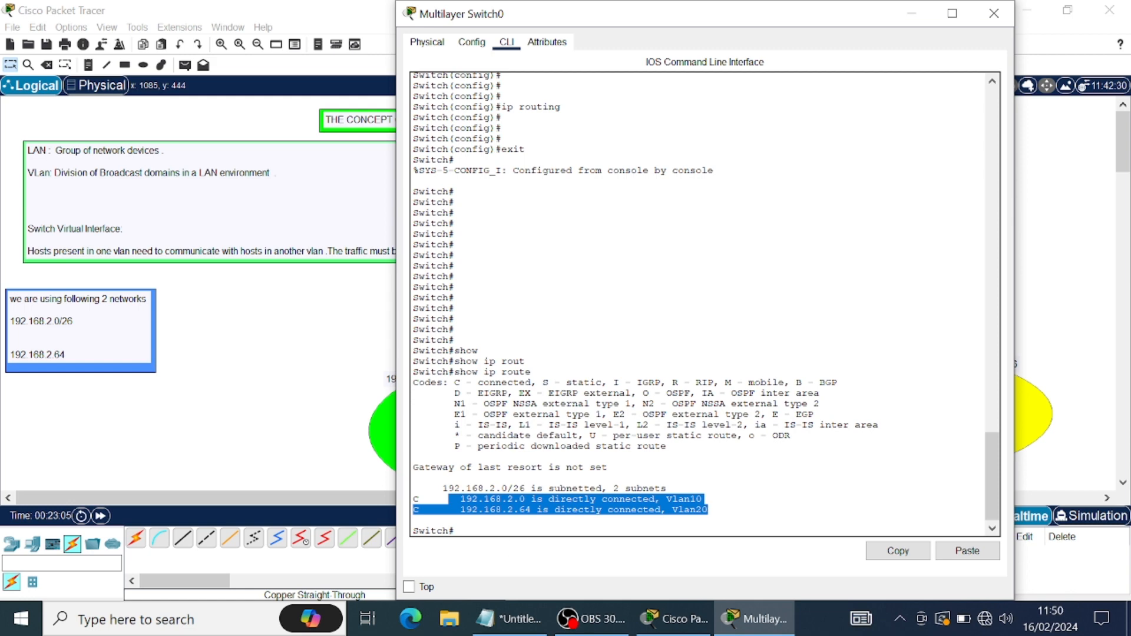
{"action": "left_click", "coordinate": [709, 510]}
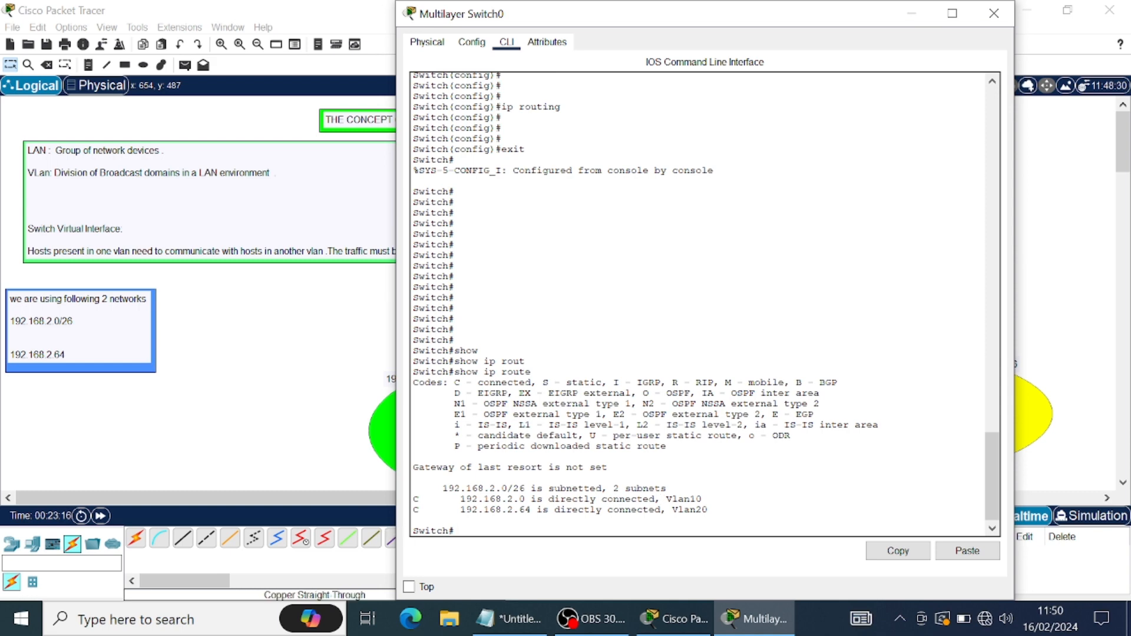
{"action": "left_click_drag", "start_coordinate": [460, 510], "coordinate": [649, 509]}
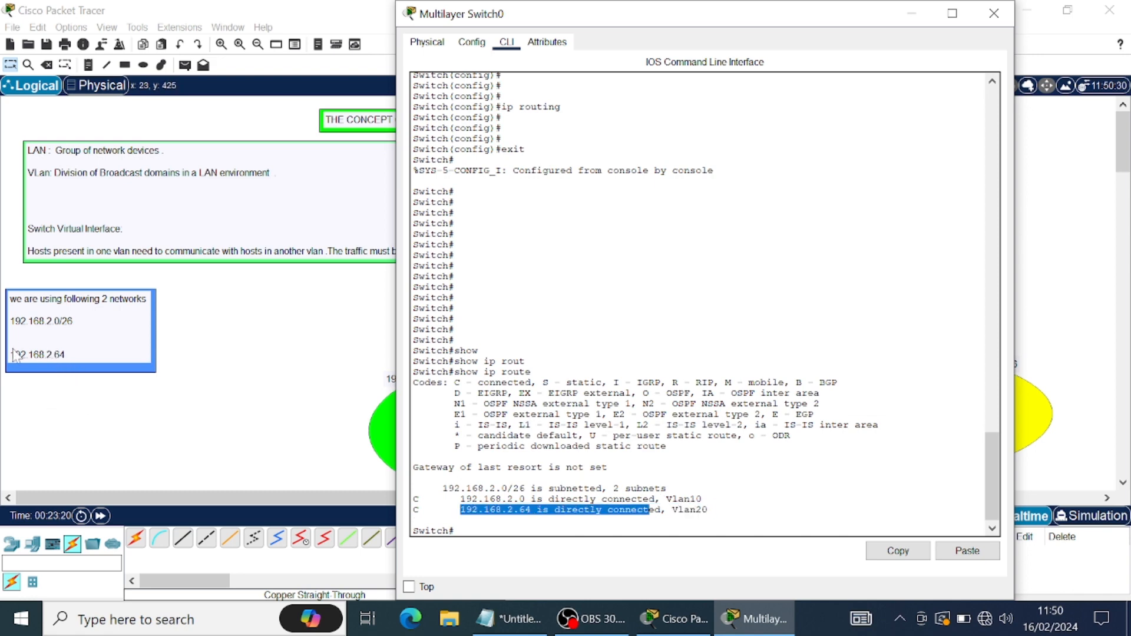
{"action": "left_click", "coordinate": [454, 308]}
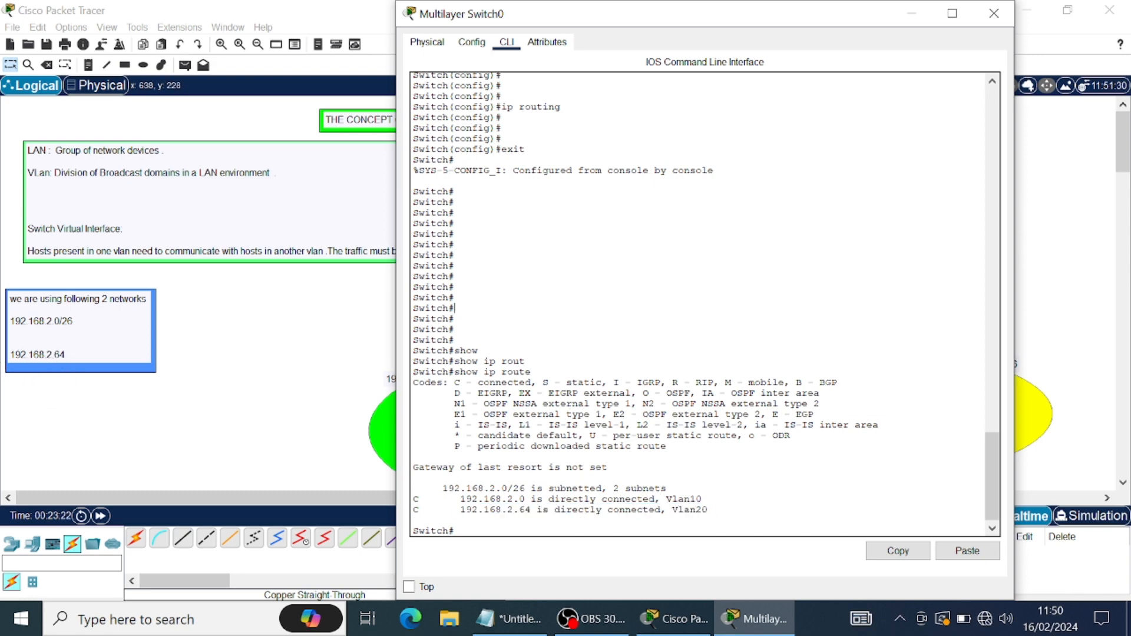
{"action": "left_click", "coordinate": [994, 12]}
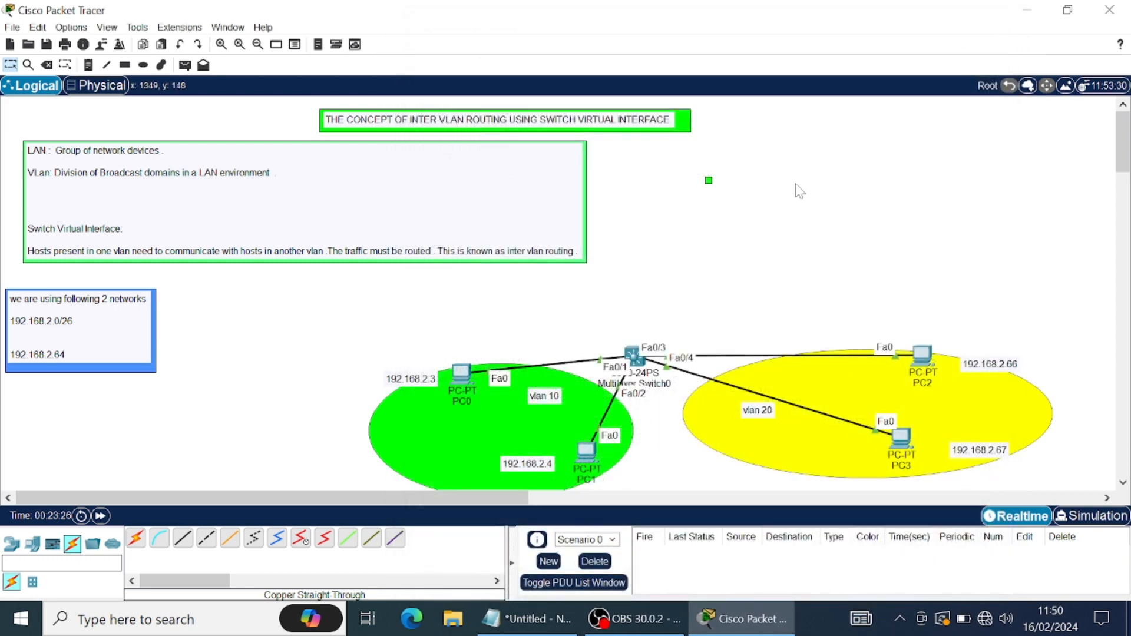